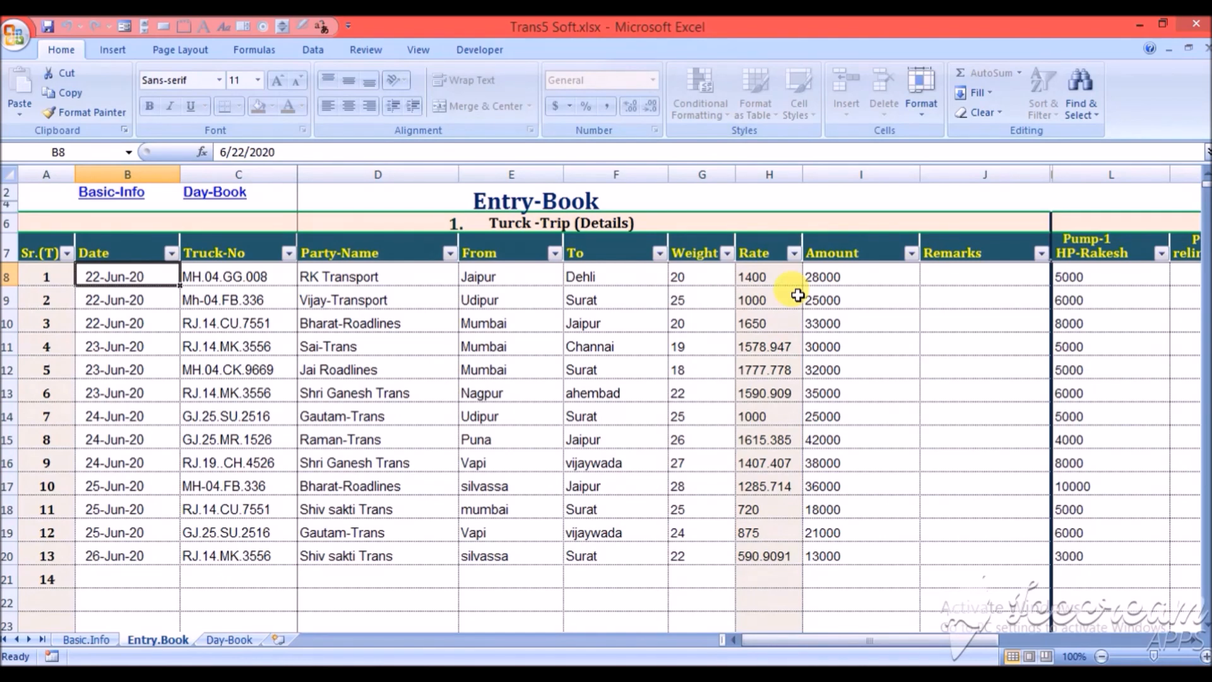
- Examine the first trip record's fields in the Truck-Trip details section of the Entry-Book
key("Right")
key("Right")
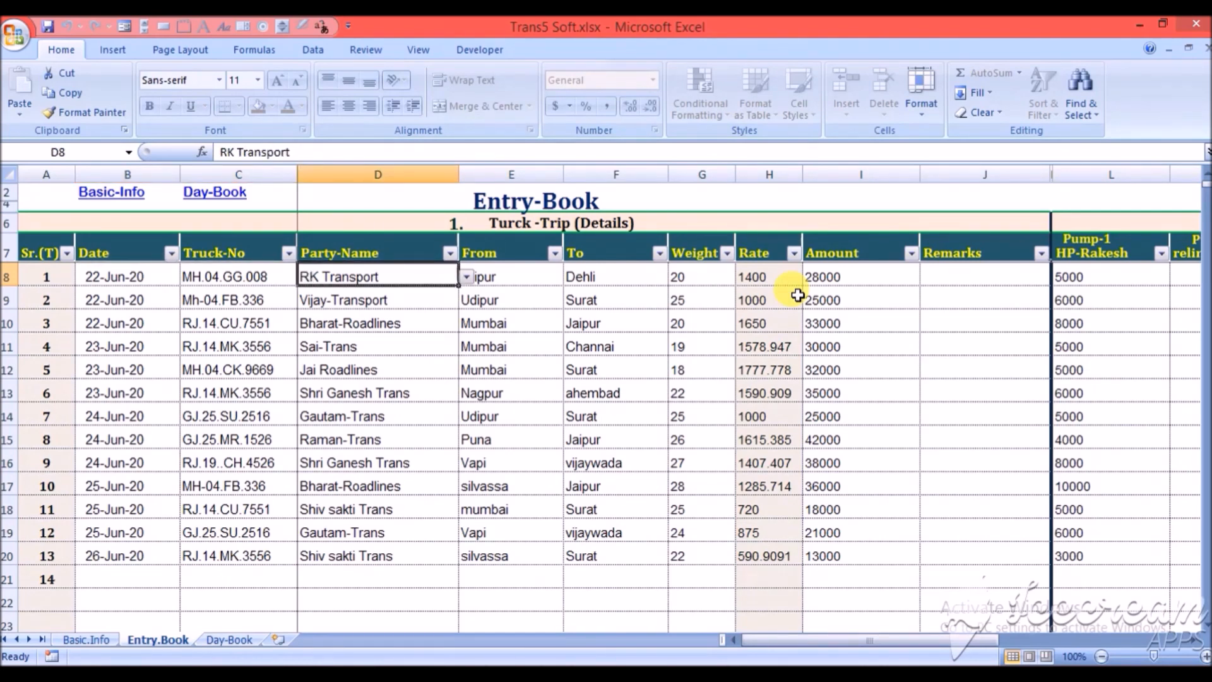
key("Left")
key("Left")
key("Left")
key("Right")
key("Right")
key("Right")
key("Right")
key("Right")
key("Right")
key("Right")
key("Left")
key("Home")
key("Right")
key("Right")
key("Left")
key("Left")
key("Right")
key("Right")
key("Right")
key("Right")
key("Right")
key("Right")
key("Right")
key("Right")
key("Right")
key("Right")
key("Right")
key("Right")
key("Right")
key("Right")
key("Left")
key("Left")
key("Left")
key("Left")
key("Left")
key("Left")
key("Home")
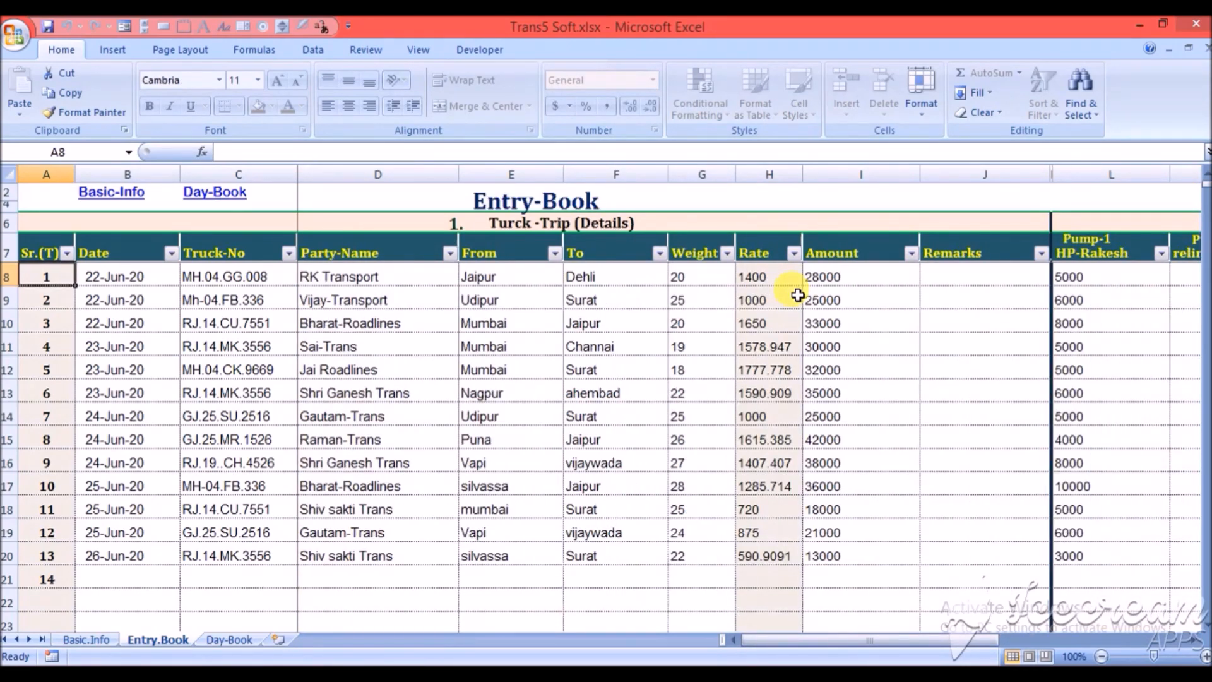
- View the Day-Book sheet, return to the Entry-Book and examine the first record's diesel and truck-owner payment columns
key("ctrl+Page_Down")
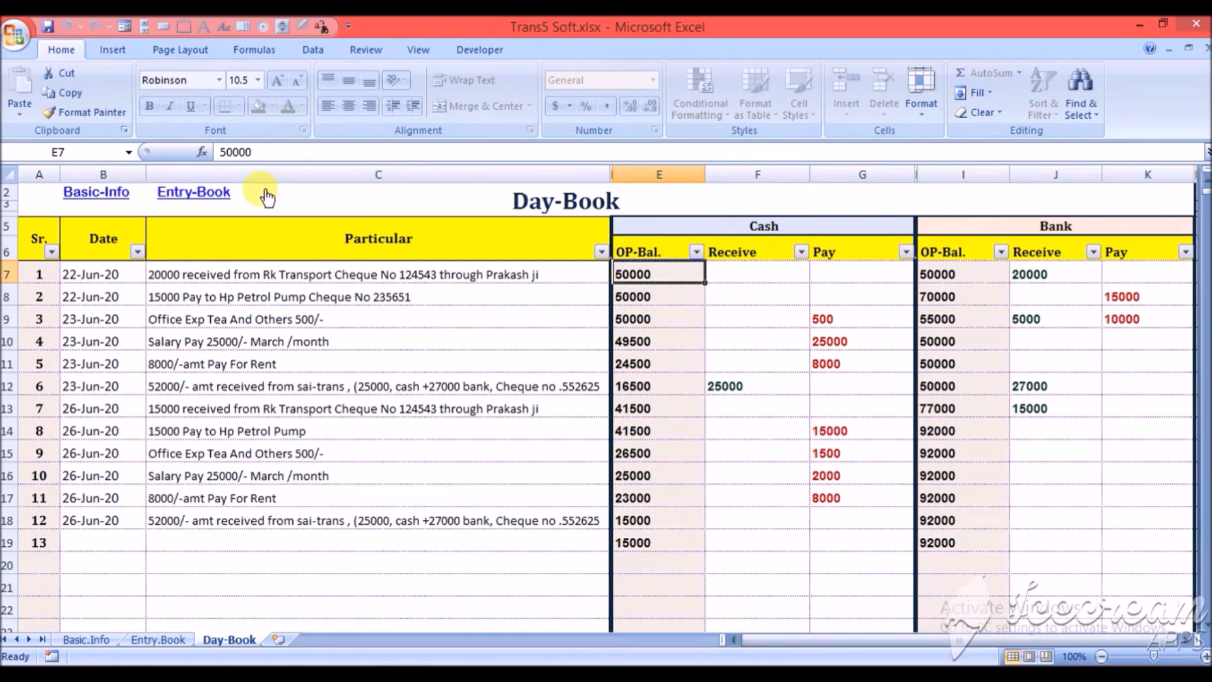
left_click(196, 195)
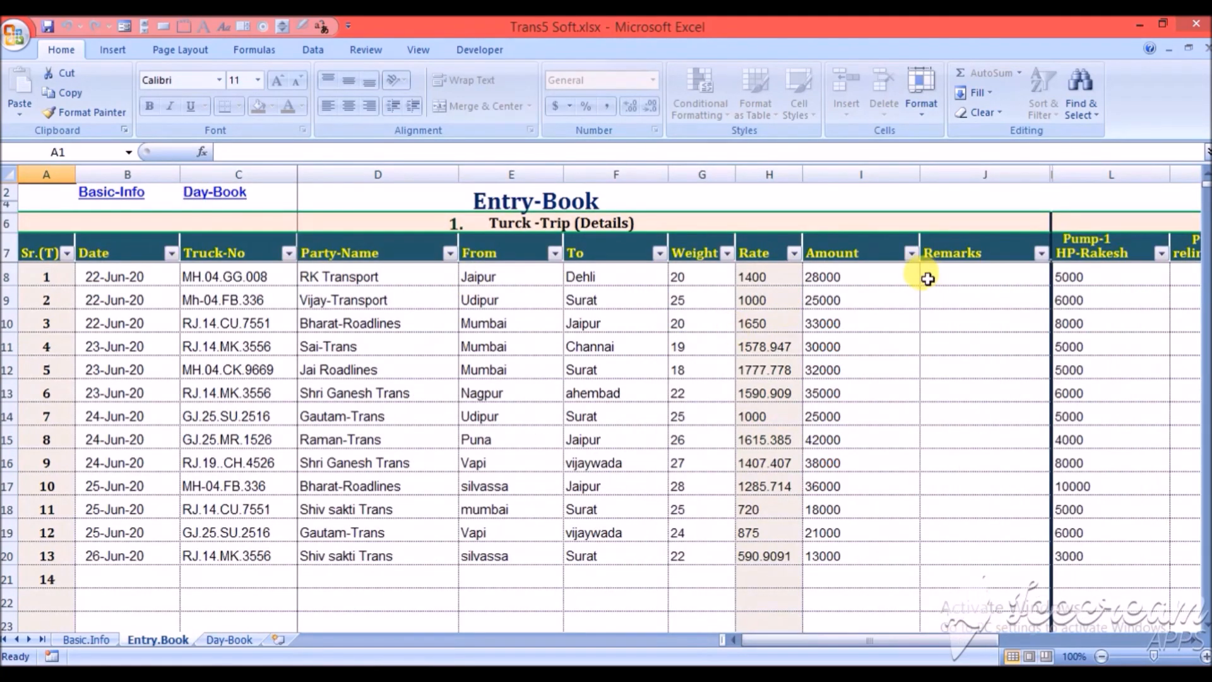
left_click(633, 278)
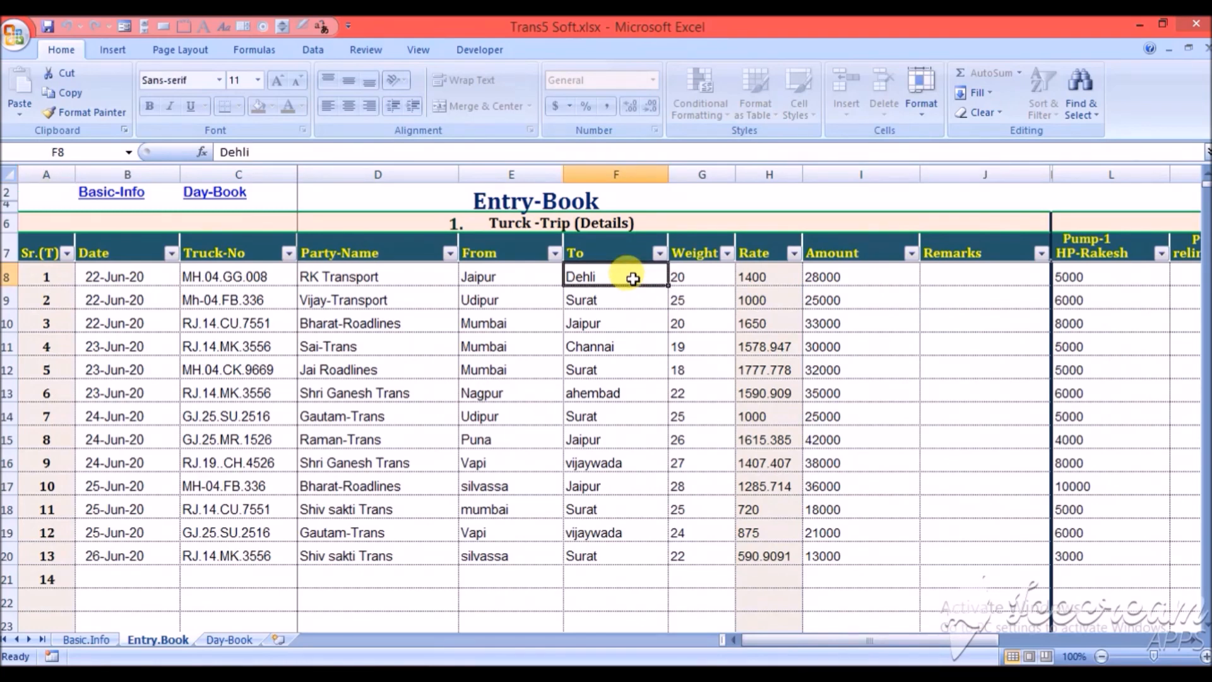
key("Right")
key("Right")
key("Right")
key("Right")
key("Right")
key("Right")
key("Right")
key("Left")
key("Left")
key("Right")
key("Right")
key("Right")
key("Right")
key("Right")
key("Right")
key("Right")
key("Right")
key("Right")
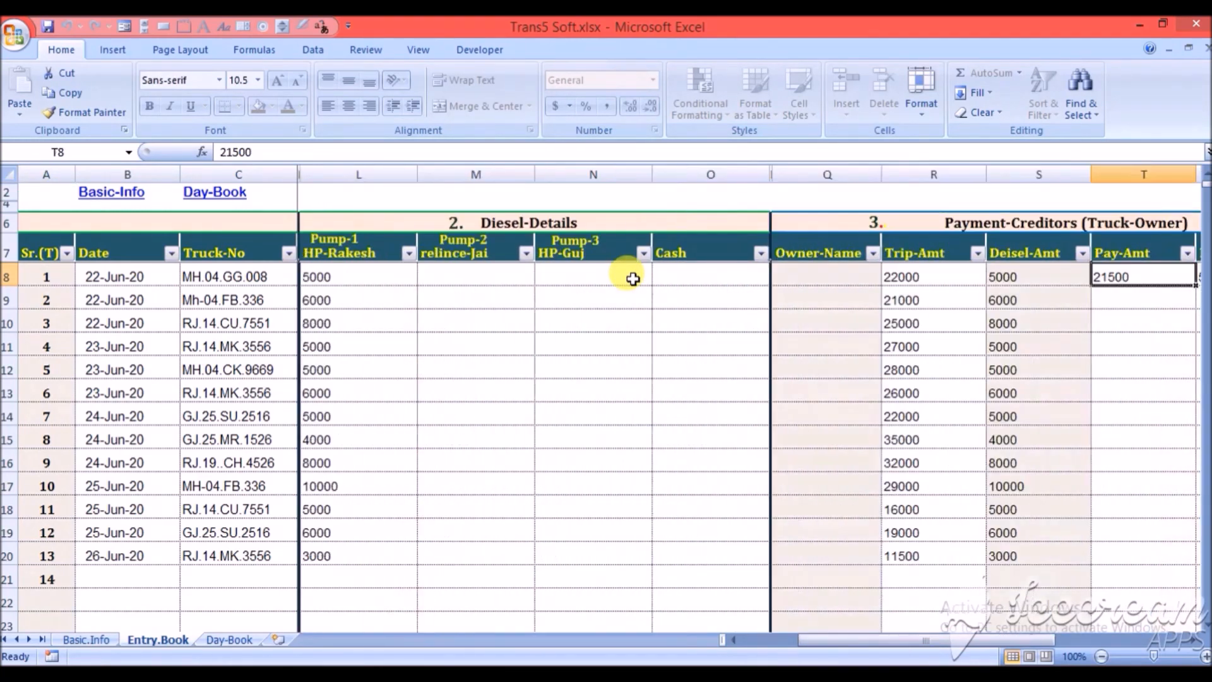
key("Left")
key("Left")
key("Left")
key("Left")
key("Left")
key("Right")
- Examine the first record's petrol-pump payment and pending columns and the start of section 5 in the Entry-Book
key("Right")
key("Right")
key("Right")
key("Right")
key("Right")
key("Right")
key("Right")
key("Right")
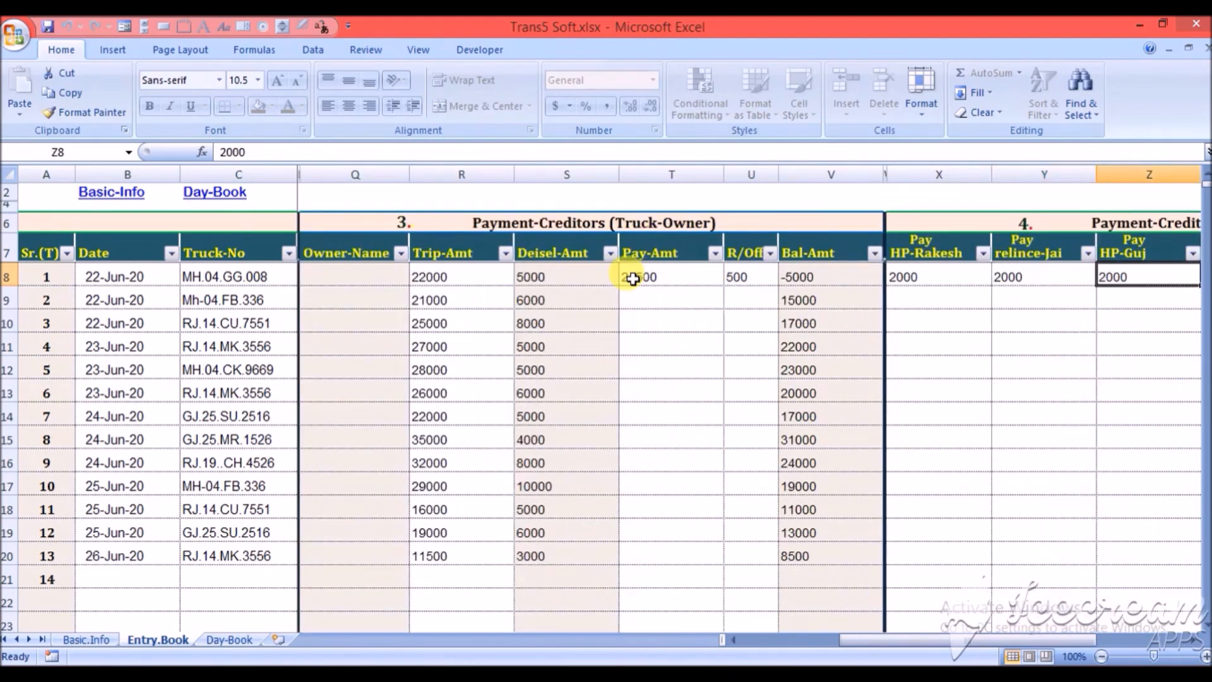
key("Right")
key("Right")
key("Right")
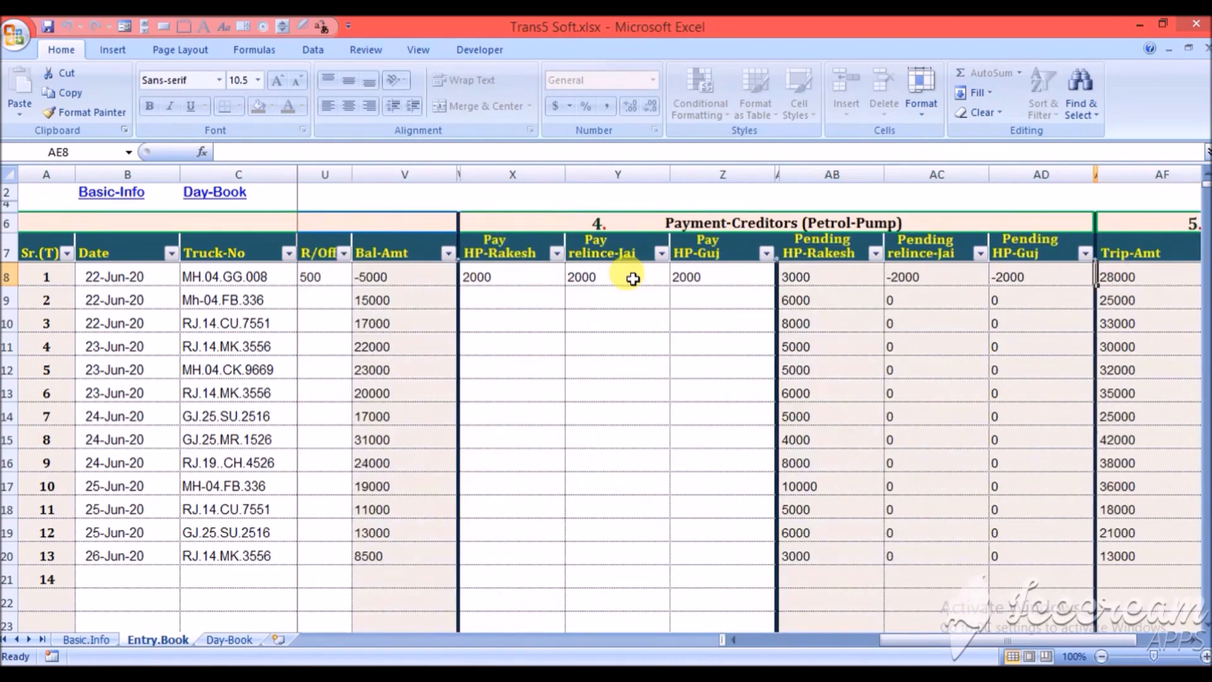
key("Left")
key("Left")
key("Left")
key("Right")
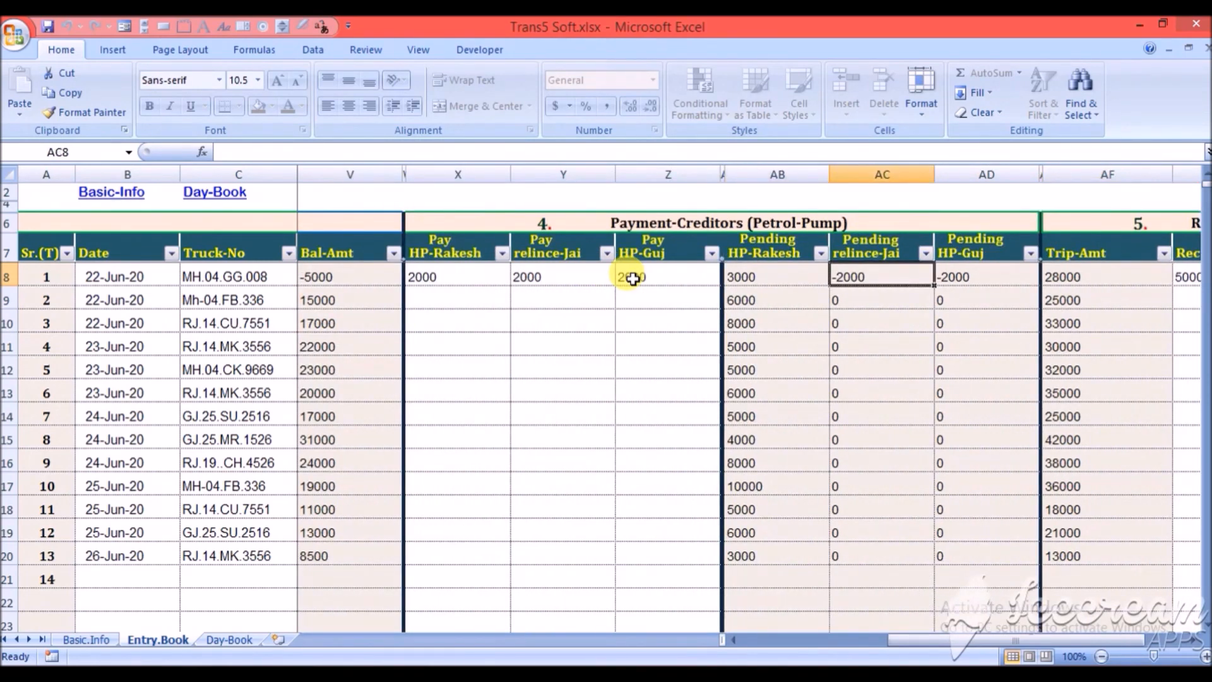
key("Right")
key("Right")
key("Right")
key("Right")
key("Right")
key("Right")
key("Down")
key("Down")
key("Up")
key("Up")
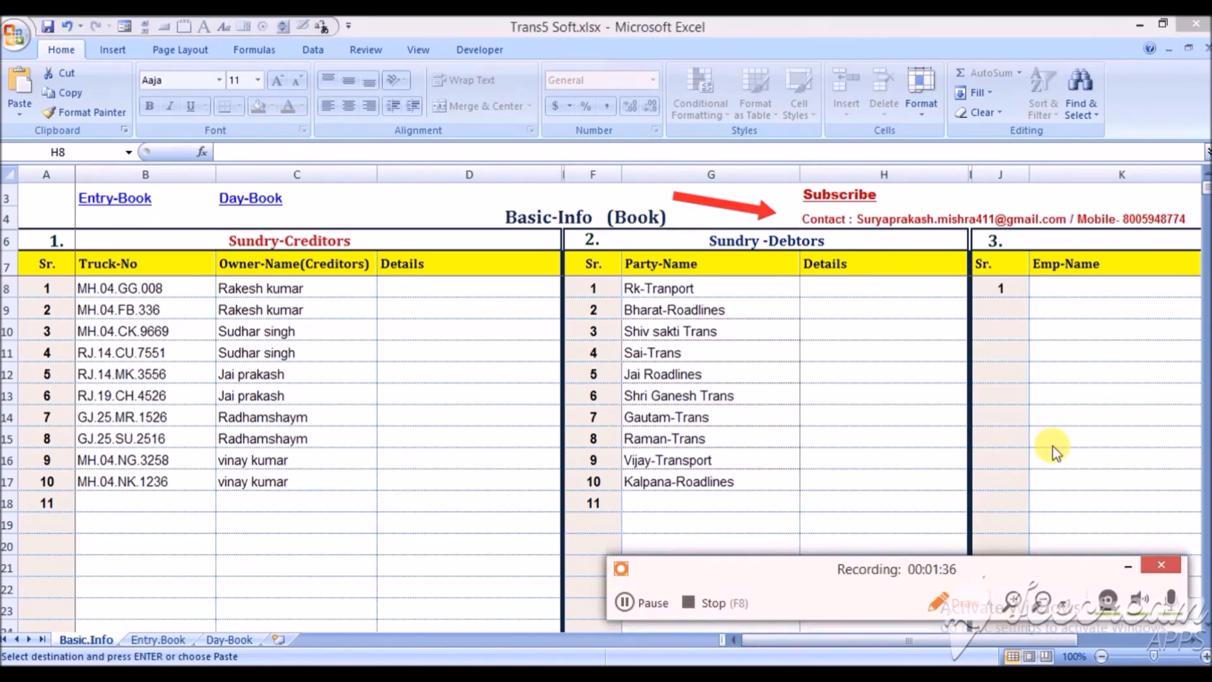
- Go from the Basic-Info sheet to the Day-Book, and from there to the Entry-Book, using the sheet links
left_click(1128, 566)
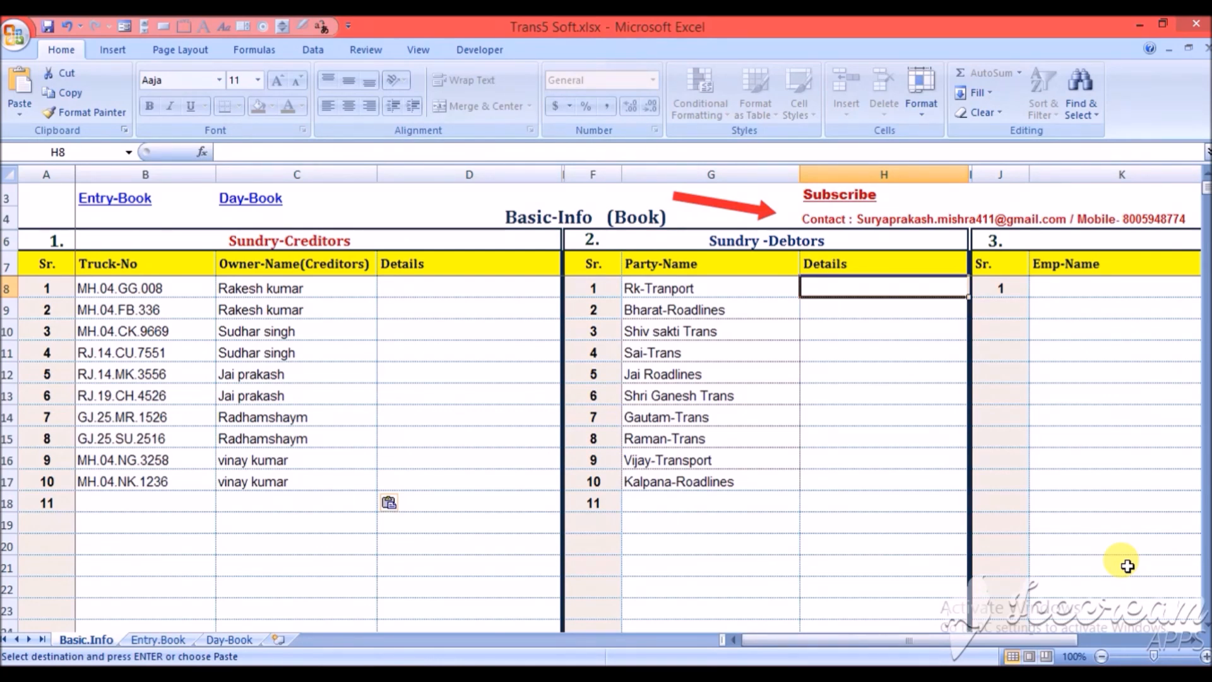
key("ctrl+Home")
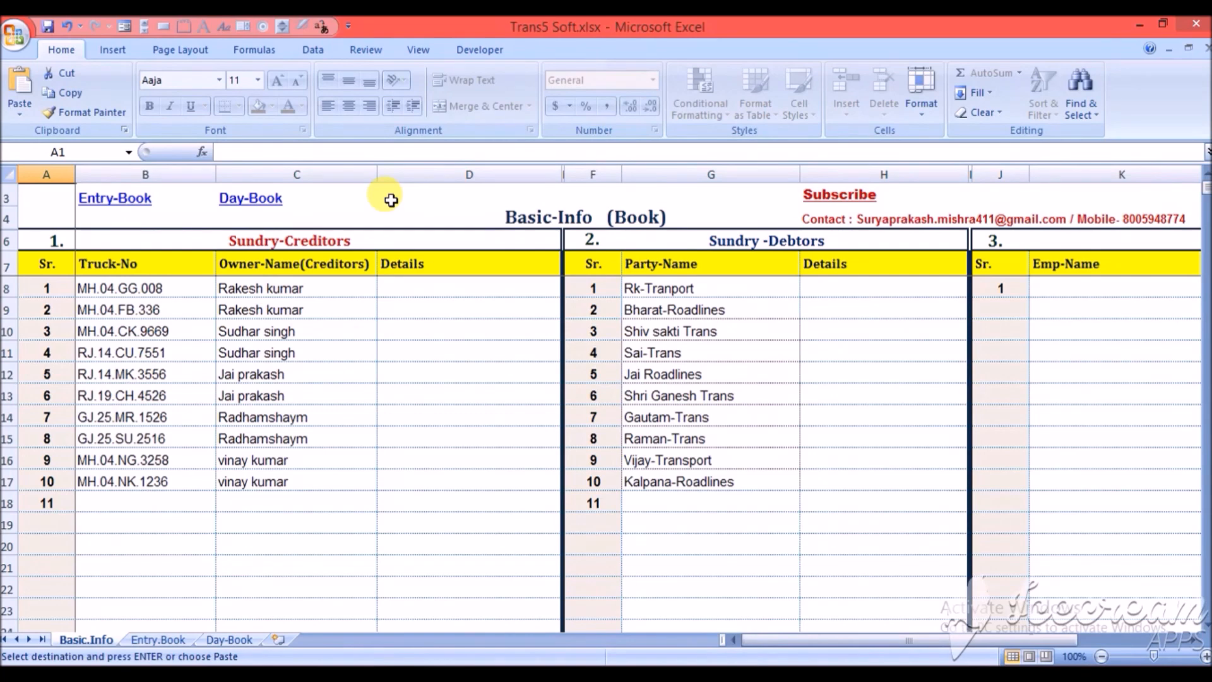
left_click(249, 198)
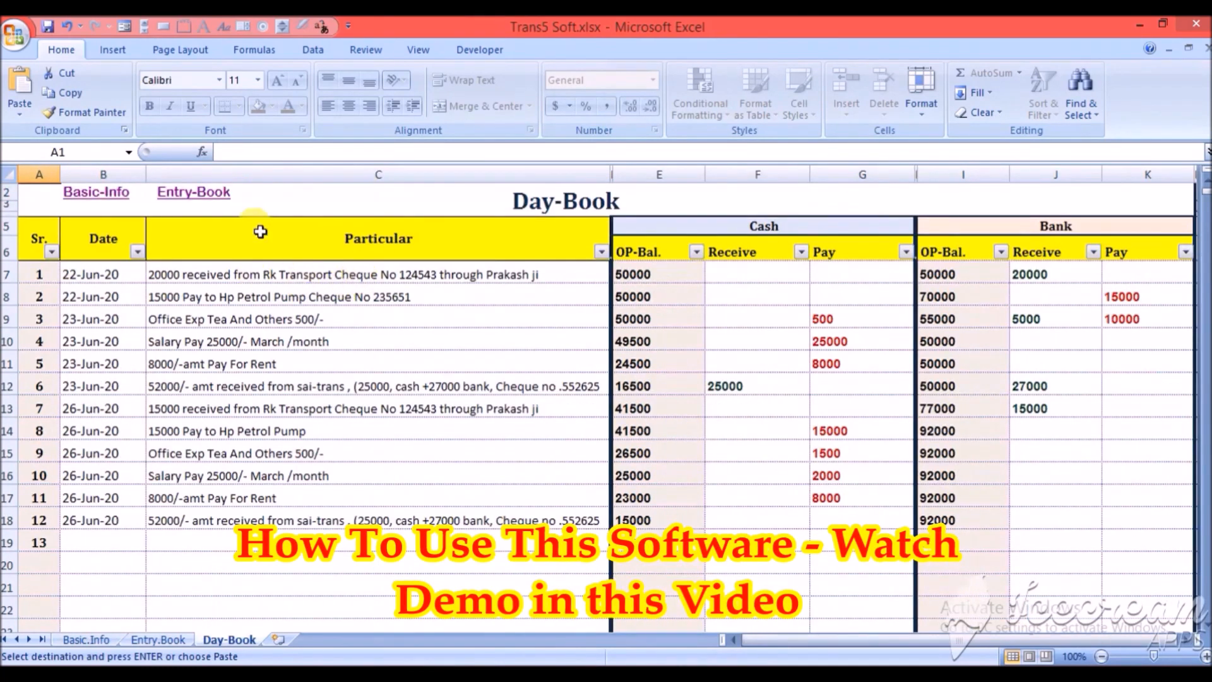
left_click(215, 193)
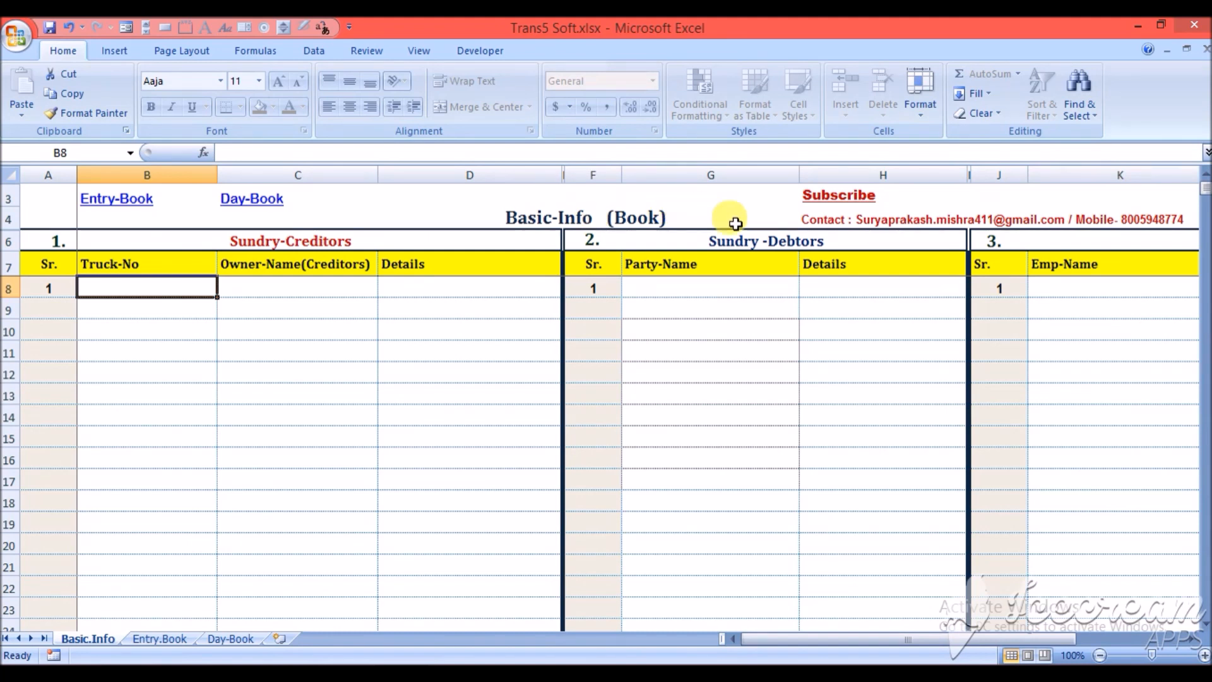
- Try to delete the serial number in the first row of the Sundry-Creditors section
left_click(411, 240)
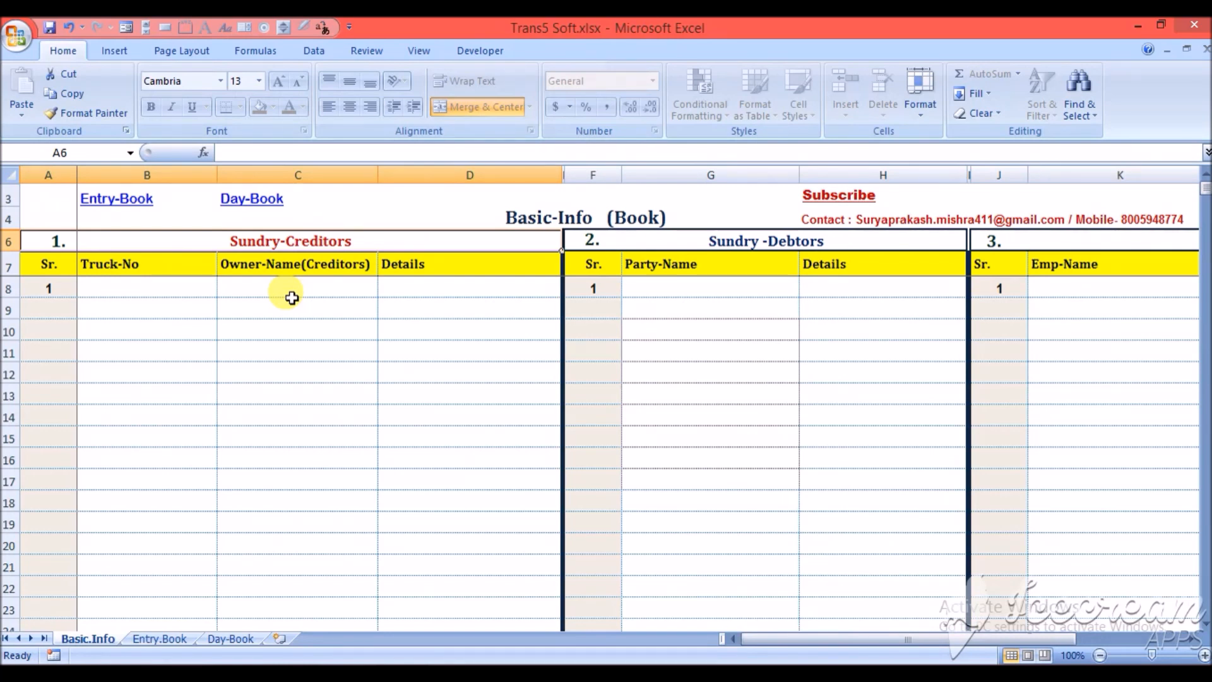
left_click(121, 288)
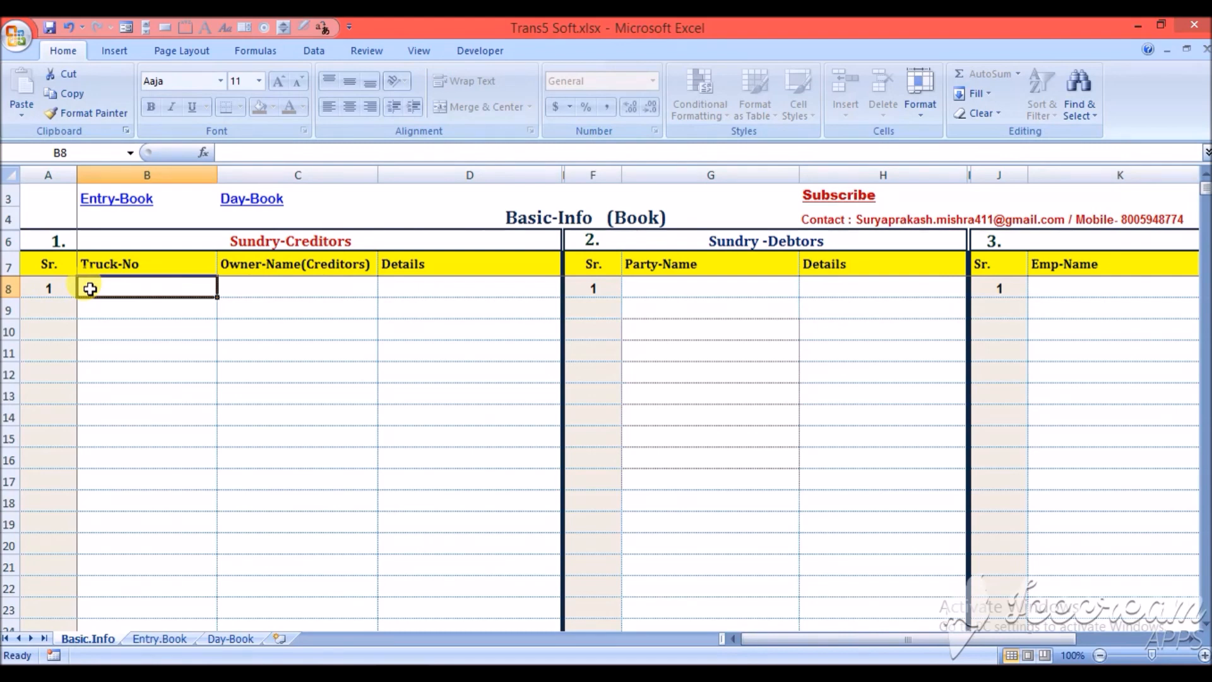
left_click(53, 290)
key("Delete")
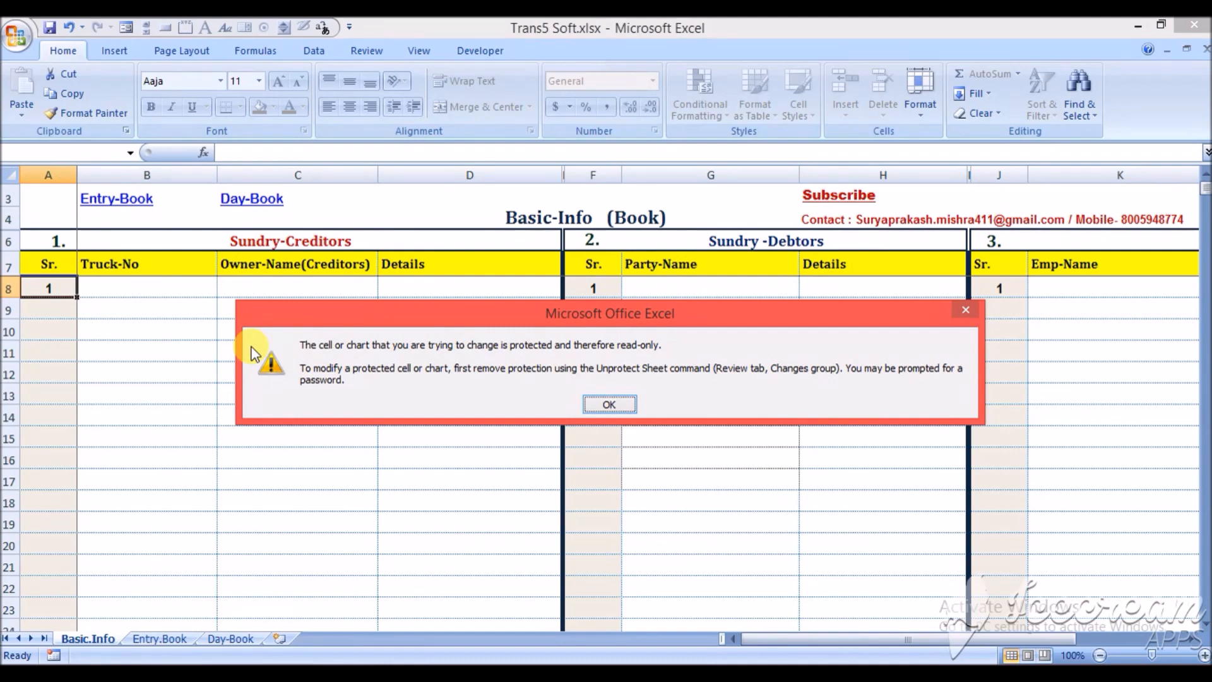
left_click(609, 404)
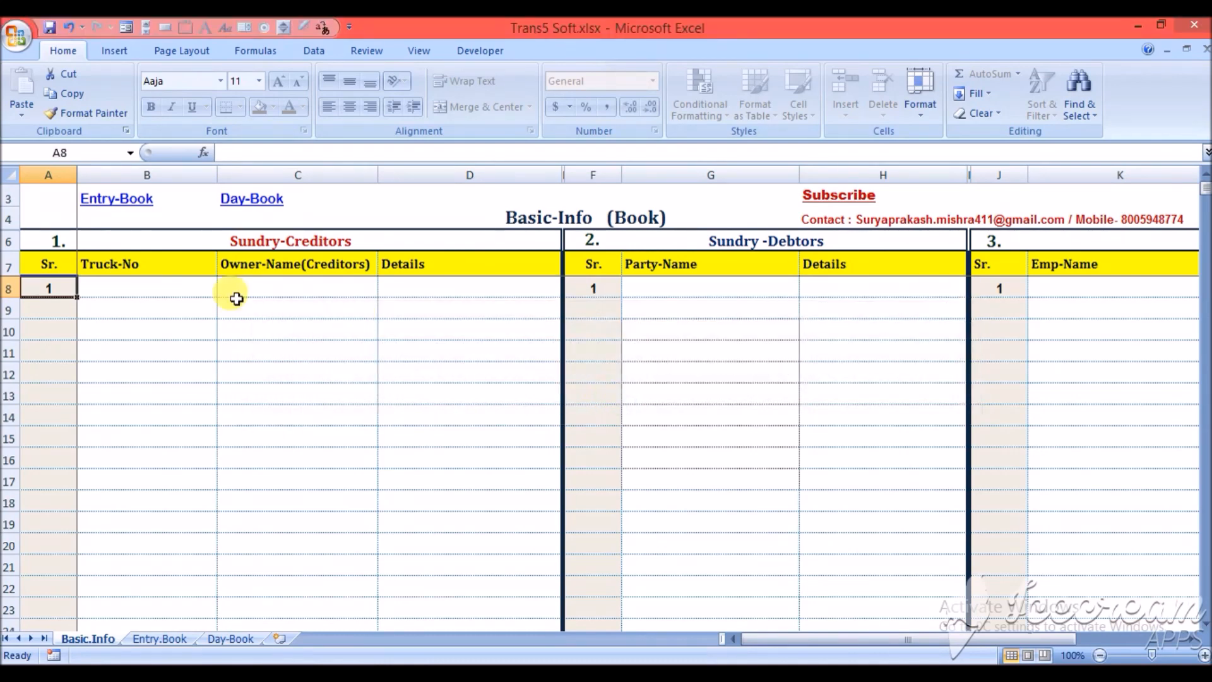
- Examine the Truck-No, Owner-Name and Details fields in the first Sundry-Creditors row
left_click(142, 288)
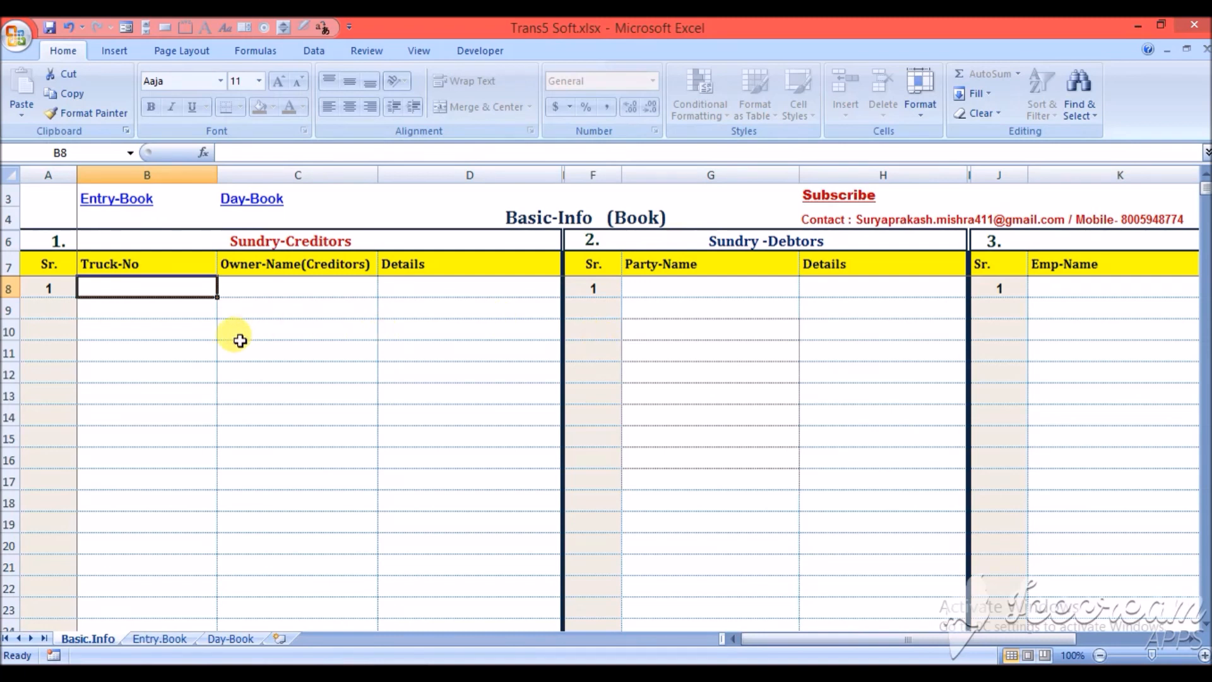
key("Right")
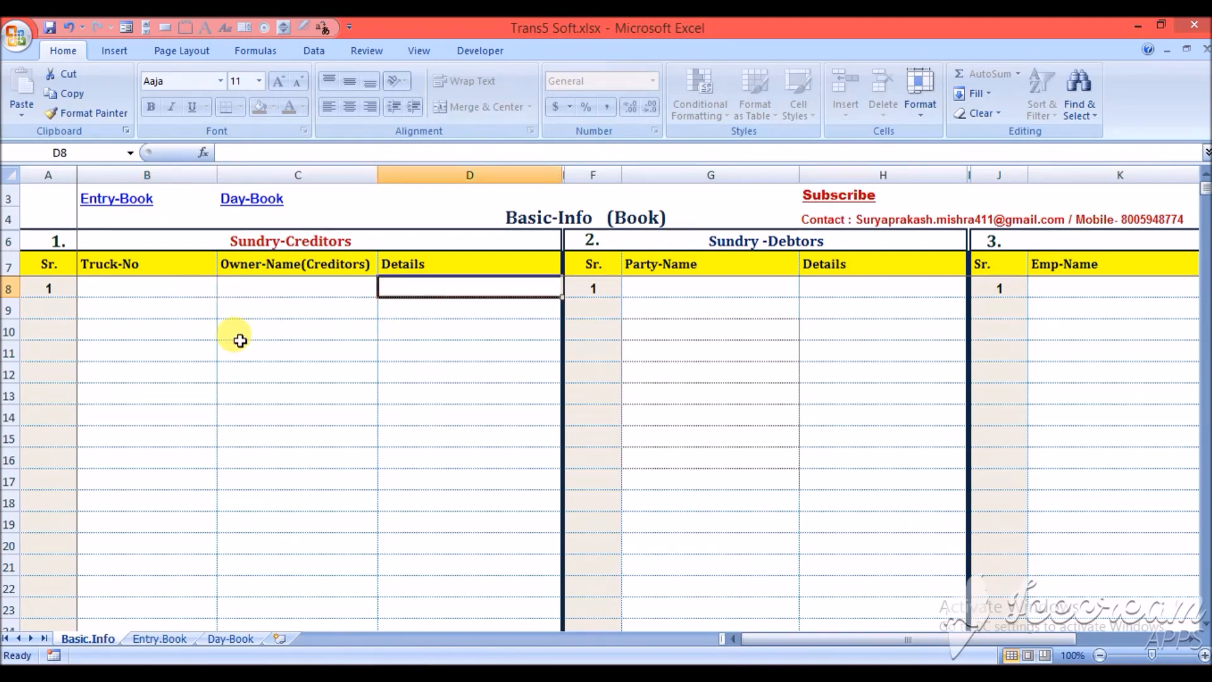
key("Left")
key("Right")
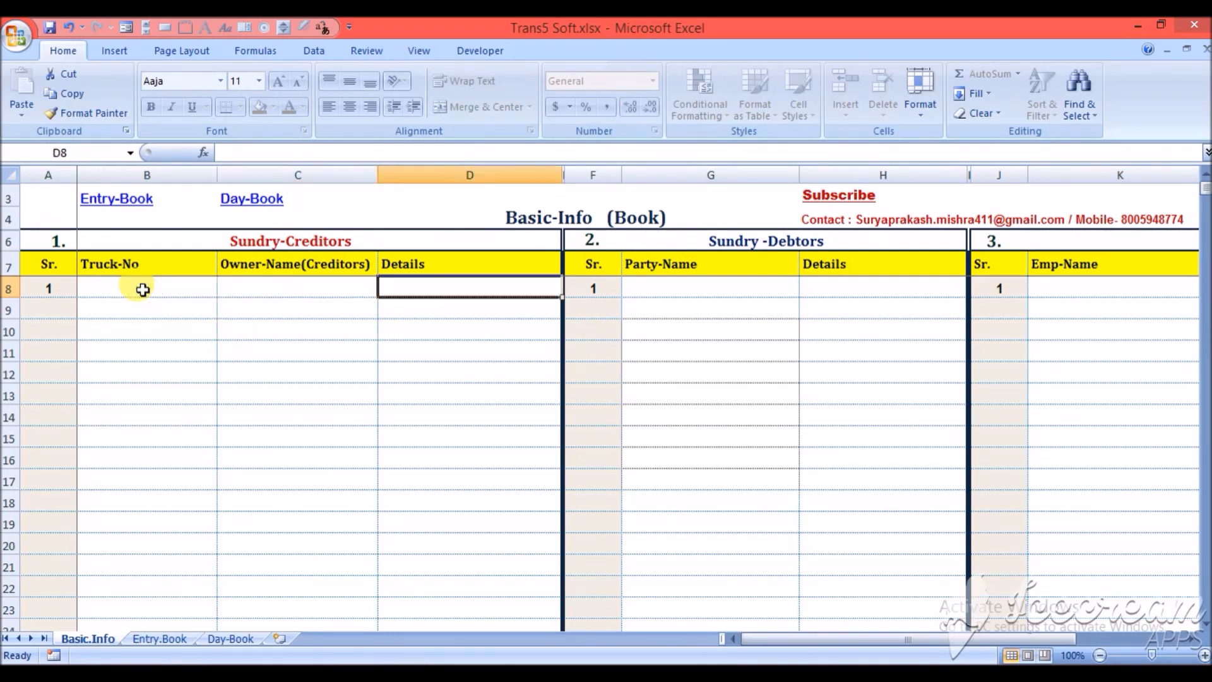
key("Left")
key("Left")
key("Right")
key("Right")
key("Left")
key("Left")
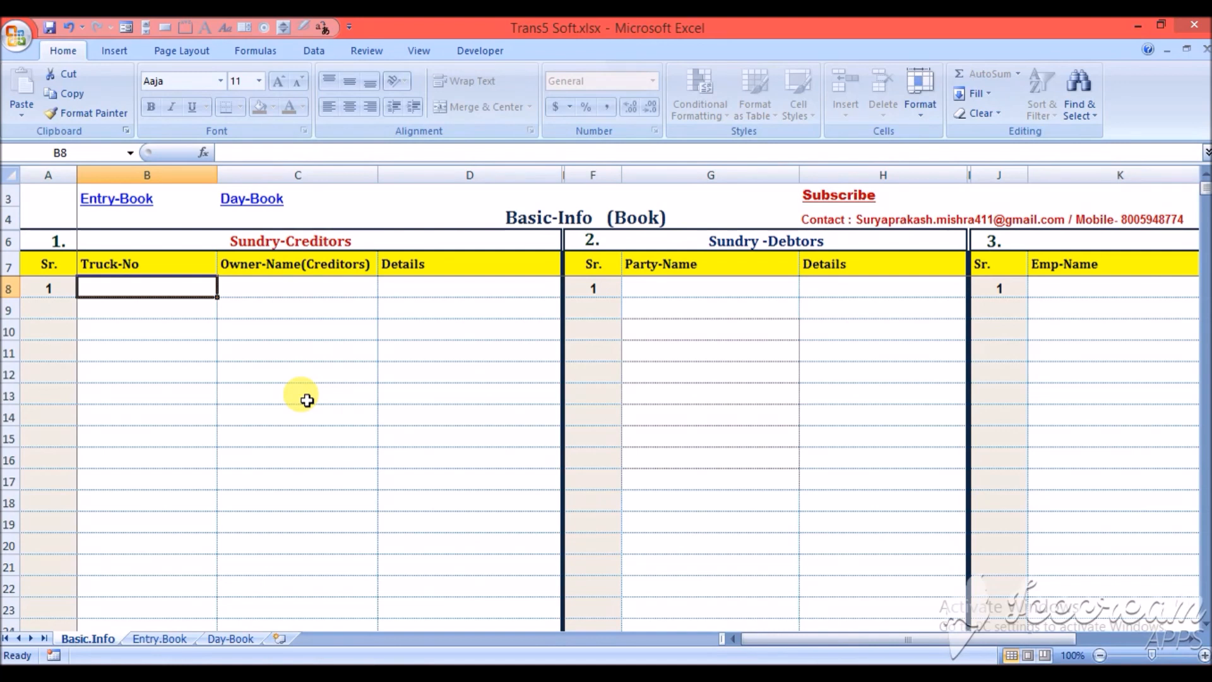
type("MH.04.GG.008")
key("Tab")
key("ctrl+Return")
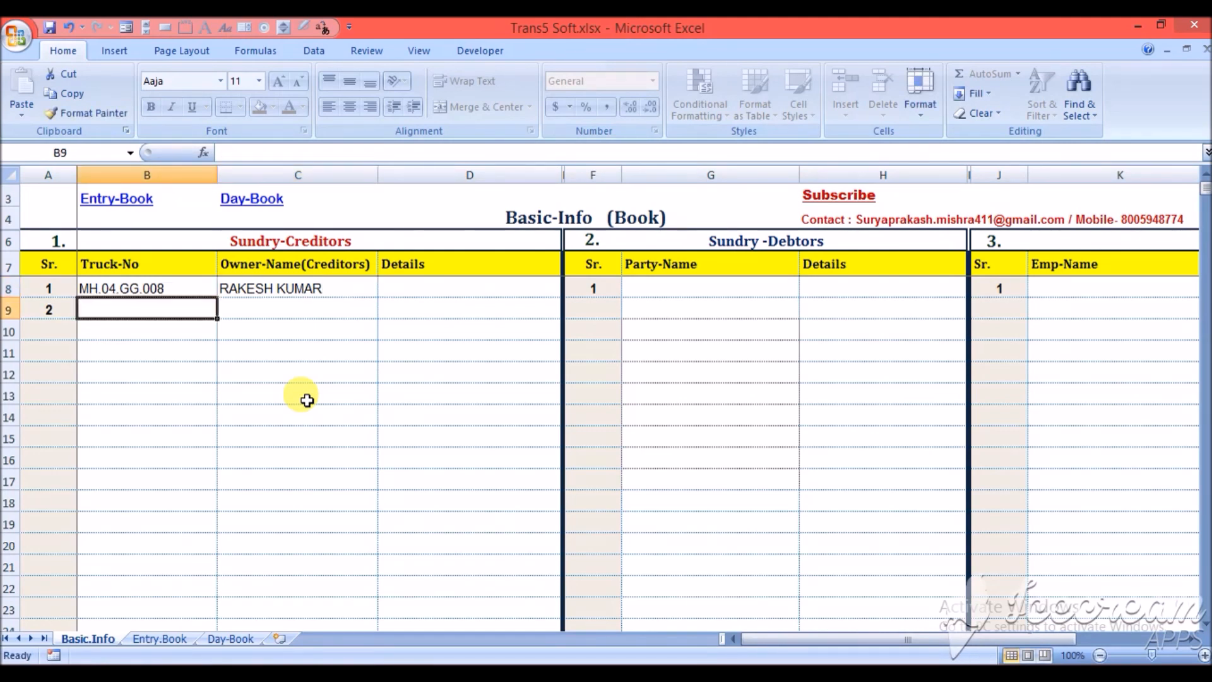
type("MH.")
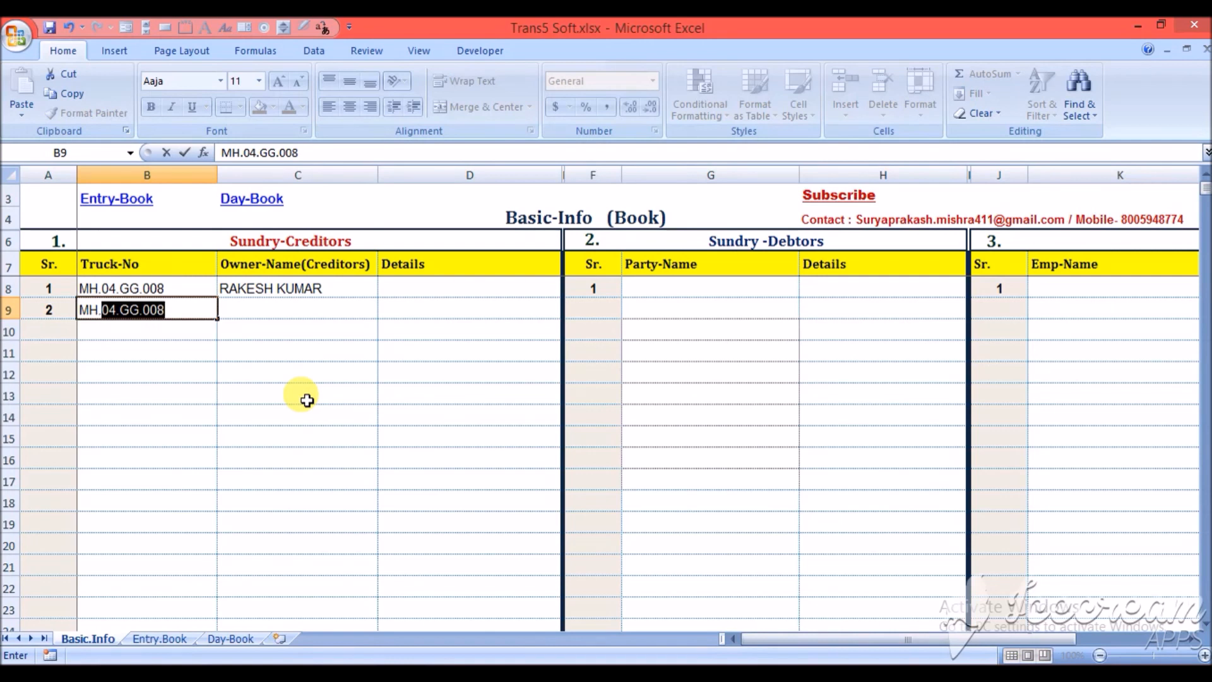
type("04.FB.336")
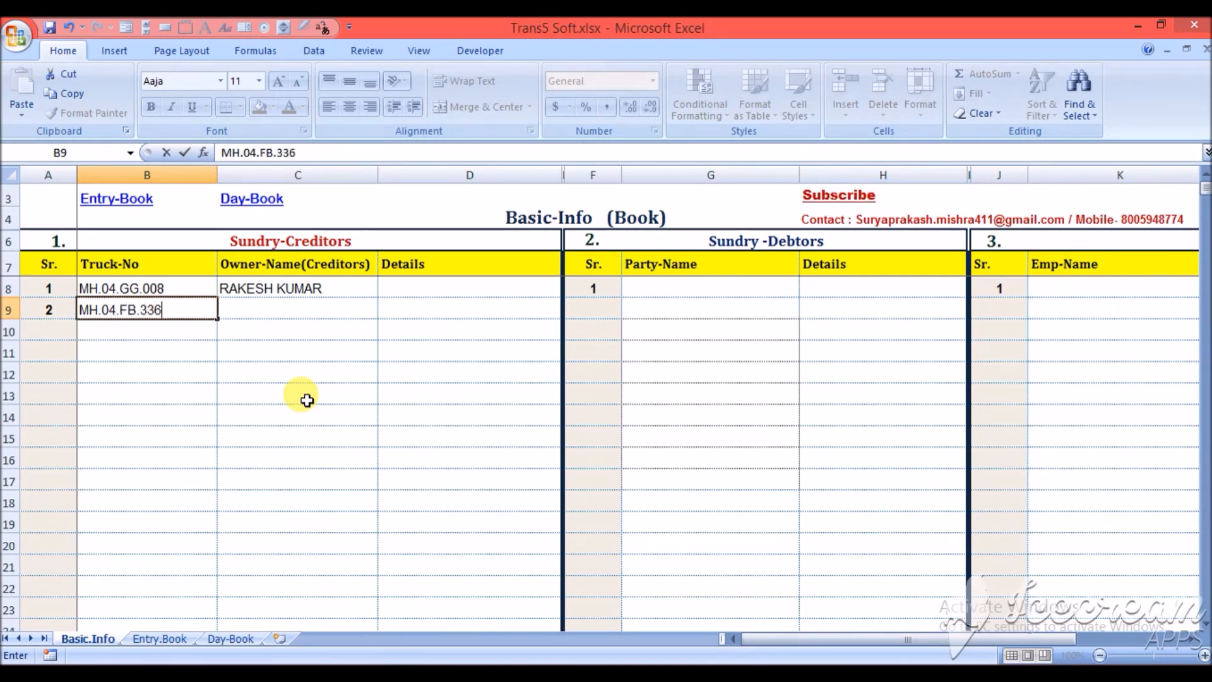
key("Tab")
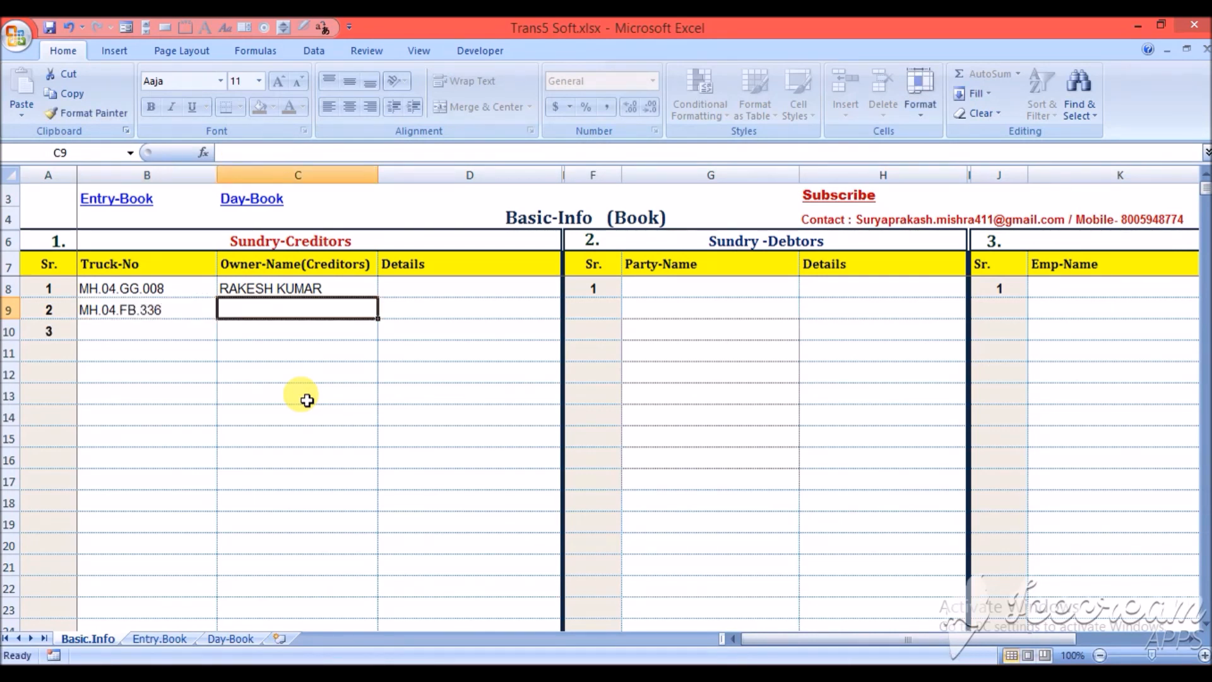
type("R")
key("Return")
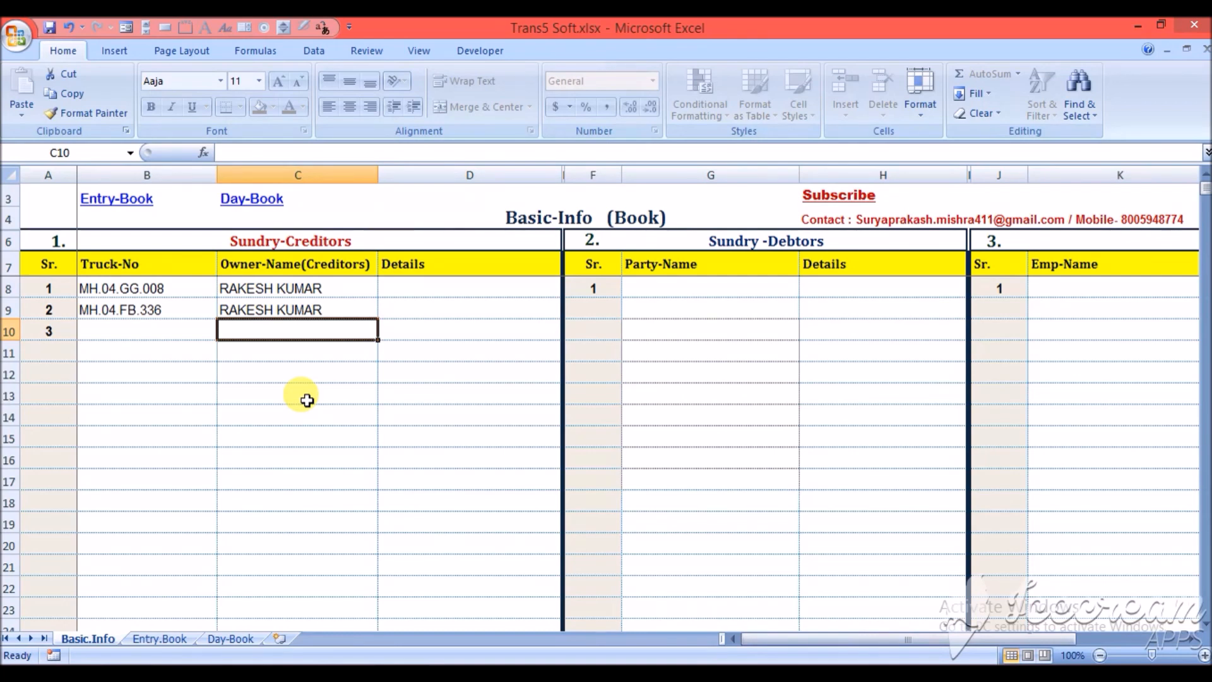
key("Left")
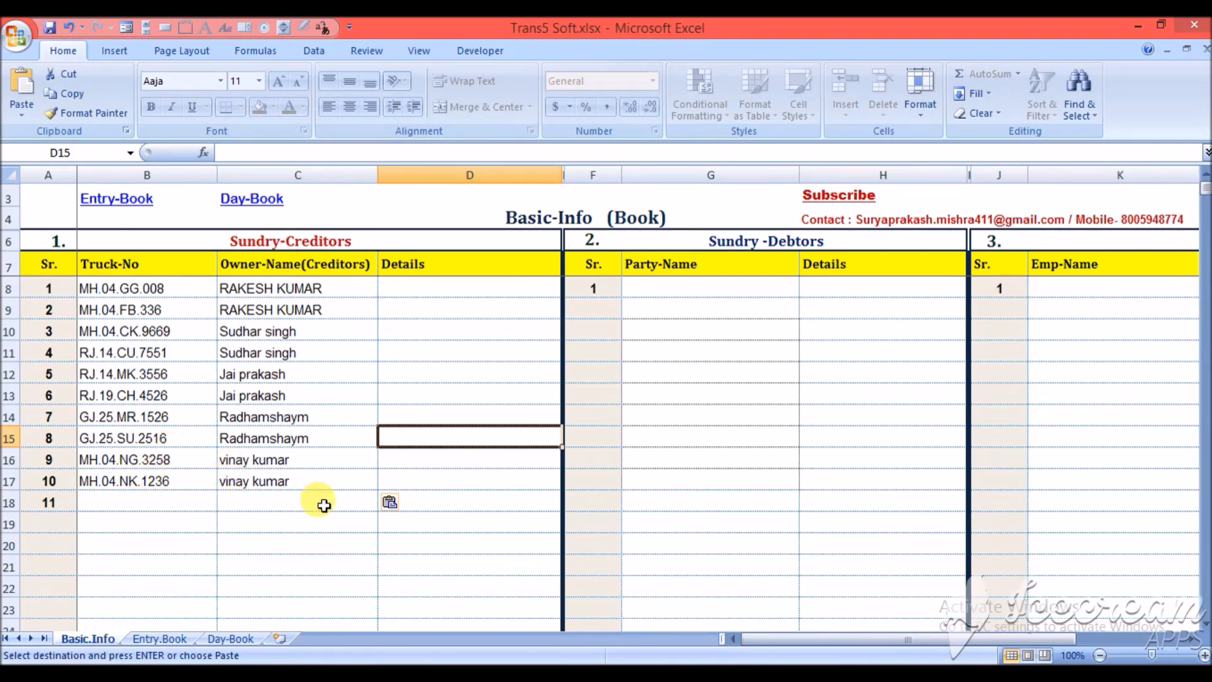
- Enter RK TRANSPORT as the first party name in the Sundry-Debtors section
left_click(754, 240)
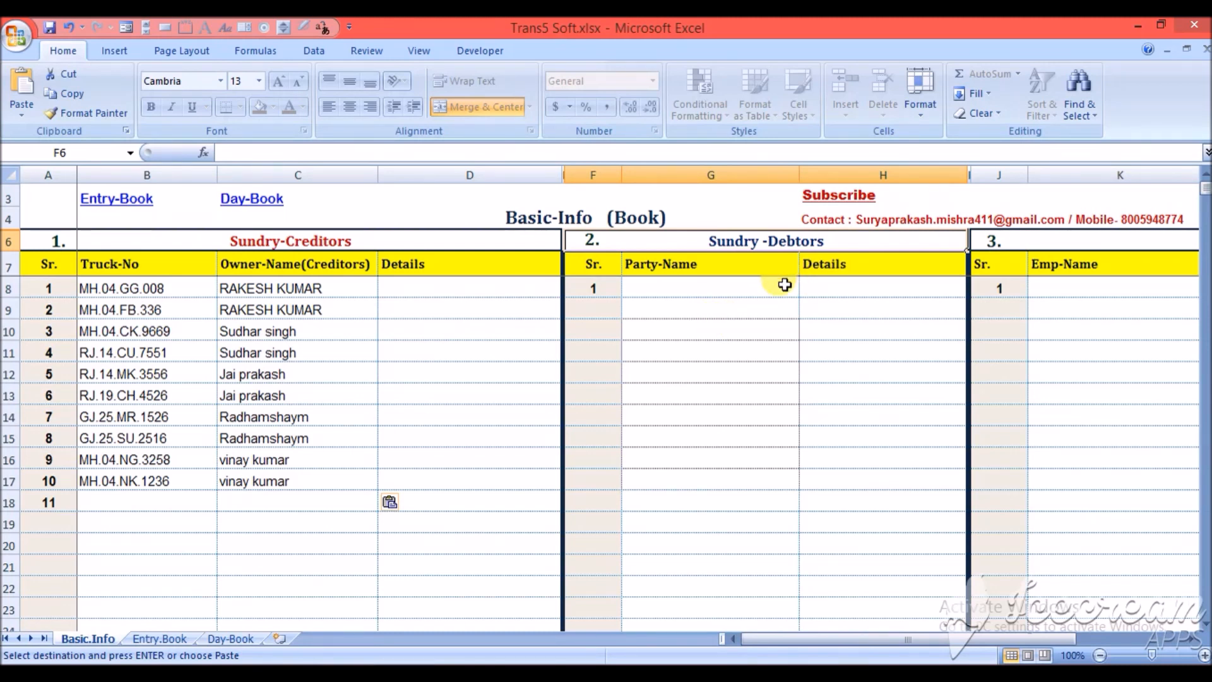
left_click(724, 285)
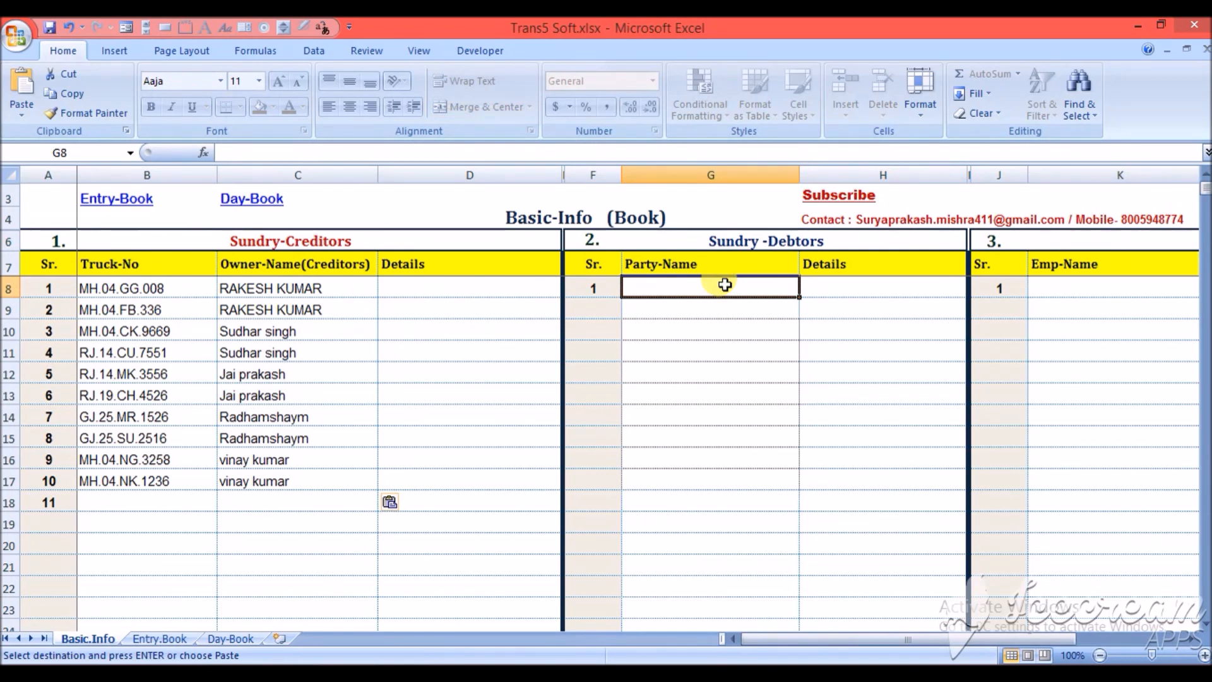
type("RK T")
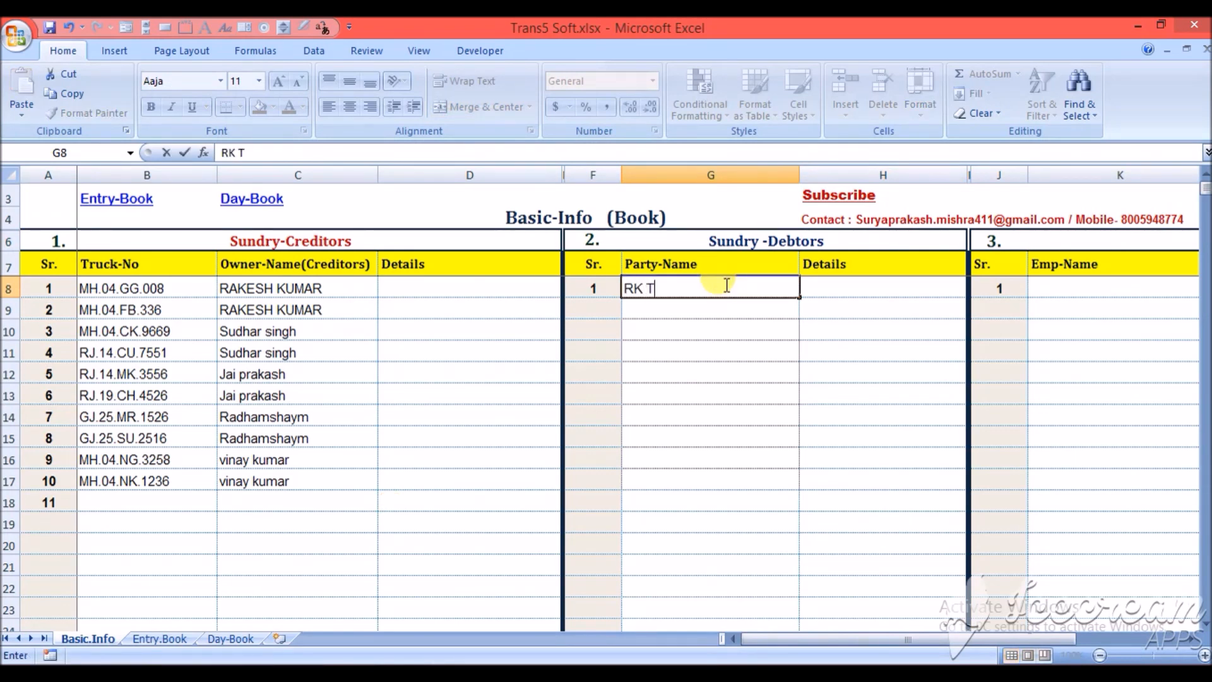
type("RANSPORT")
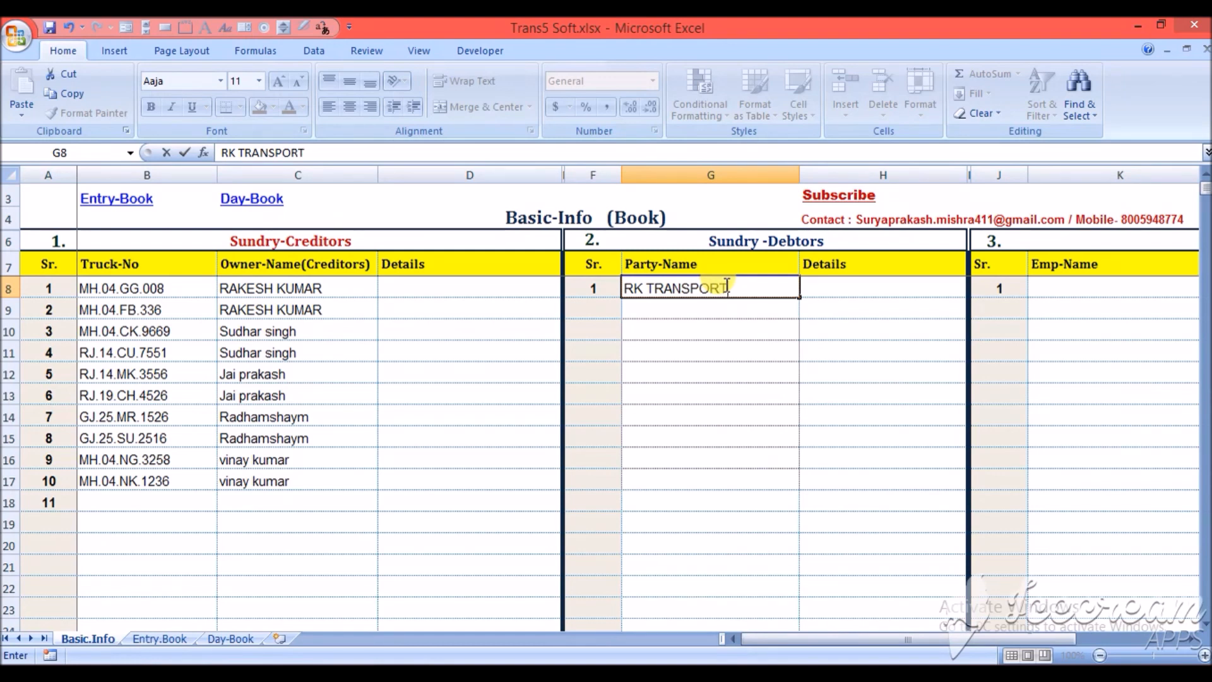
key("Return")
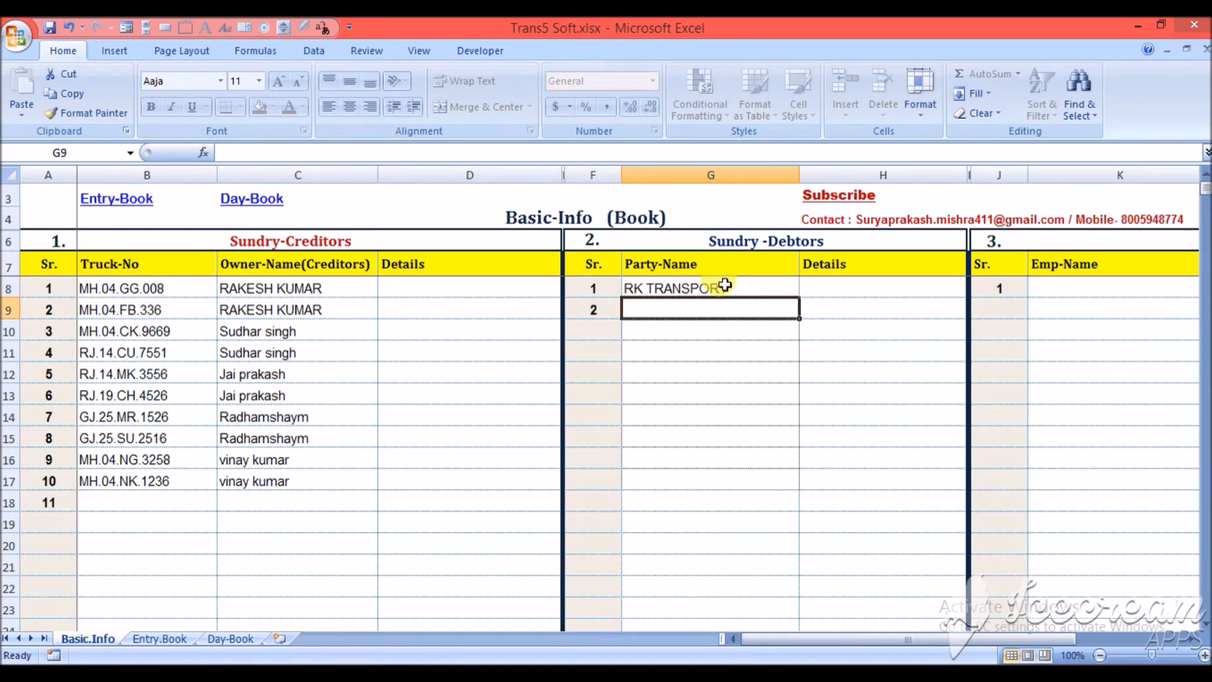
- Add BHARAT-ROADLINES as the second party and paste the remaining party names below, from Shiv sakti Trans to Kalpana-Roadlines
type("BHARAT-ROADLINES")
key("Return")
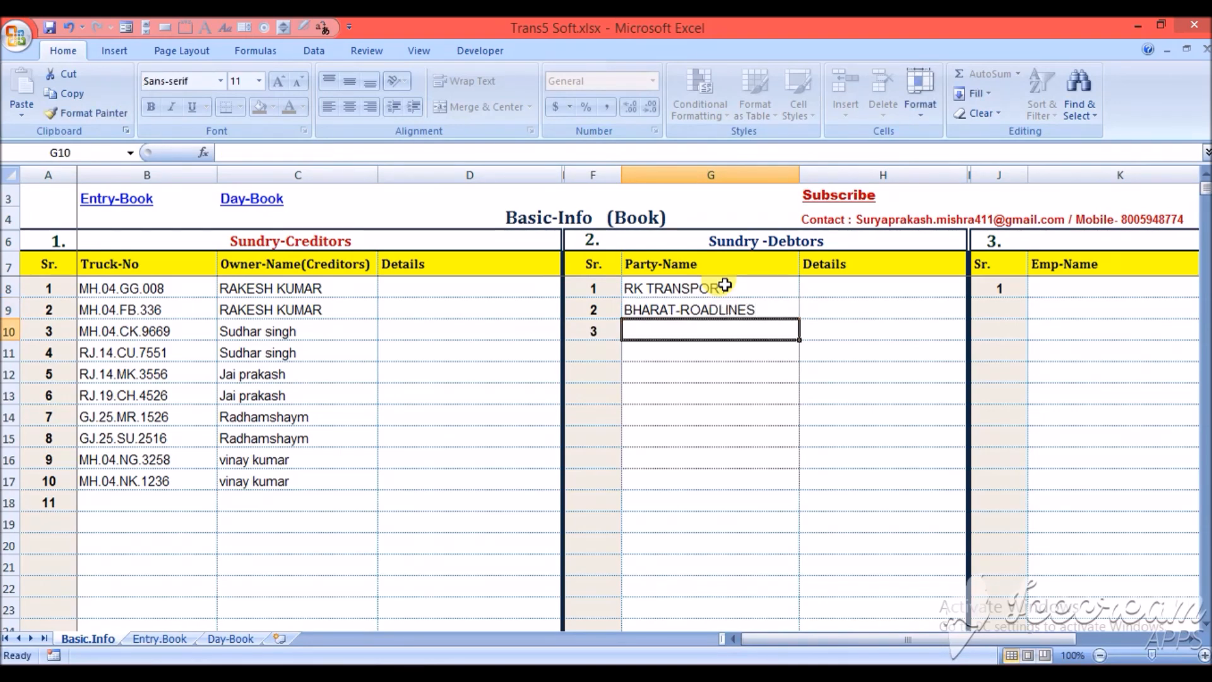
type("Shiv sakti Trans Sai-Trans Jai Roadlines Shri Ganesh Trans Gautam-Trans Raman-Trans Vijay-Transport Kalpana-Roadlines")
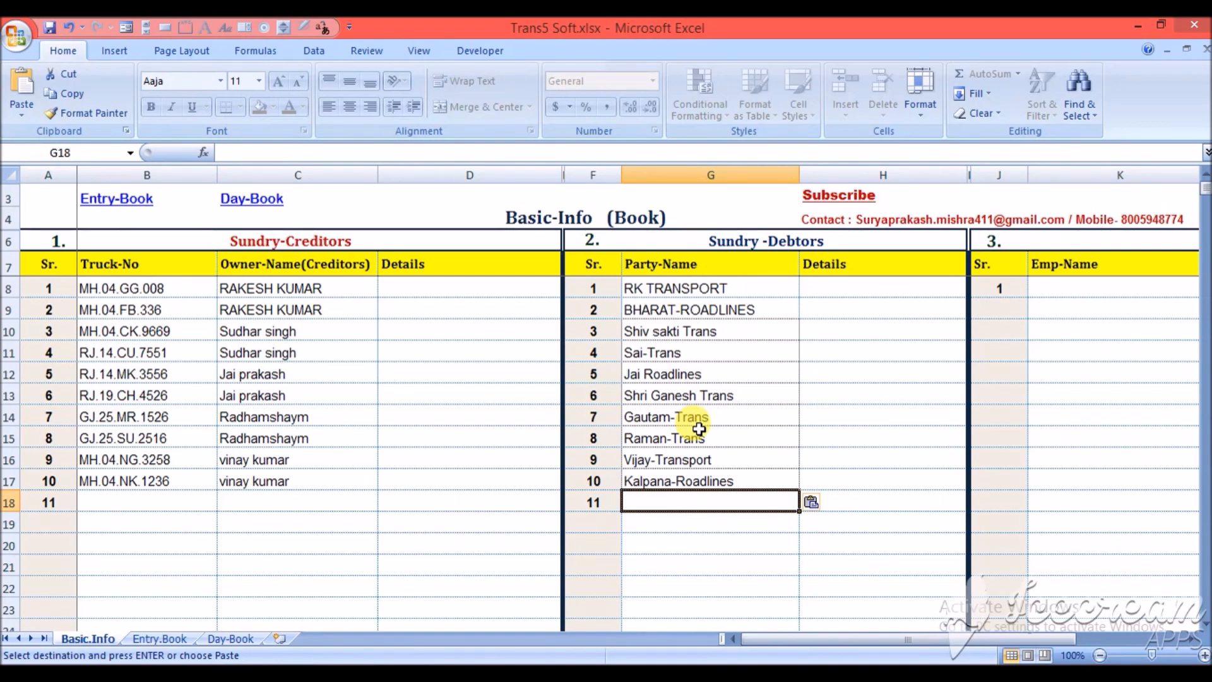
key("Down")
key("Down")
key("Down")
key("Down")
key("Down")
key("Down")
key("Down")
key("Down")
key("Down")
key("Down")
key("Down")
key("Down")
key("Up")
key("Up")
key("Up")
key("Up")
key("Up")
key("Up")
key("Up")
key("Up")
key("Up")
key("Up")
key("Up")
key("Up")
key("Up")
key("Up")
key("Up")
key("Up")
key("Up")
key("Up")
key("Up")
key("Up")
key("Up")
key("Up")
key("Up")
key("Up")
key("Up")
key("Up")
key("Up")
key("Up")
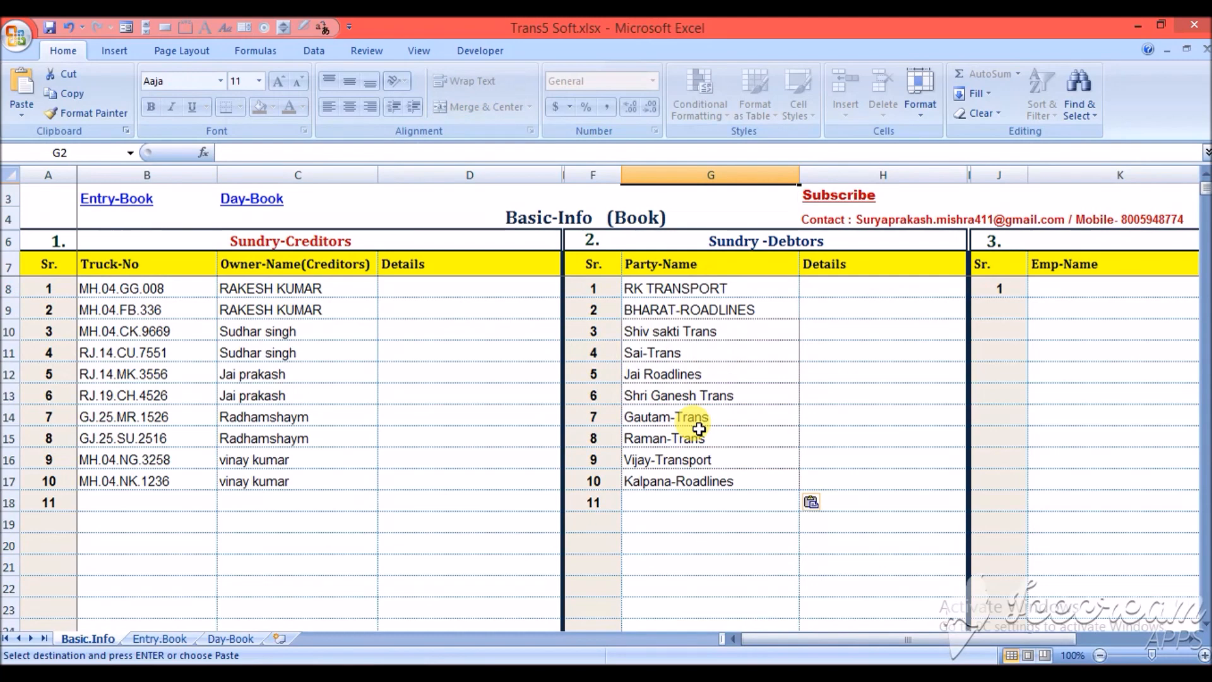
- Review the Emp-Details section and the second Sundry-Creditors section of the Basic-Info sheet
left_click(1032, 238)
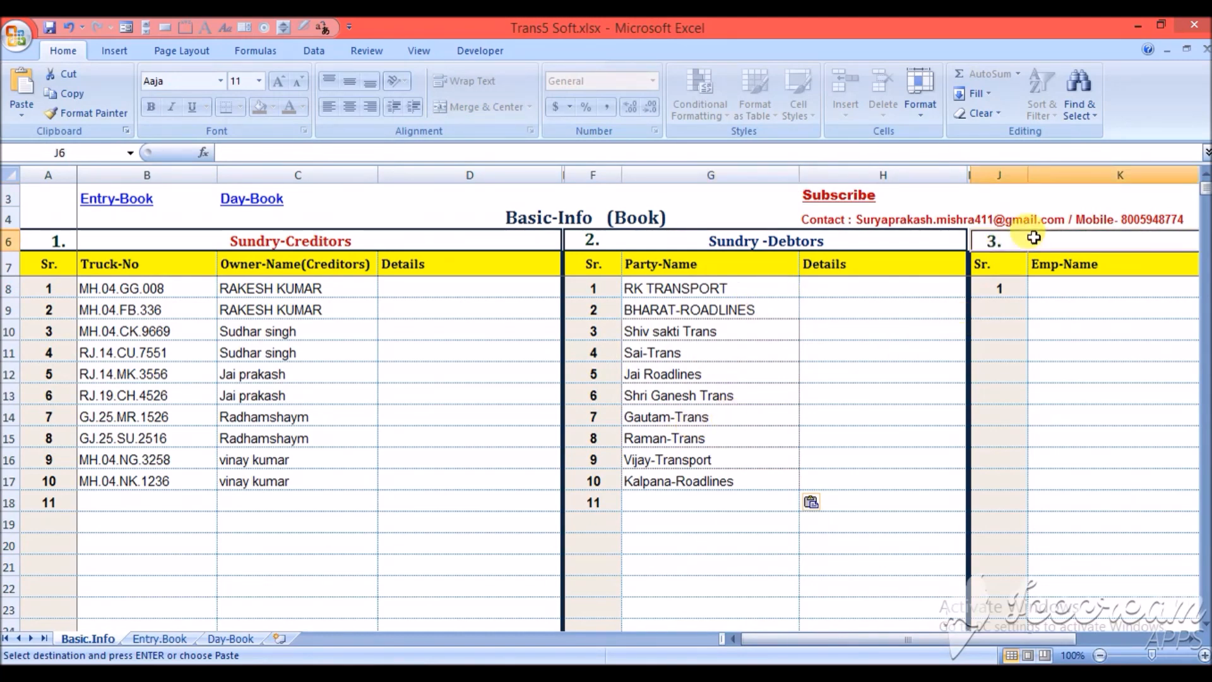
key("Right")
key("Left")
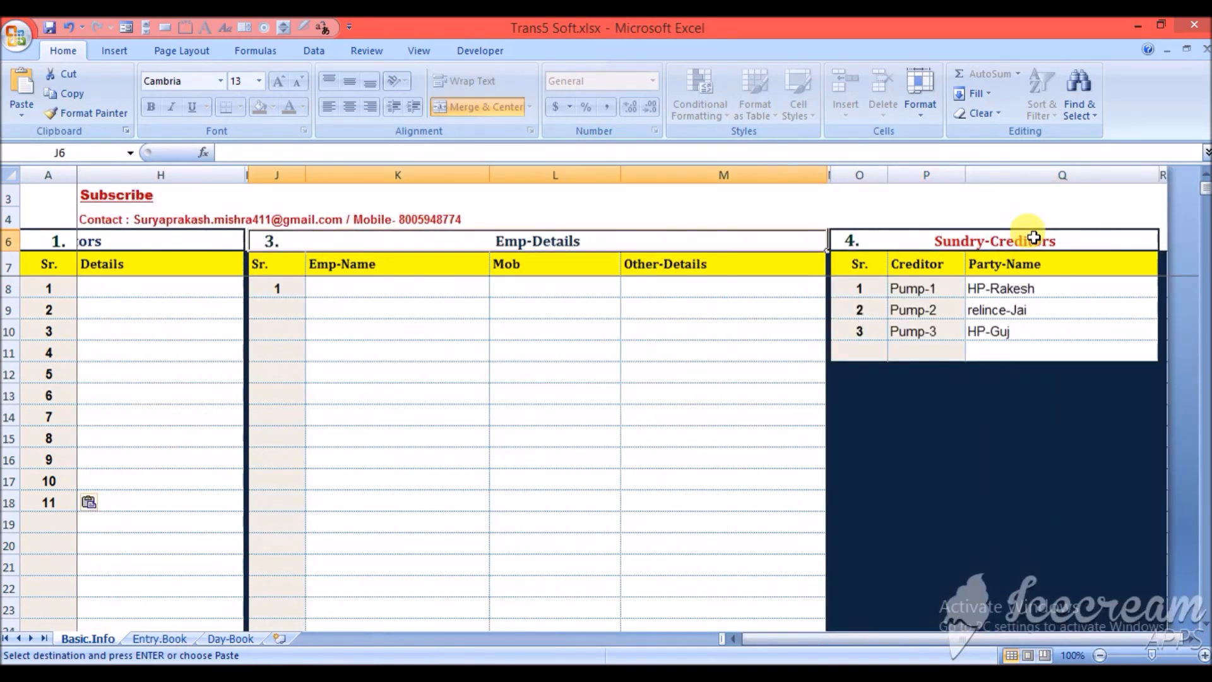
left_click(406, 286)
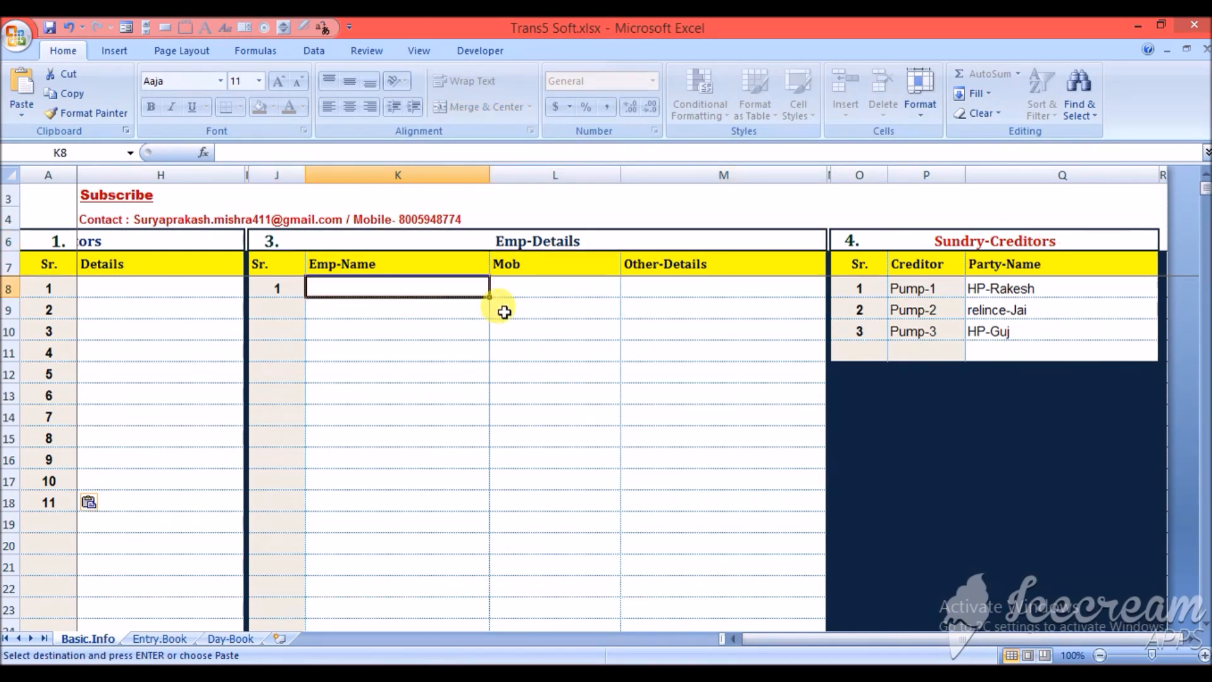
left_click(921, 247)
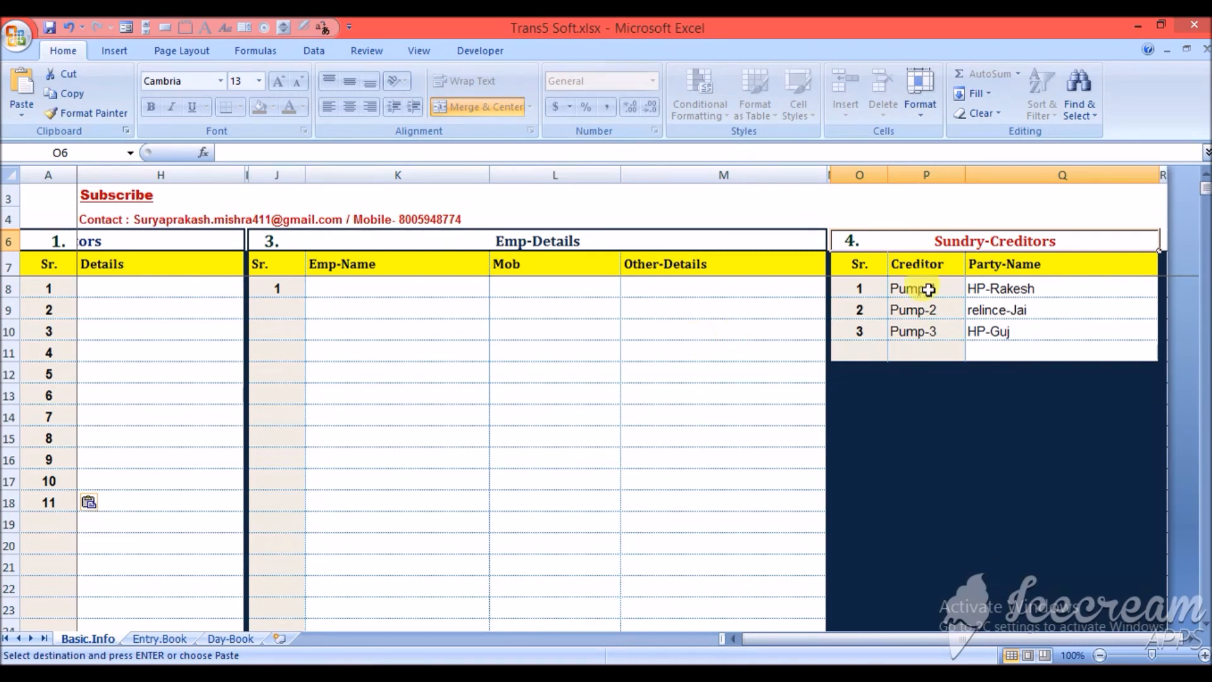
- Examine the party names assigned to Pump-1, Pump-2 and Pump-3 in the fourth section, Sundry-Creditors
left_click(1047, 290)
left_click(1066, 312)
left_click(1047, 287)
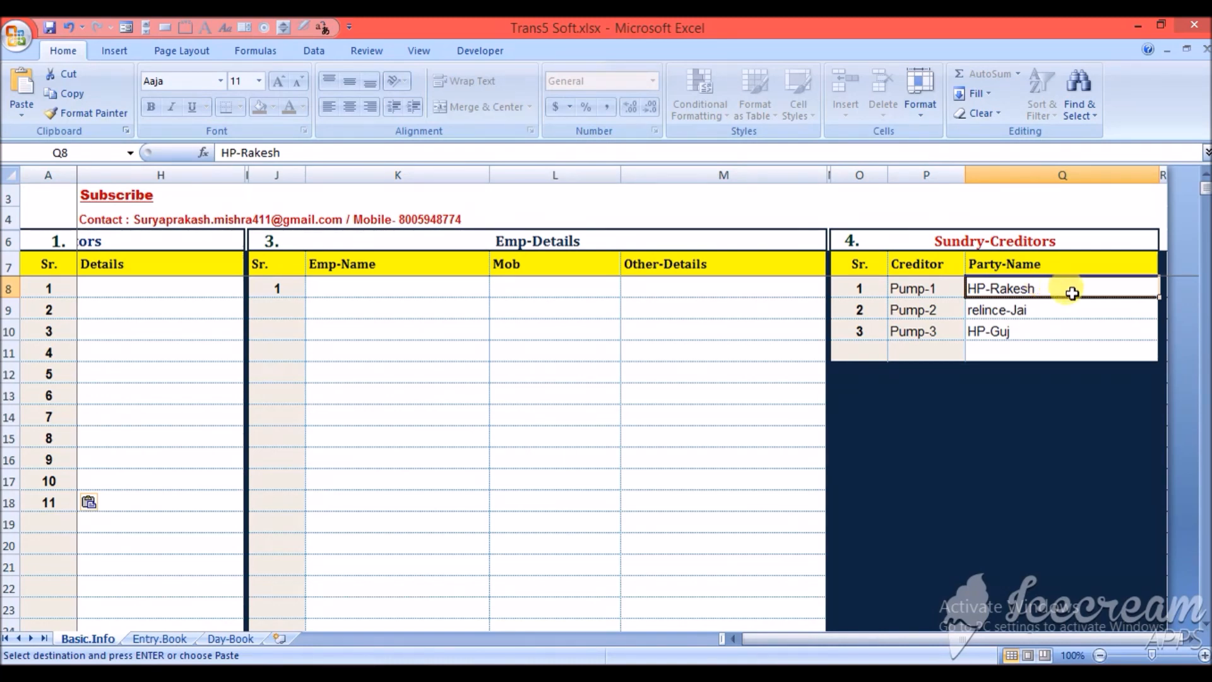
left_click(1053, 310)
left_click(1048, 332)
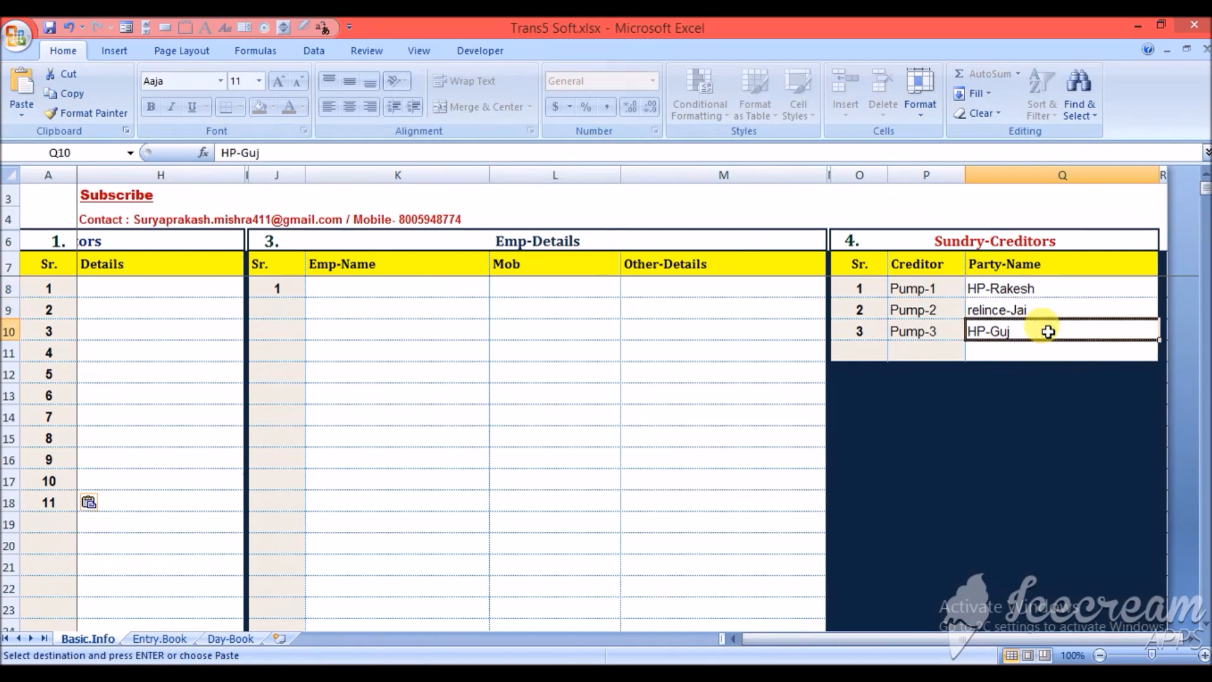
left_click(1064, 288)
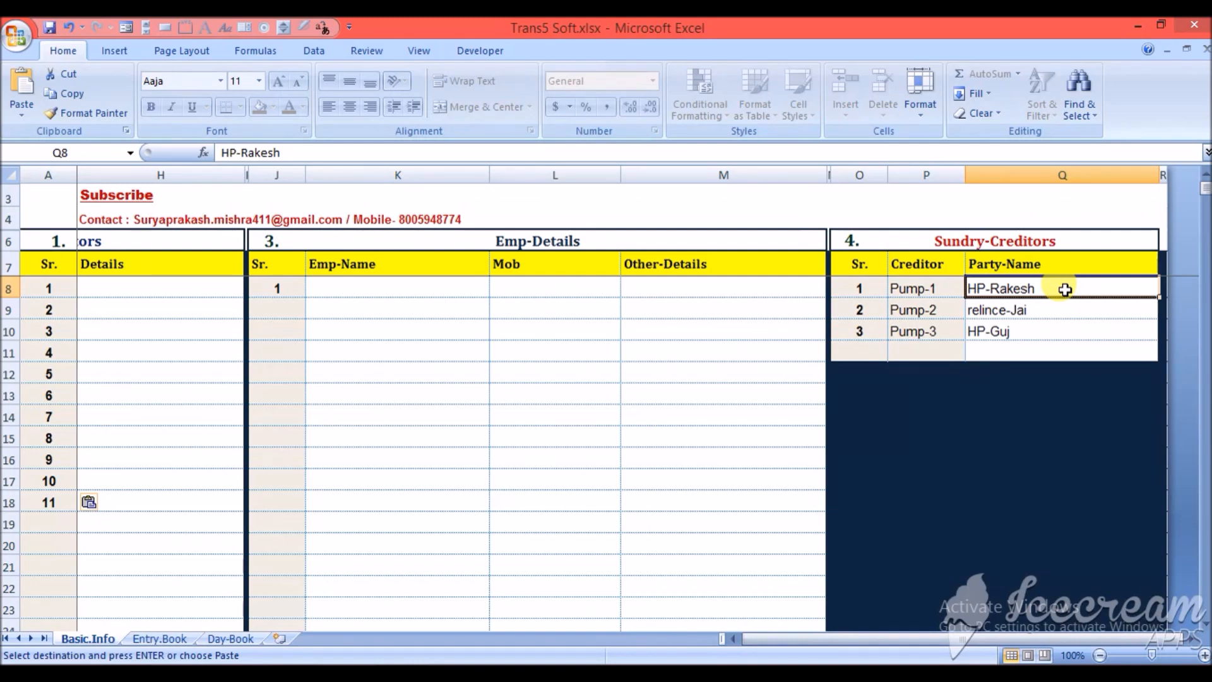
left_click(1061, 308)
left_click(1059, 333)
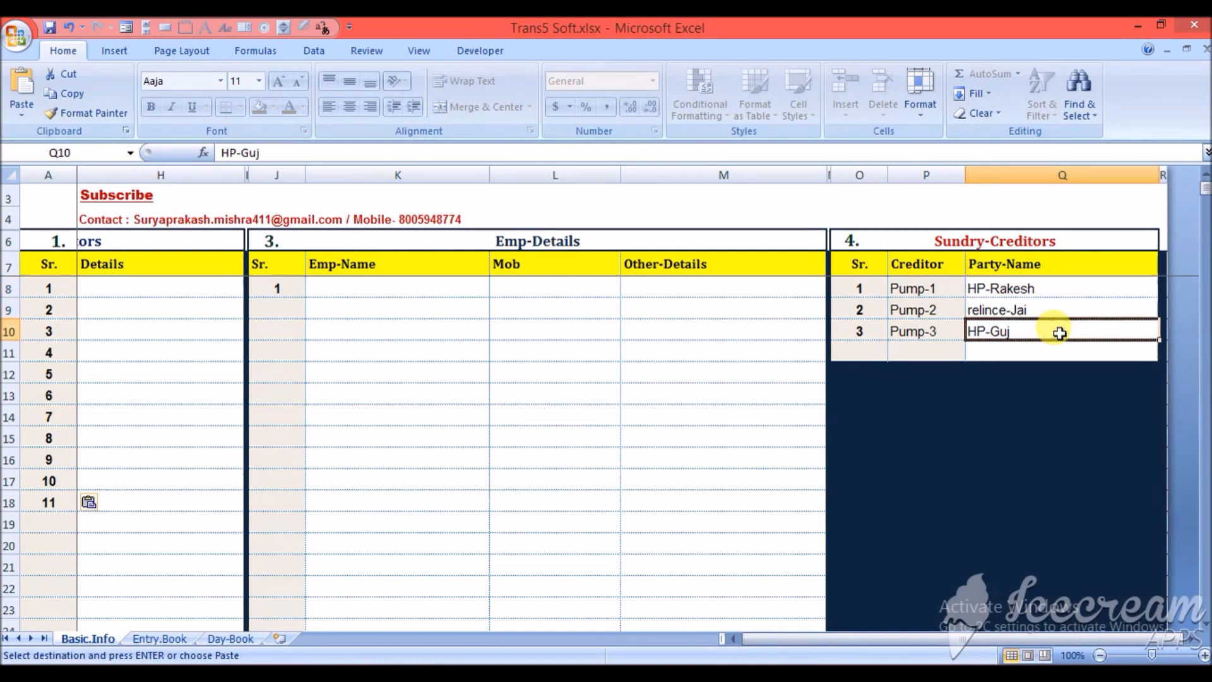
left_click(1064, 290)
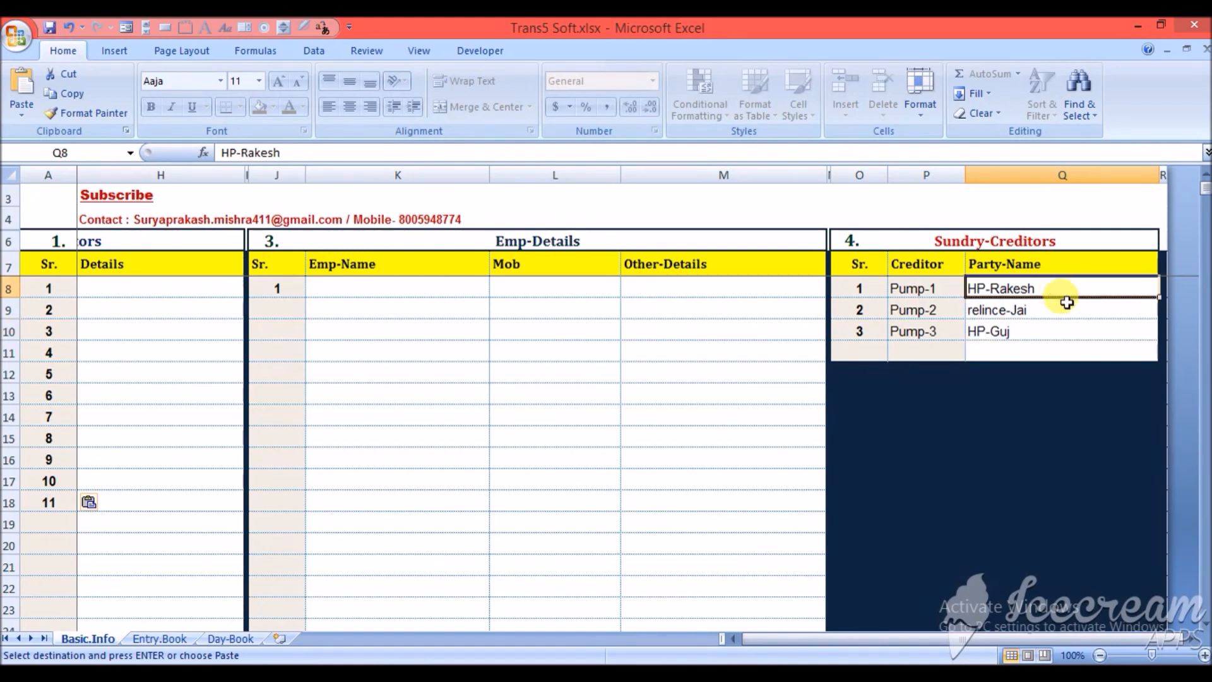
left_click(1065, 305)
left_click(1067, 326)
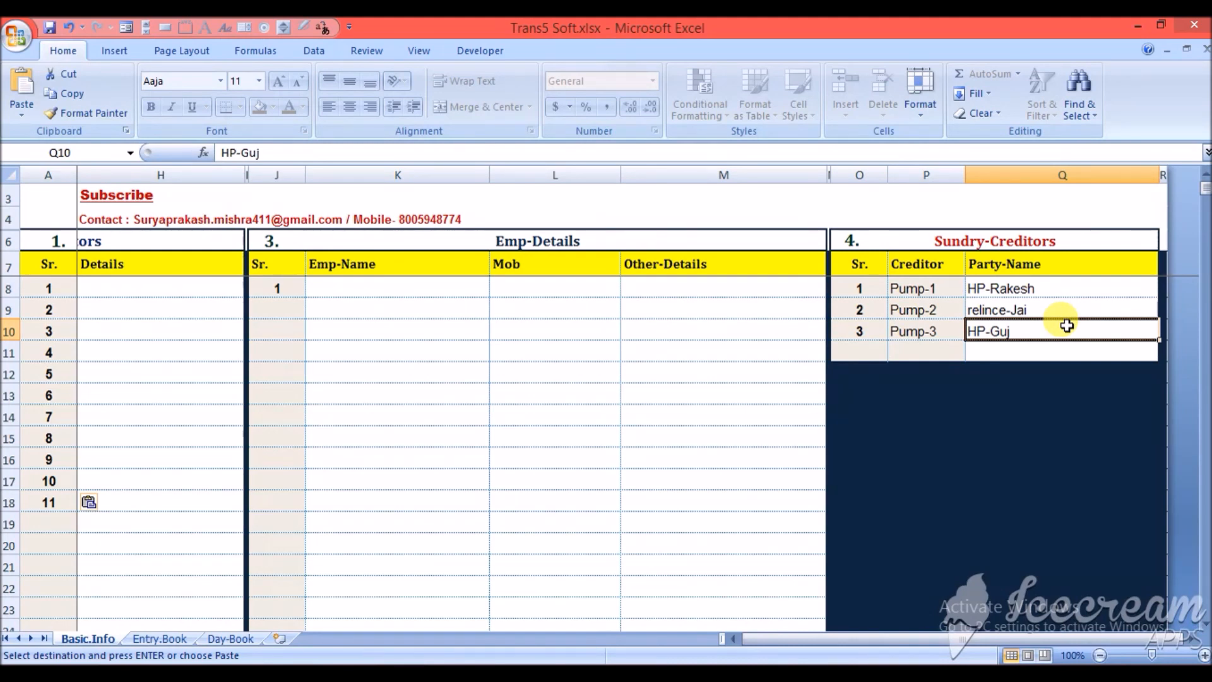
left_click(1084, 289)
left_click(1085, 309)
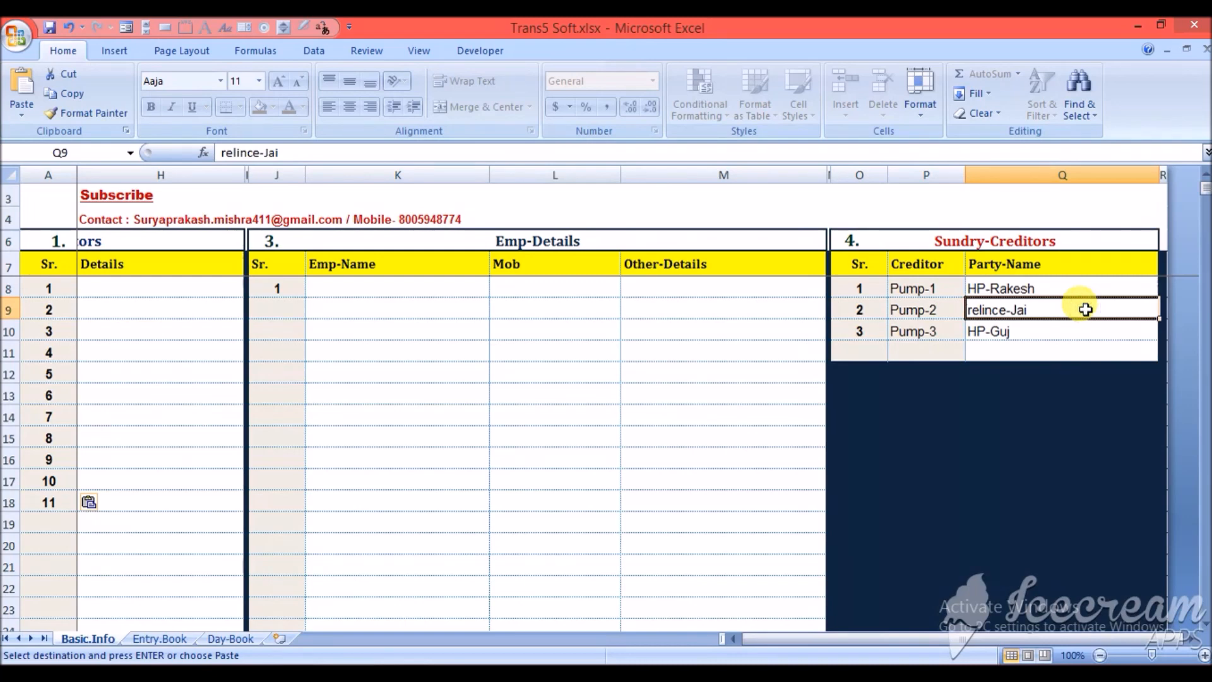
key("Left")
key("Left")
key("Left")
key("Left")
key("Left")
key("Left")
key("Left")
key("Left")
key("Left")
key("Left")
key("Left")
key("Left")
key("Left")
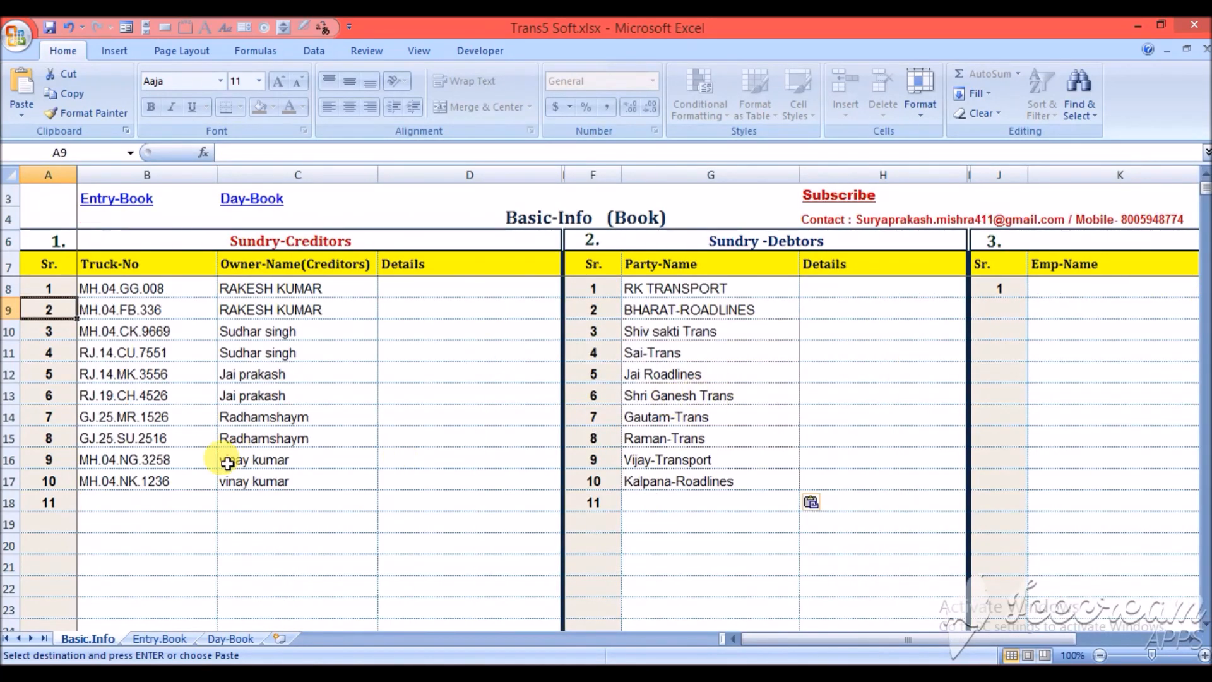
left_click(136, 499)
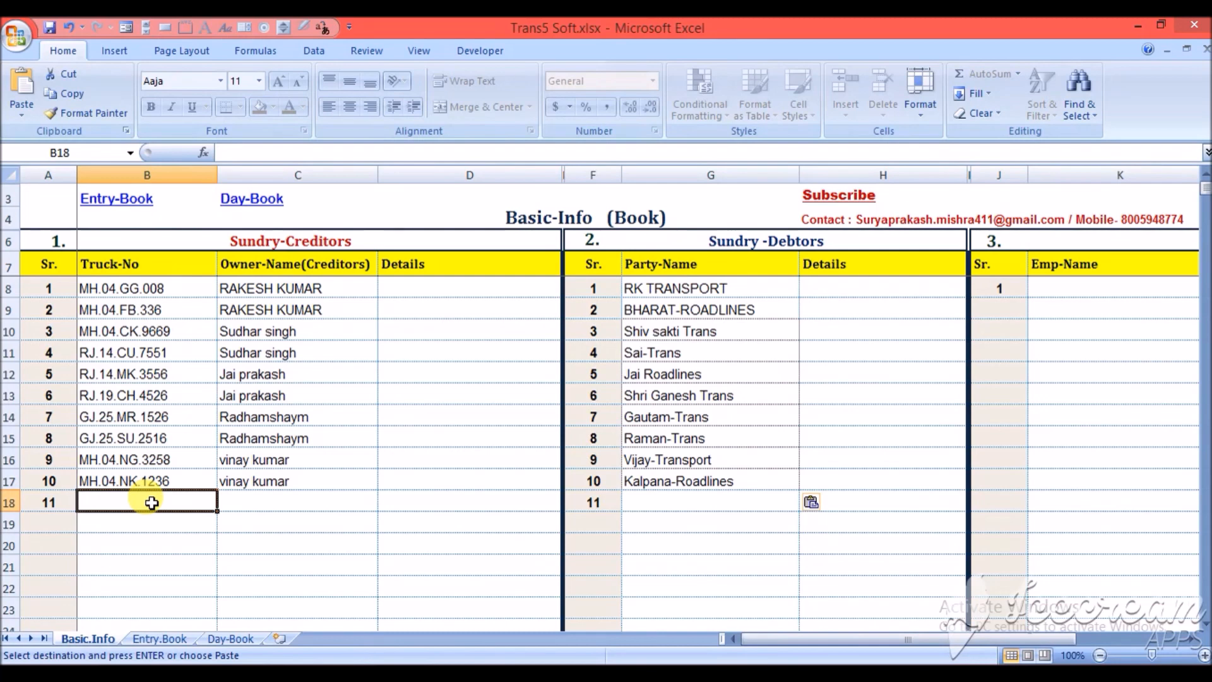
type("MHM")
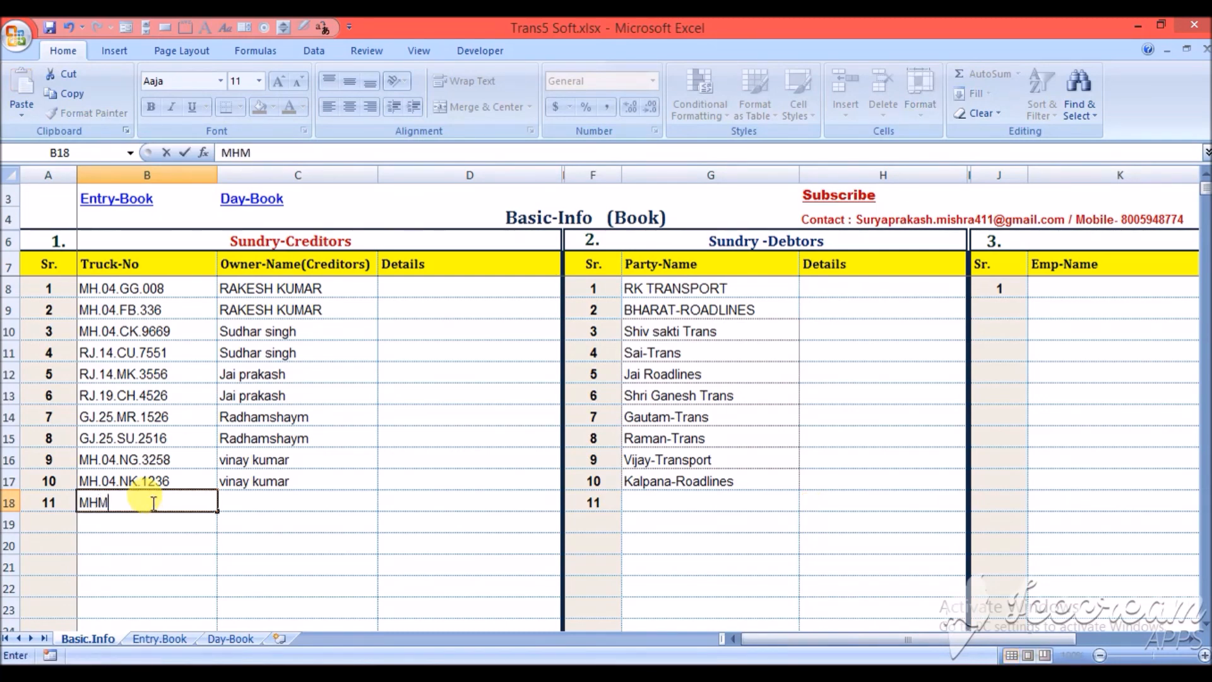
key("BackSpace")
key("BackSpace")
key("BackSpace")
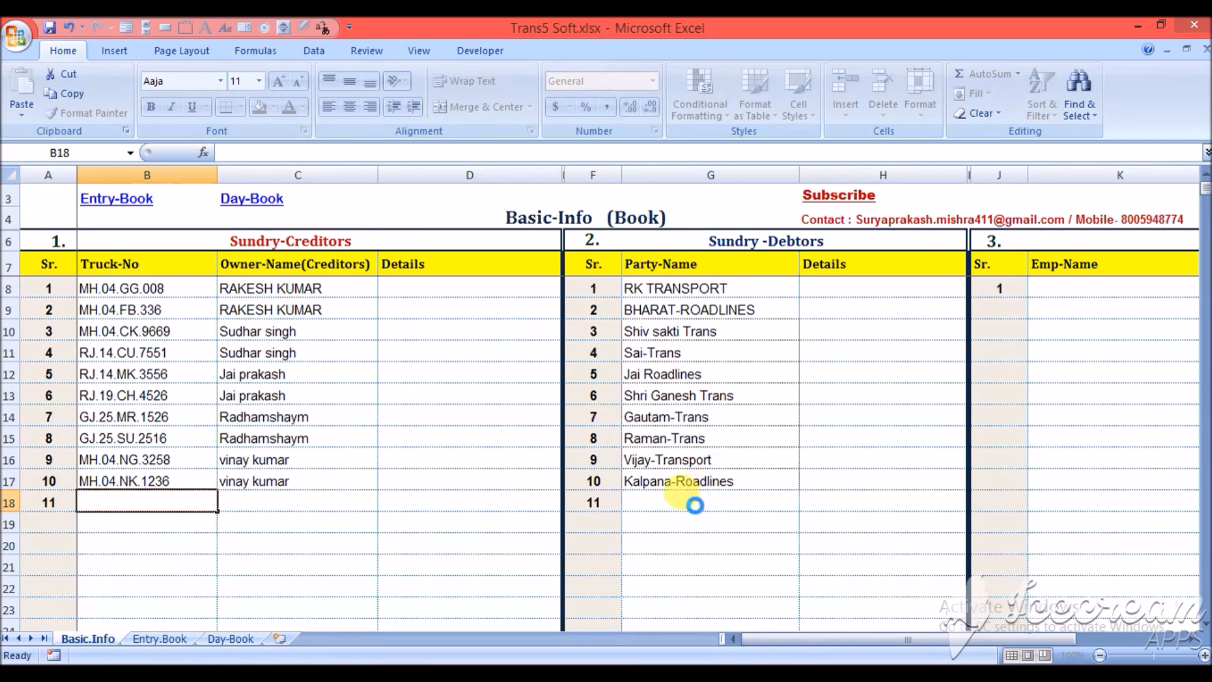
left_click(695, 505)
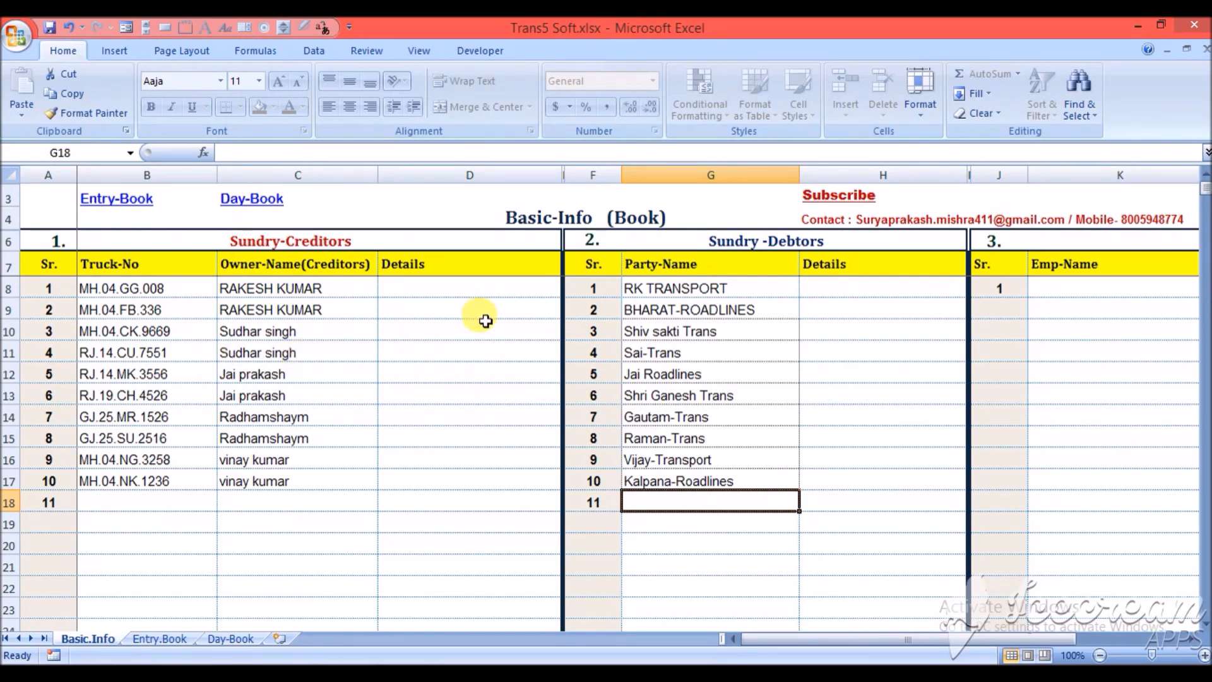
- Switch to the Entry-Book sheet and try to edit the second trip's serial number
left_click(131, 204)
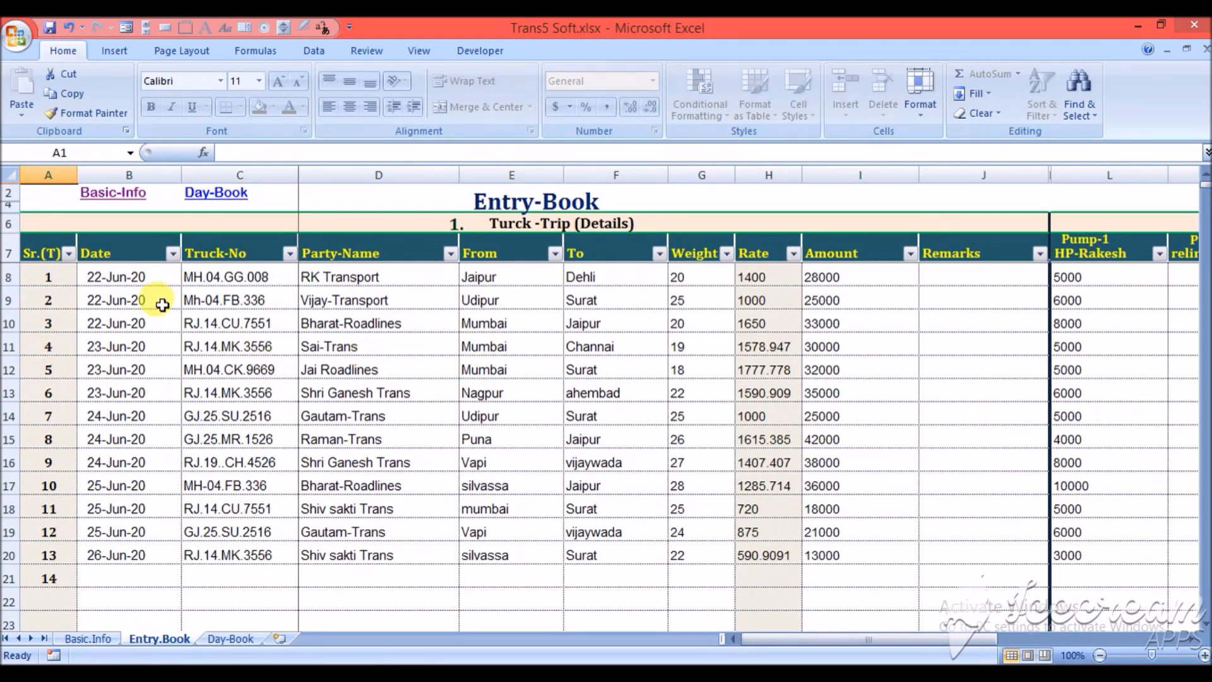
left_click(55, 283)
key("Down")
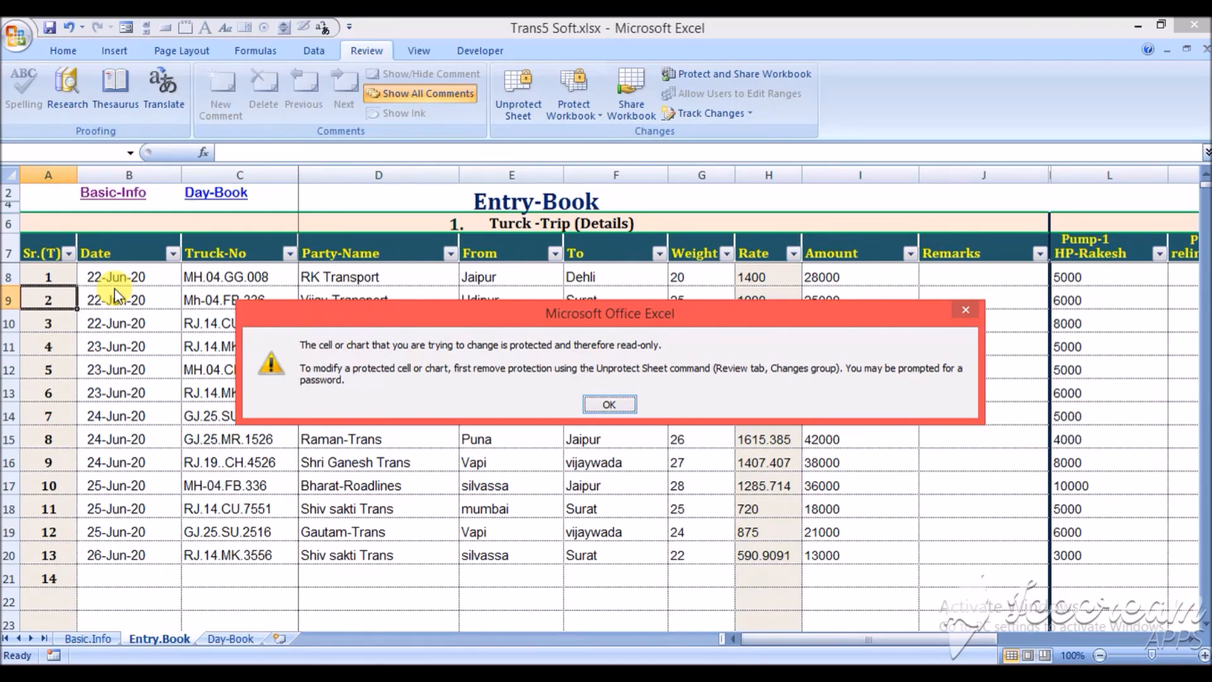
left_click(609, 405)
- Inspect the first trip's date and the Date column's filter options without applying a filter
left_click(158, 280)
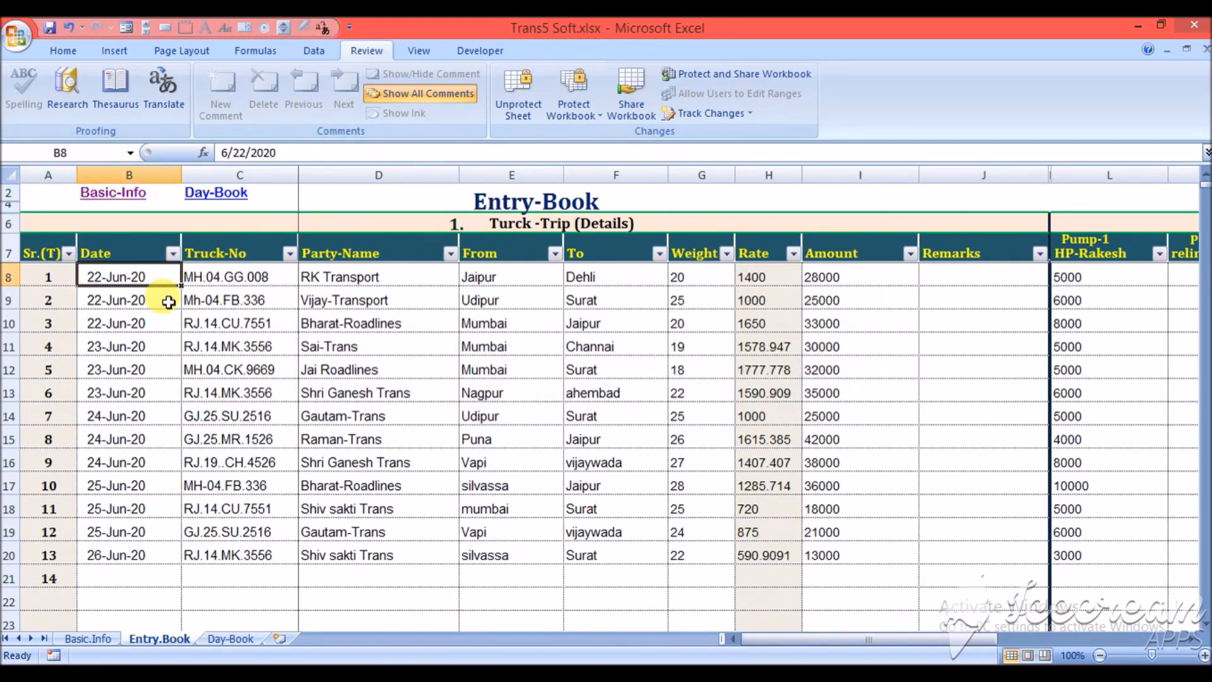
left_click(172, 254)
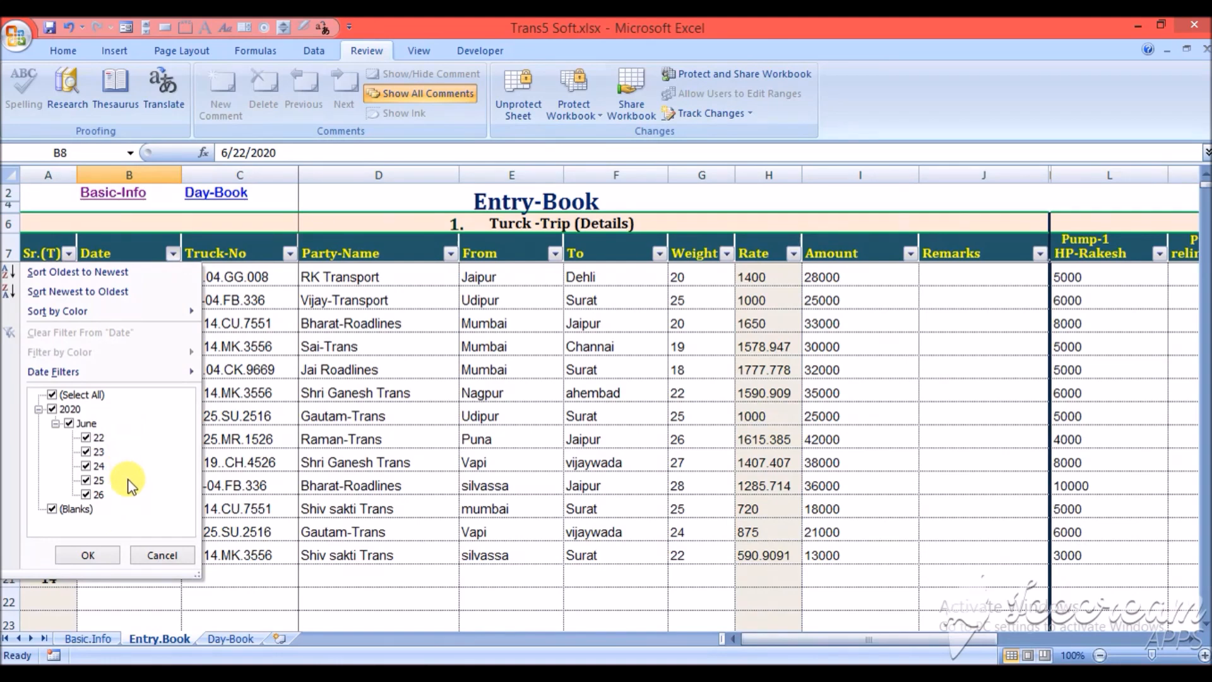
left_click(159, 556)
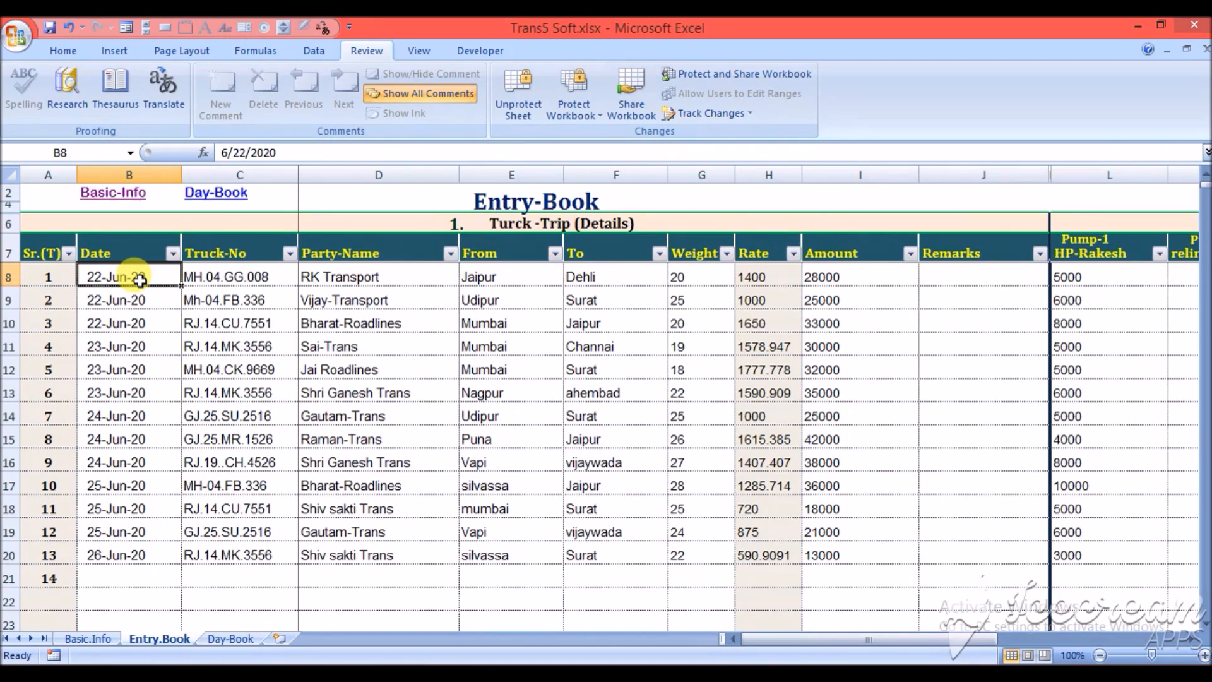
- Fill the Date of trip 14 with 26-Jun-20, copied from the row above
key("Down")
key("Down")
key("Down")
key("Down")
key("Down")
key("Down")
key("Down")
key("Down")
key("Down")
key("Down")
key("Down")
key("Down")
key("Down")
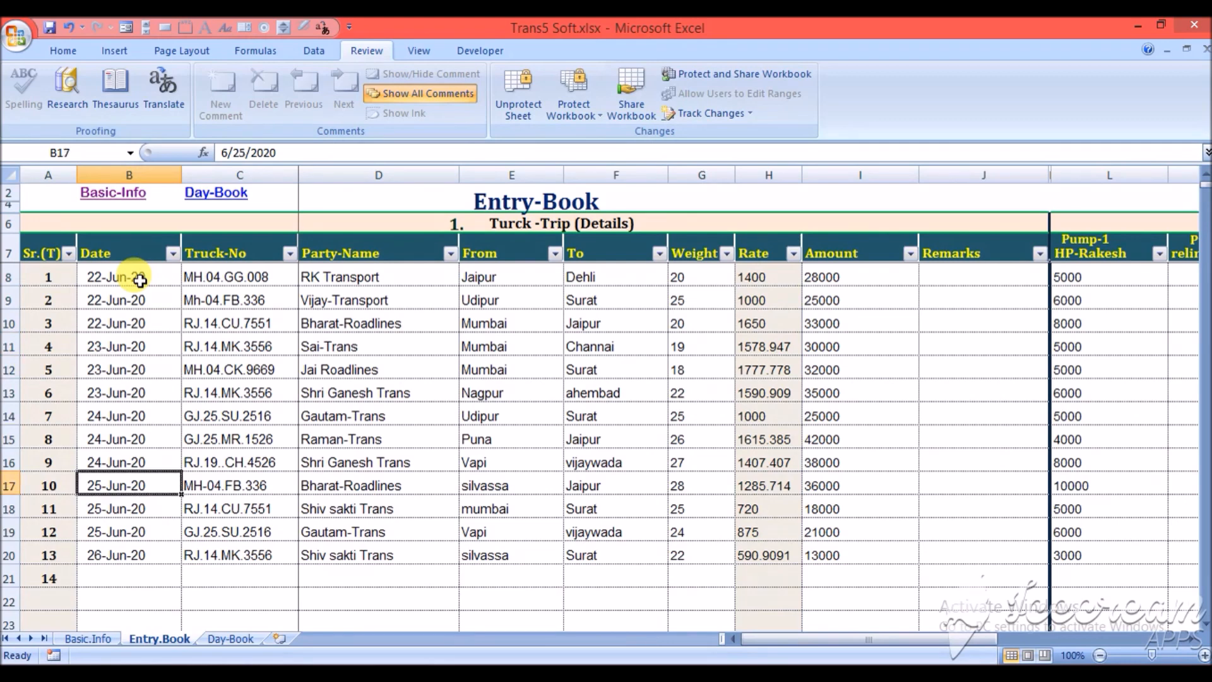
key("ctrl+d")
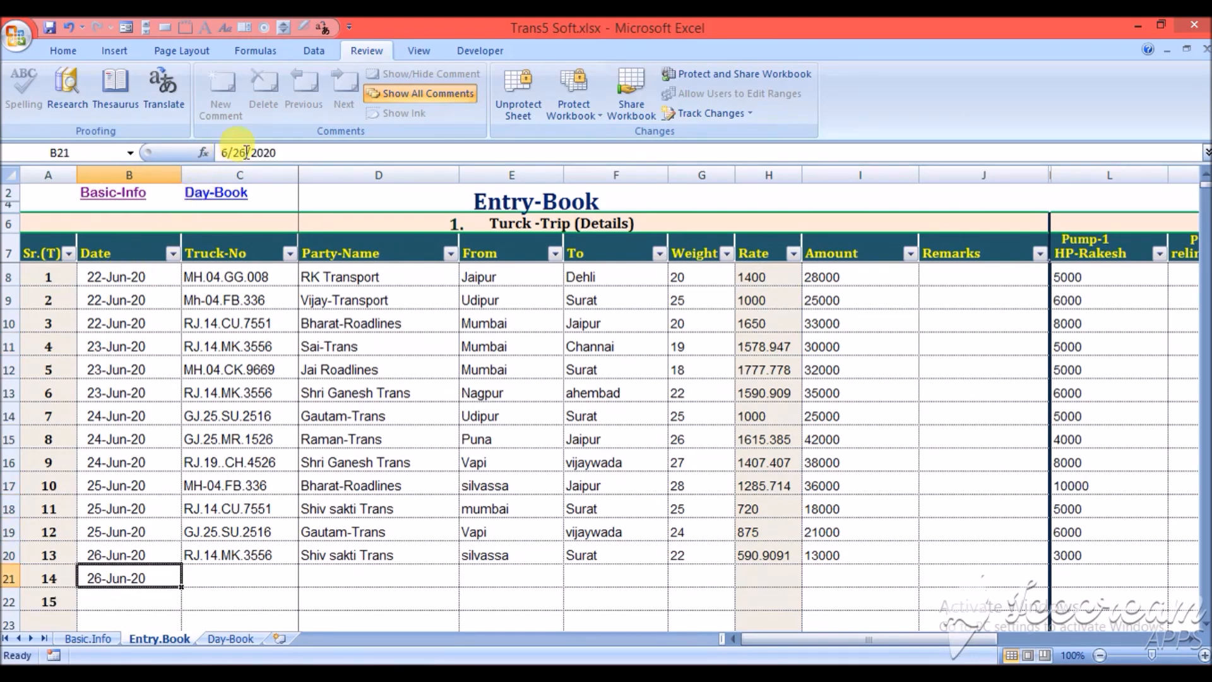
- Change the first trip's truck number to MH.04.CK.9669 using the list of registered trucks
left_click(139, 279)
left_click(239, 277)
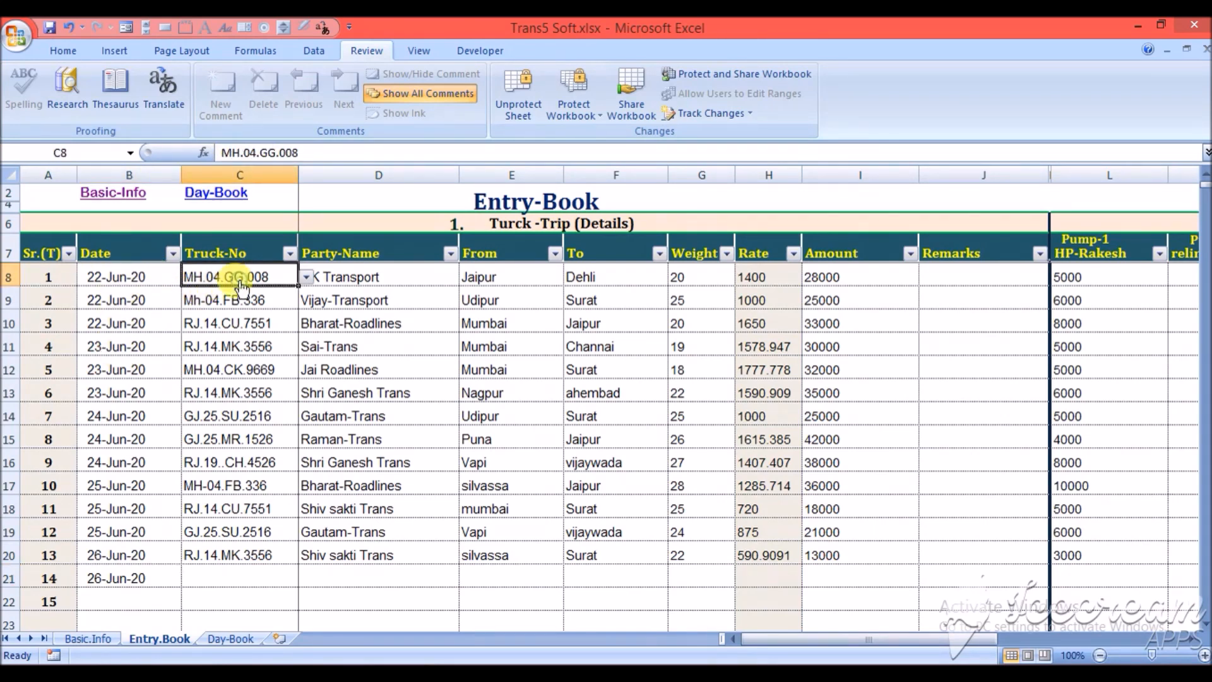
left_click(306, 278)
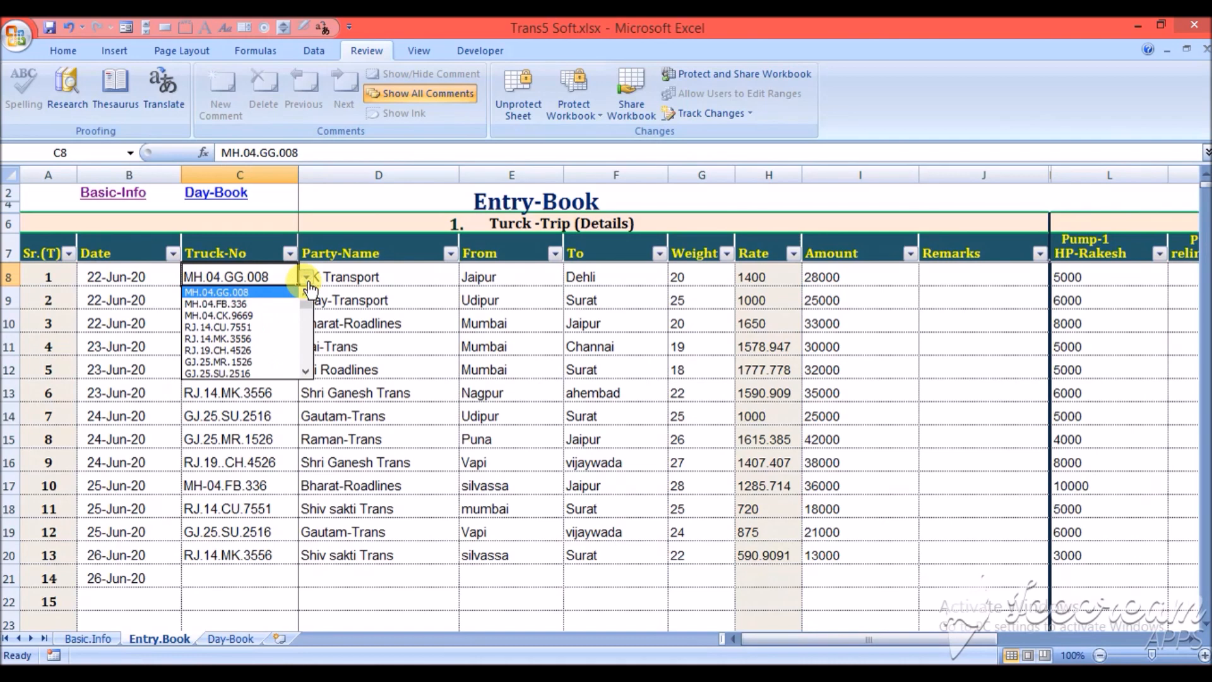
left_click(271, 316)
left_click(270, 319)
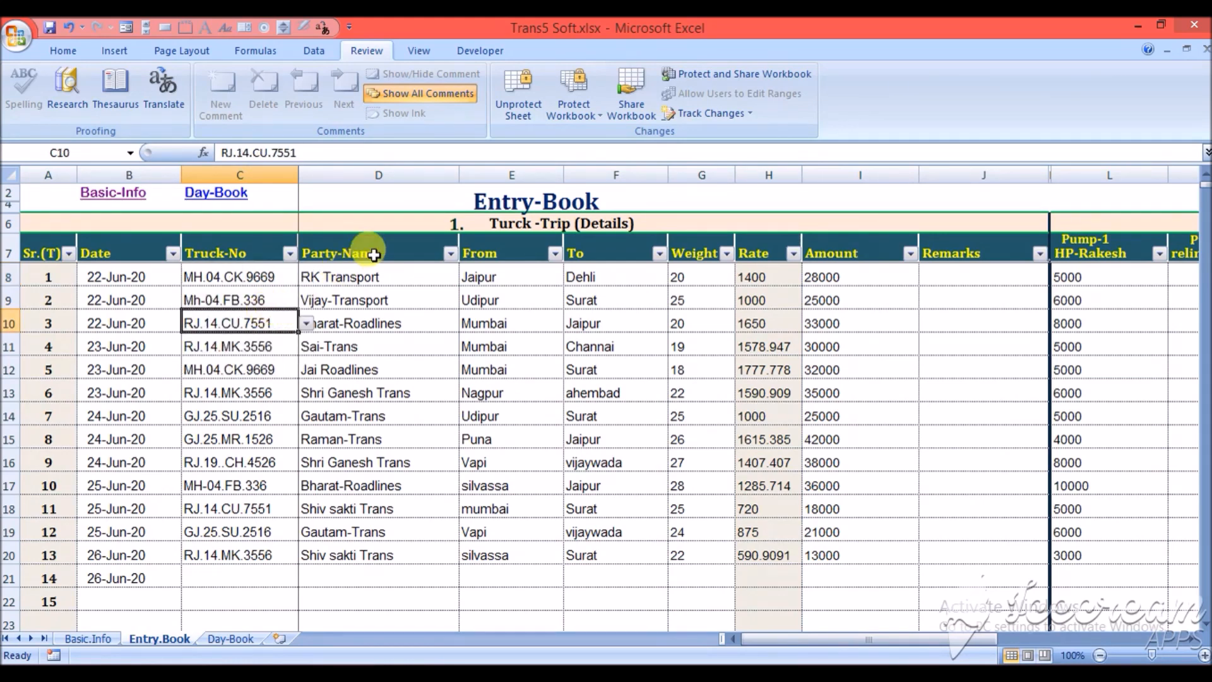
- View the list of parties available for the first trip's Party-Name without choosing another one
left_click(343, 275)
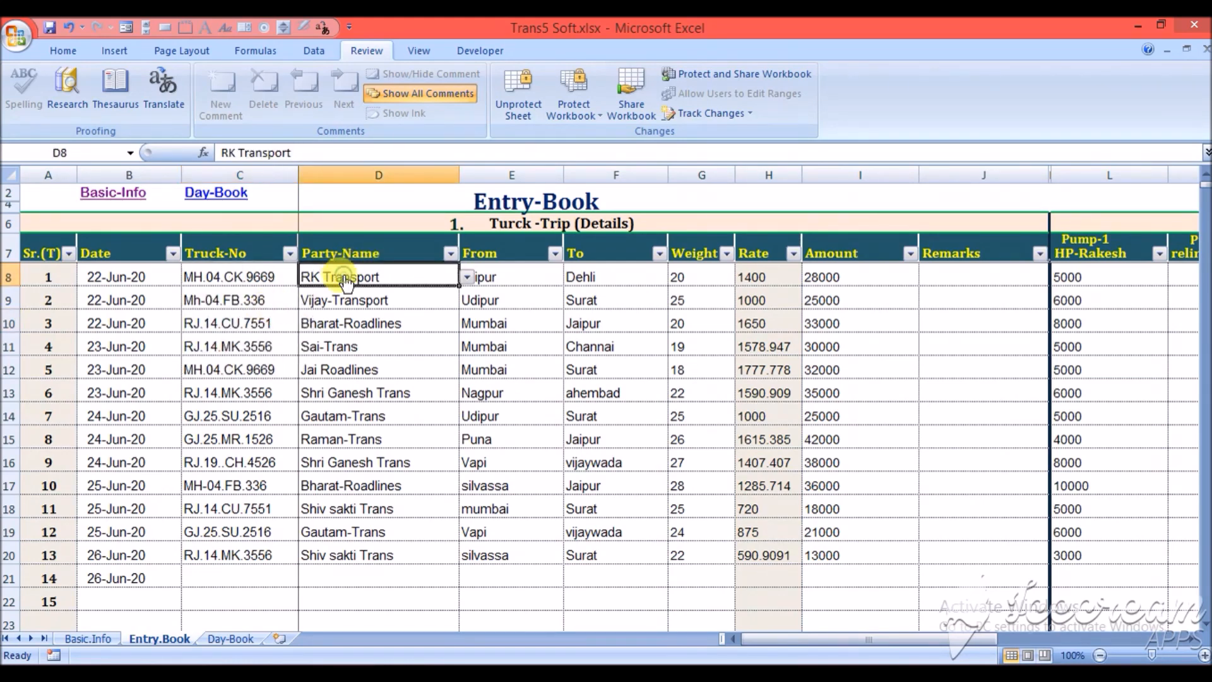
left_click(467, 278)
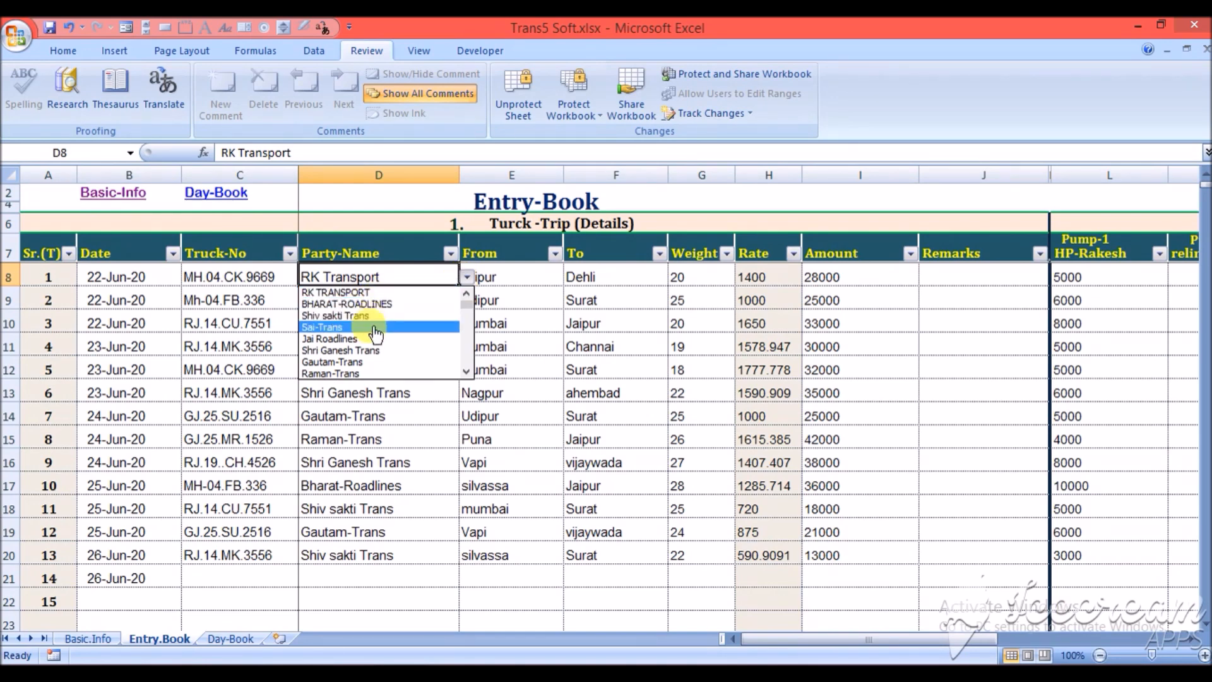
left_click(468, 280)
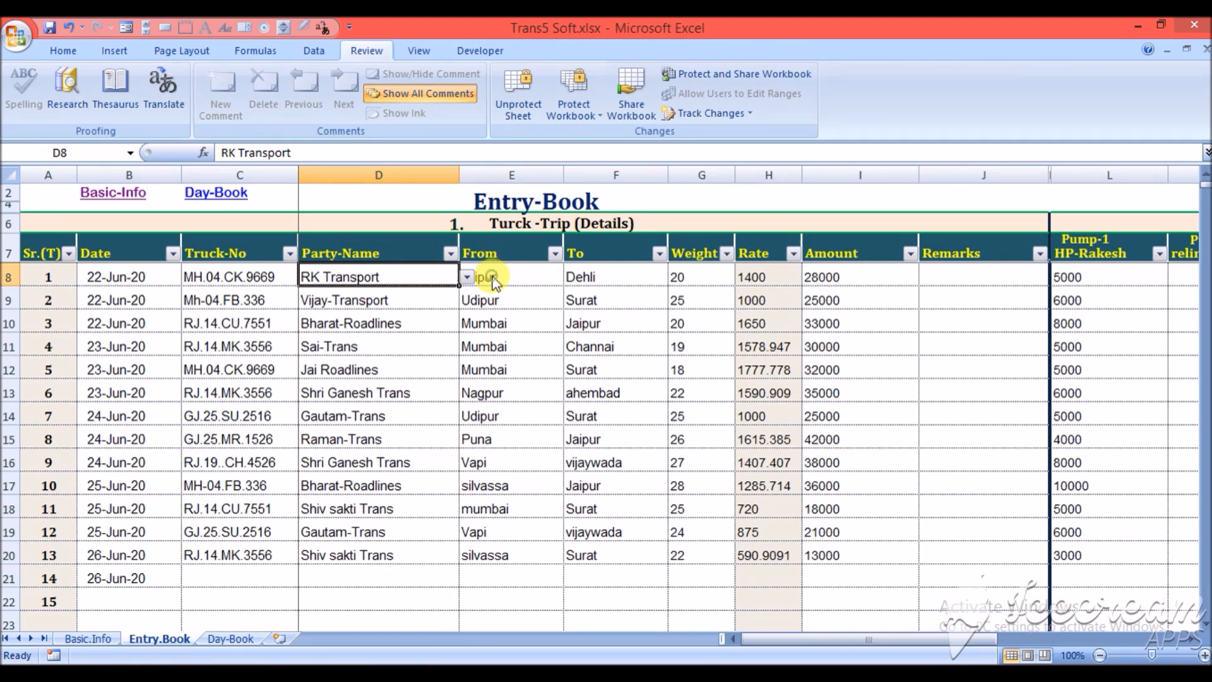
- Set the first trip's Amount to 30000
left_click(492, 279)
key("Tab")
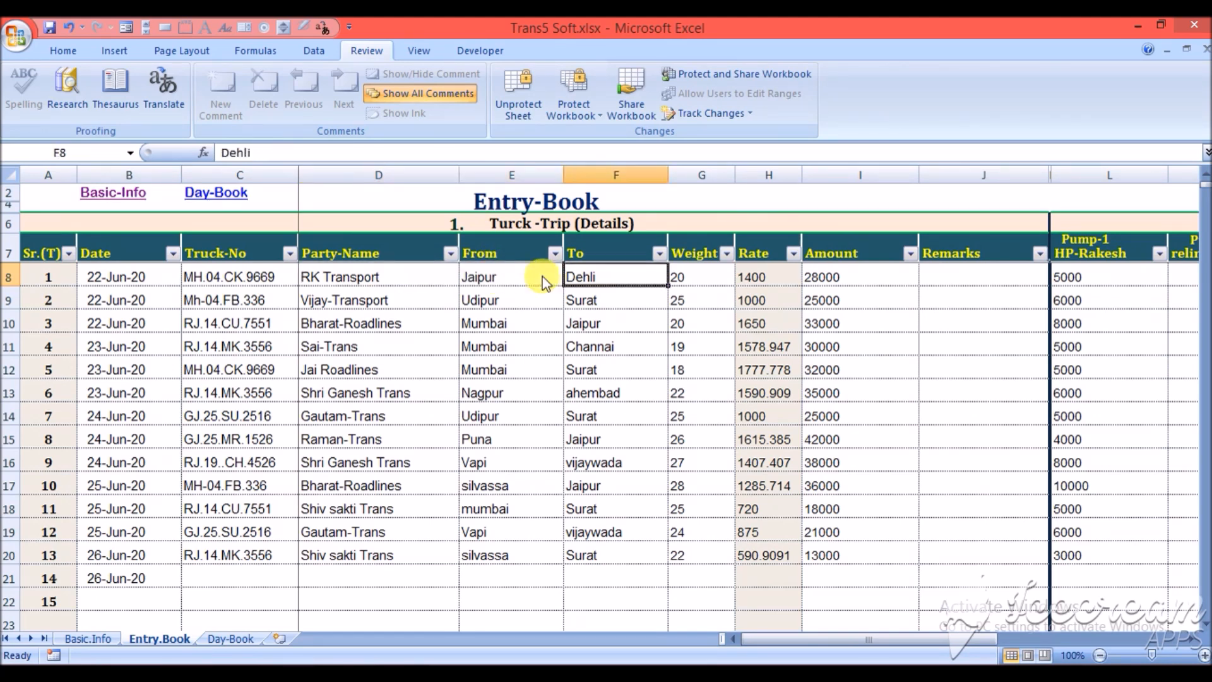
key("Tab")
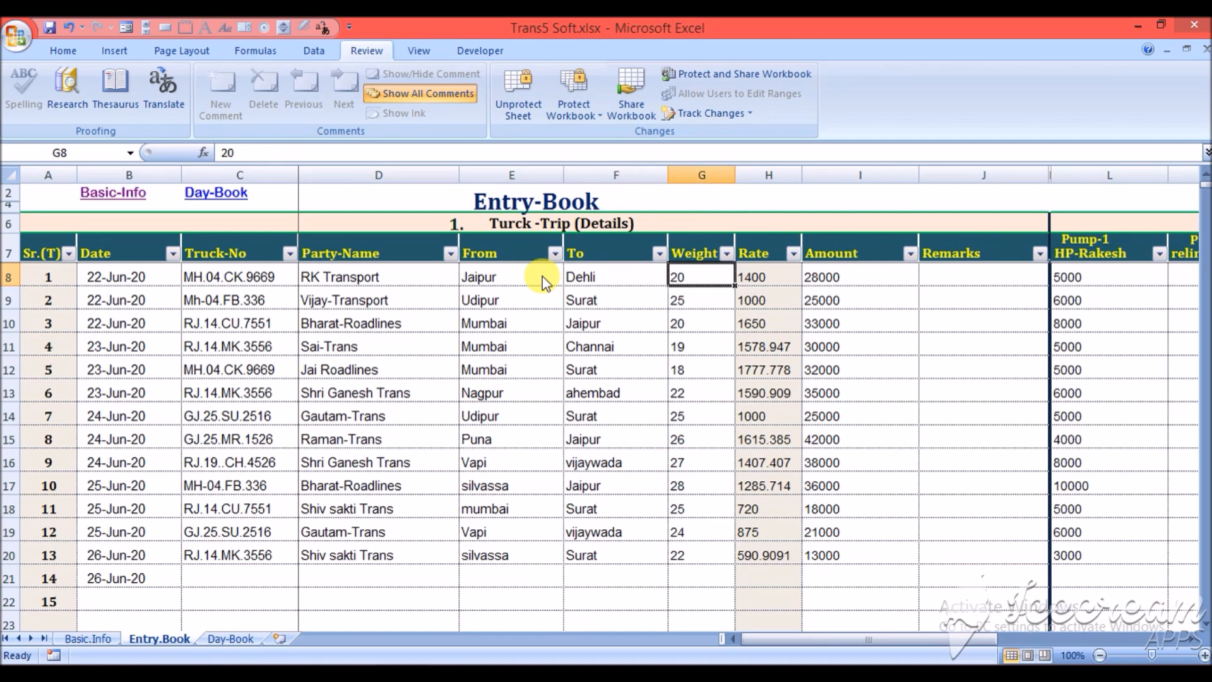
key("Tab")
key("Tab")
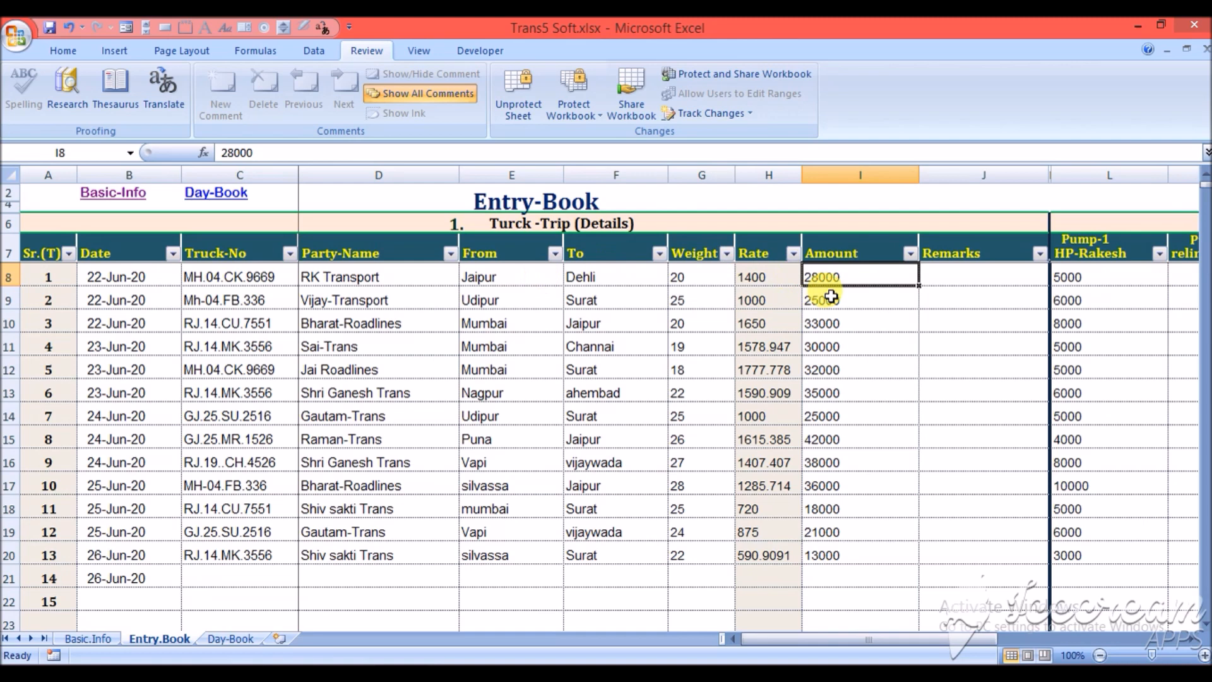
type("30000")
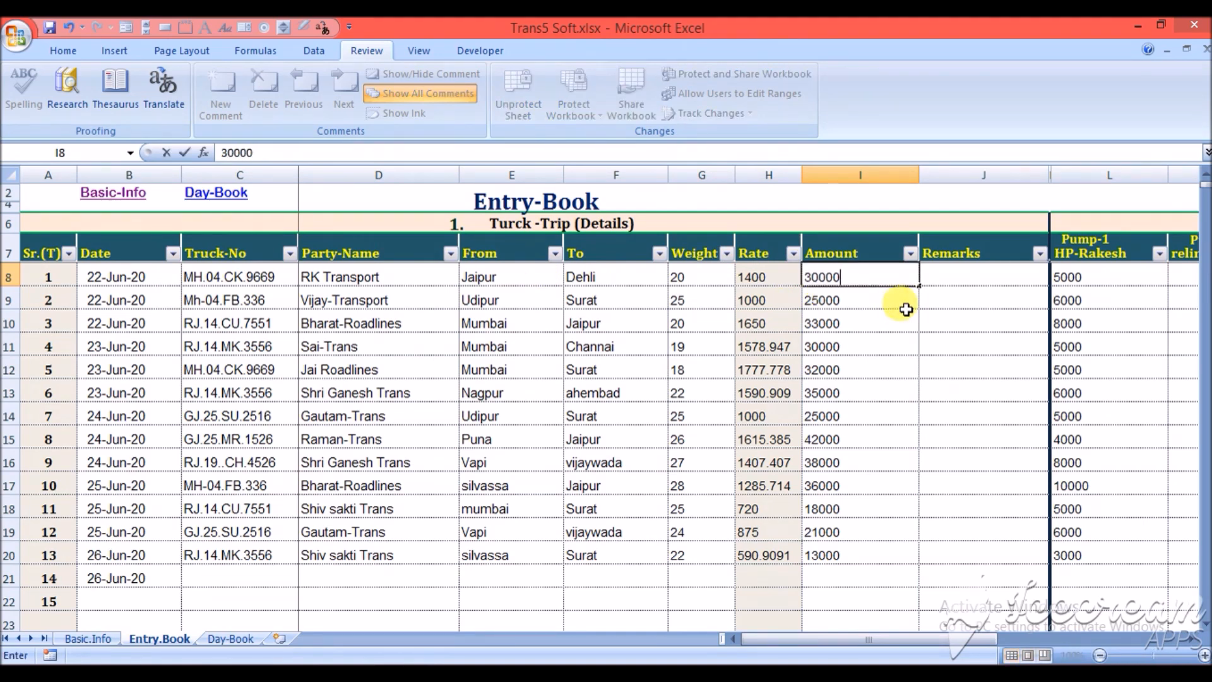
key("Return")
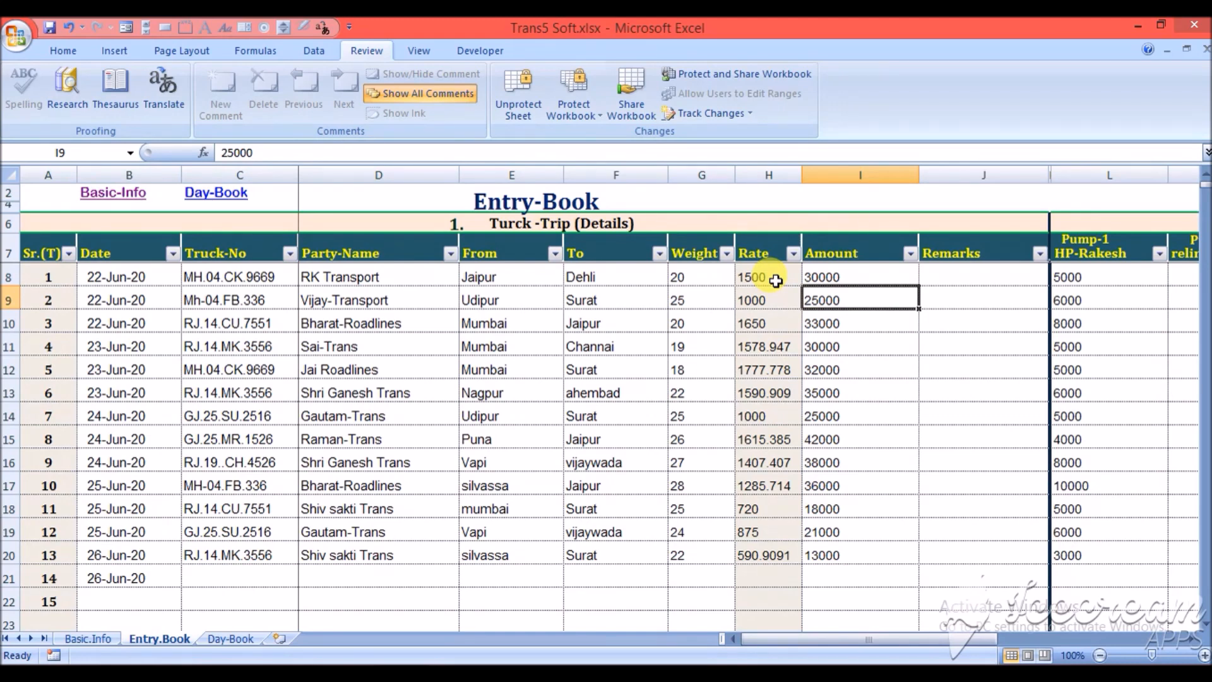
- Review the first trip's entries, from its date, truck and party through weight and amount to the Pump-1 diesel
left_click(846, 272)
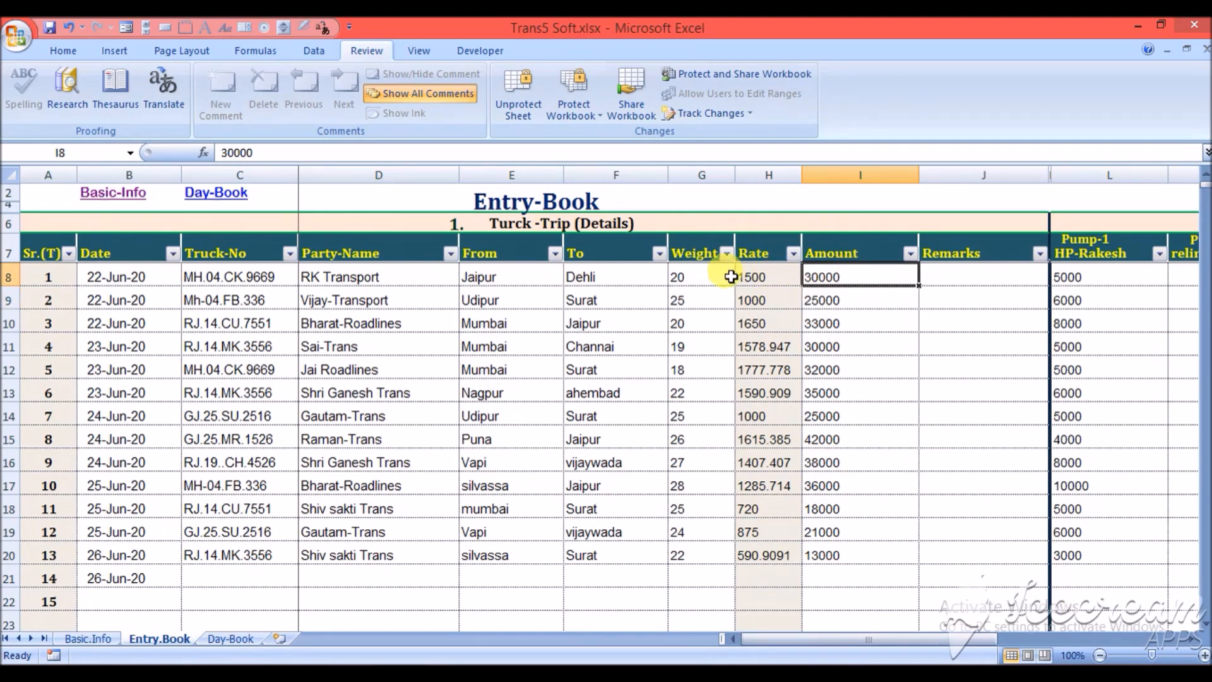
left_click(714, 275)
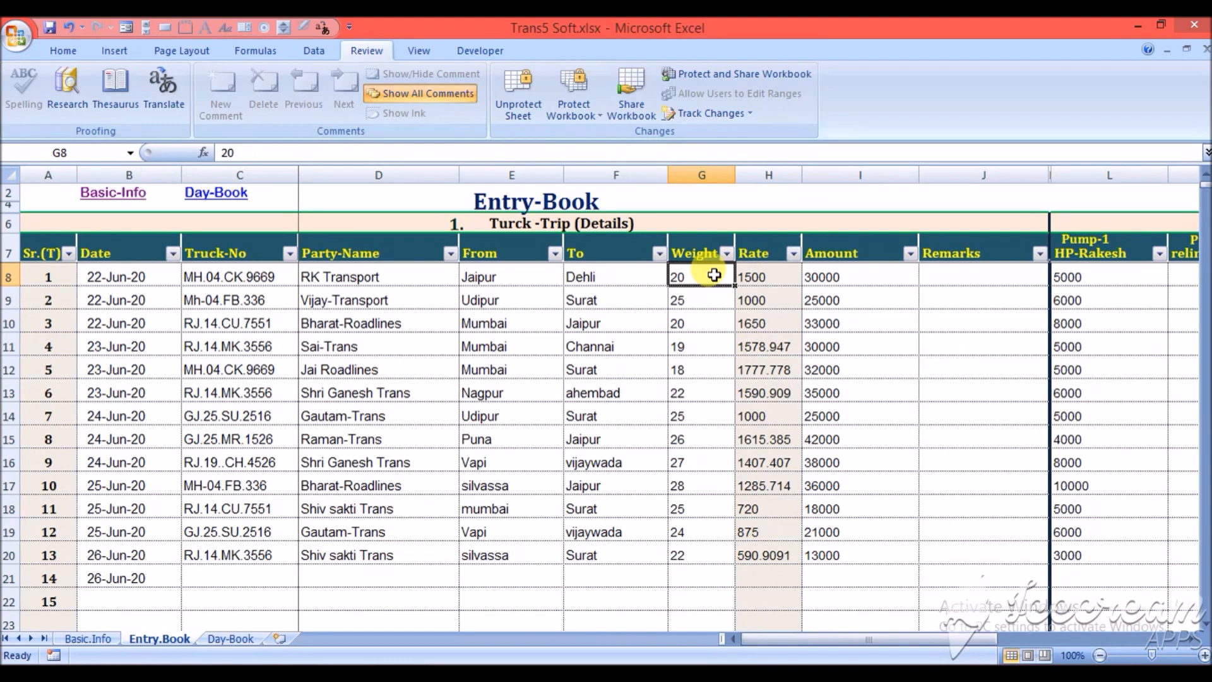
key("Left")
key("Left")
key("Home")
key("Right")
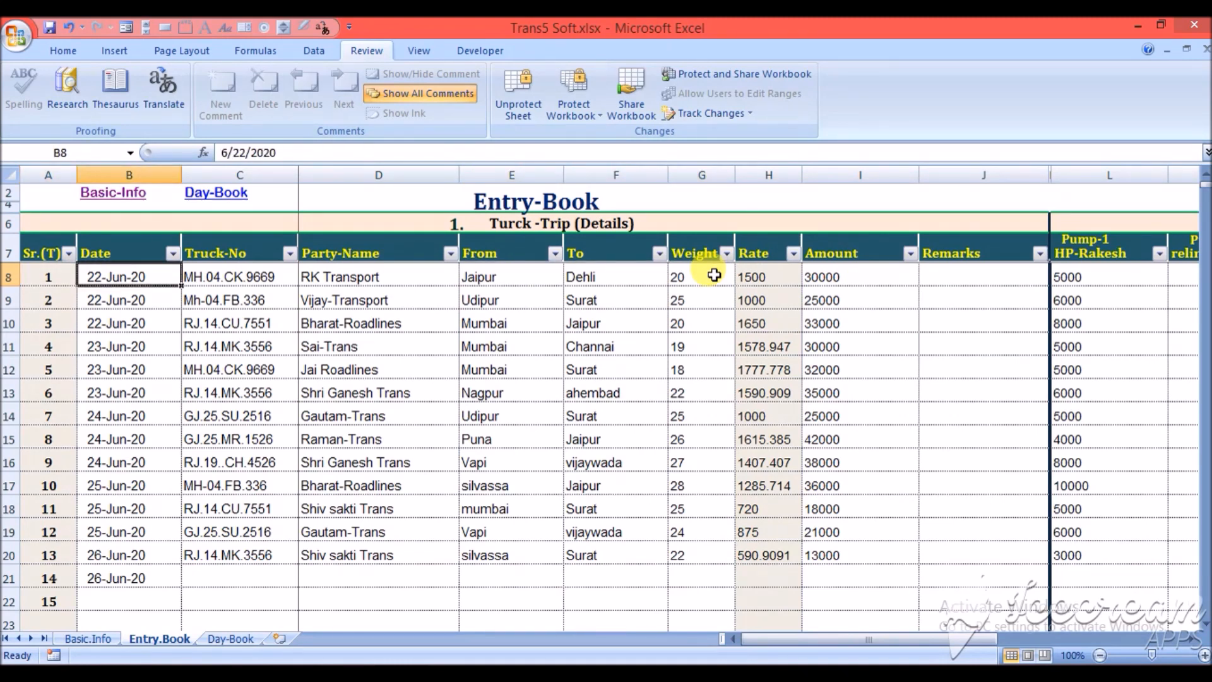
key("Right")
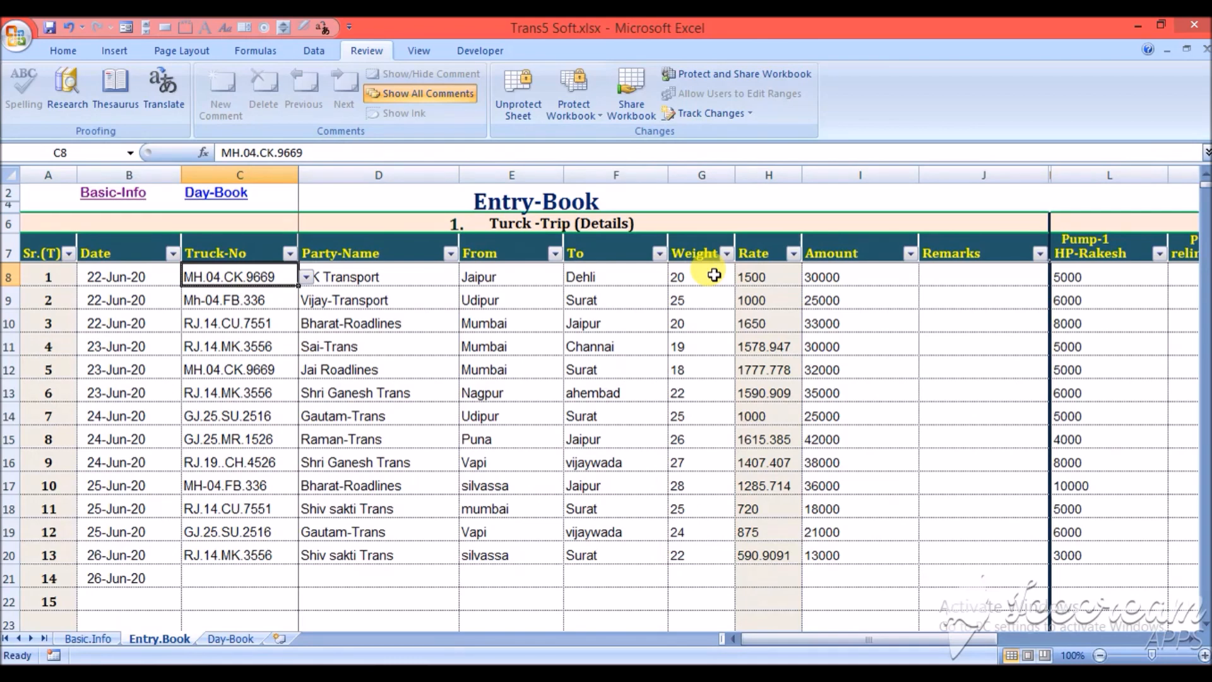
key("Right")
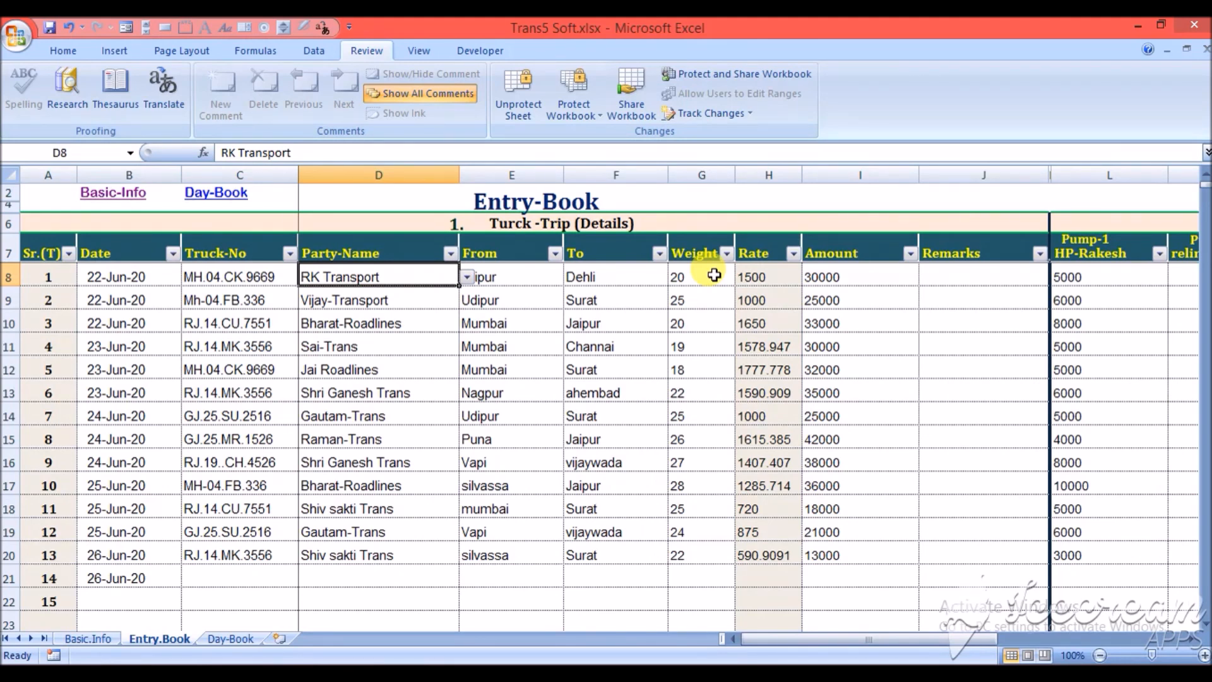
key("Right")
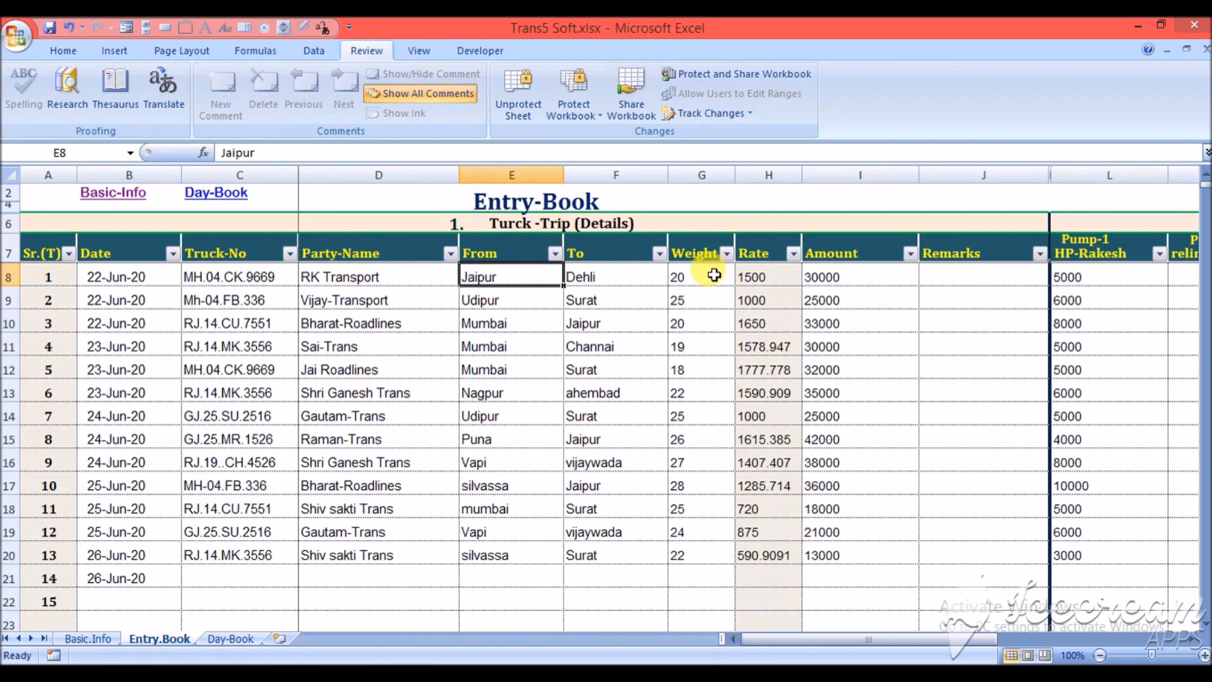
key("Right")
key("Right")
key("Right")
key("Right")
key("Right")
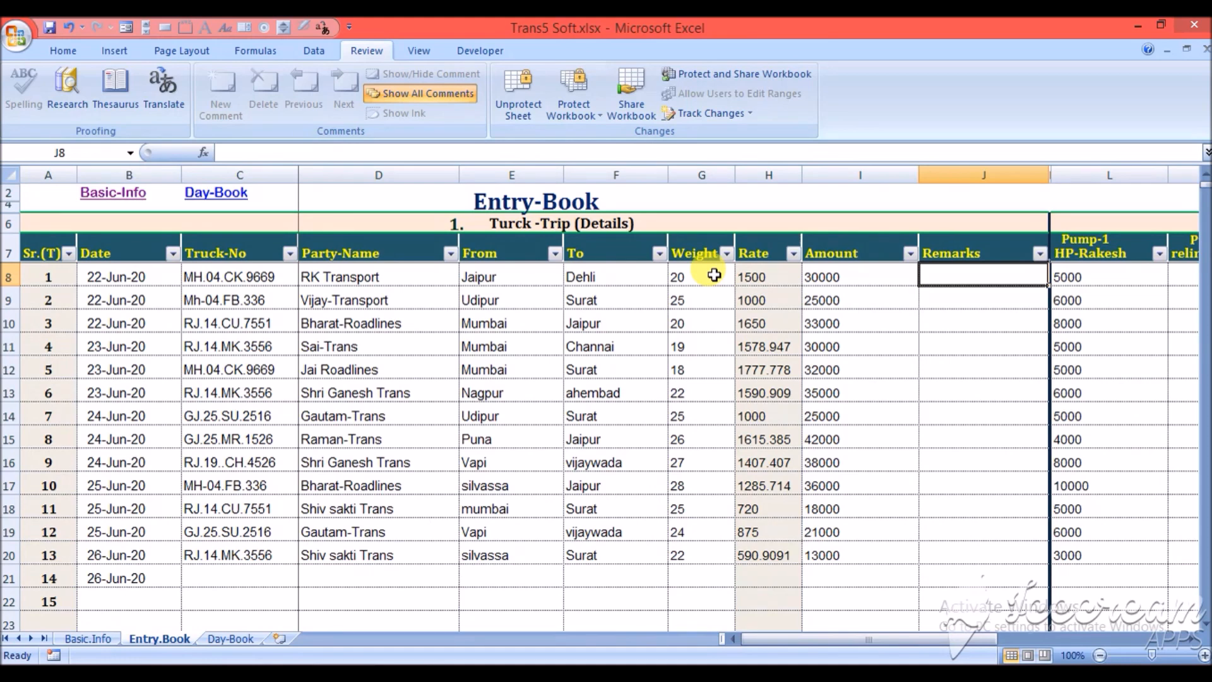
key("Right")
- Set the first trip's Pump-1 diesel amount to 6000 in Diesel-Details
key("Right")
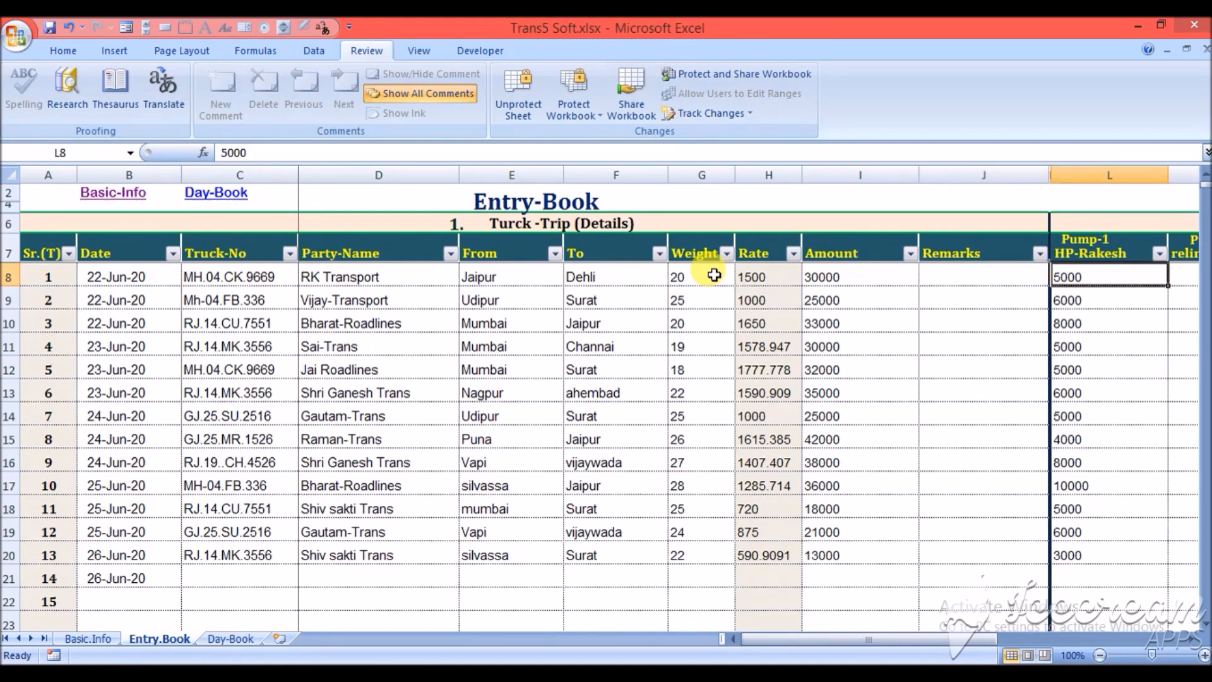
key("Right")
key("Right")
key("Right")
key("Left")
key("Left")
key("Left")
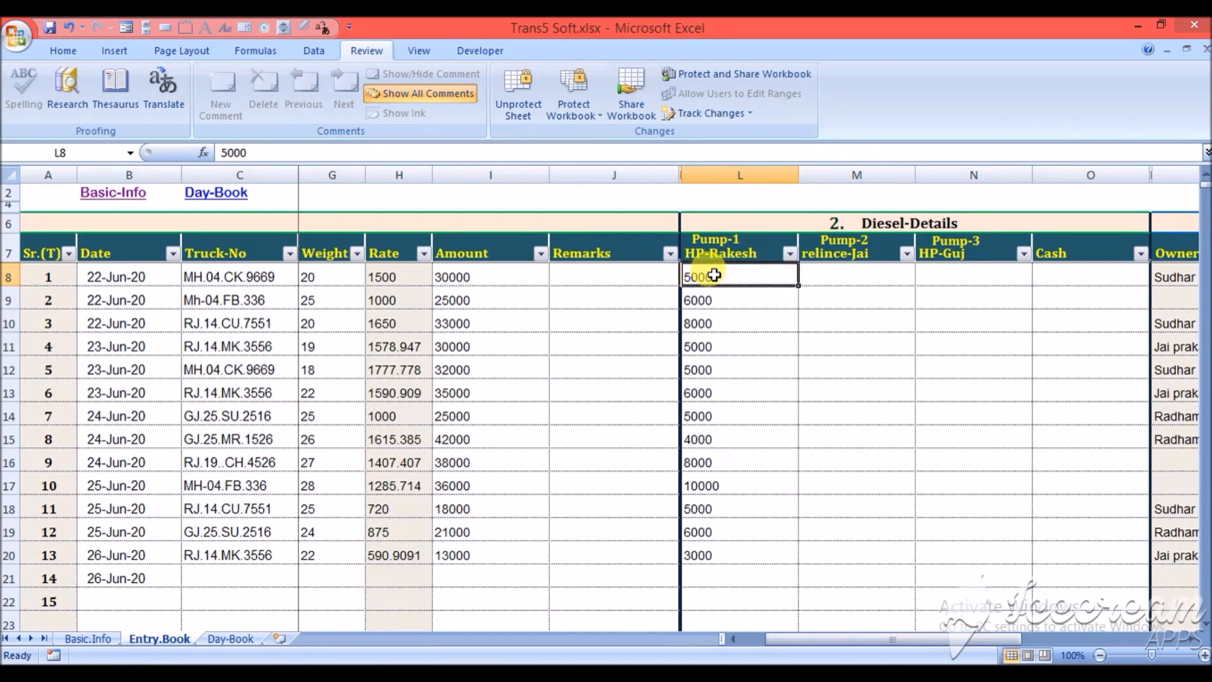
key("Right")
key("Left")
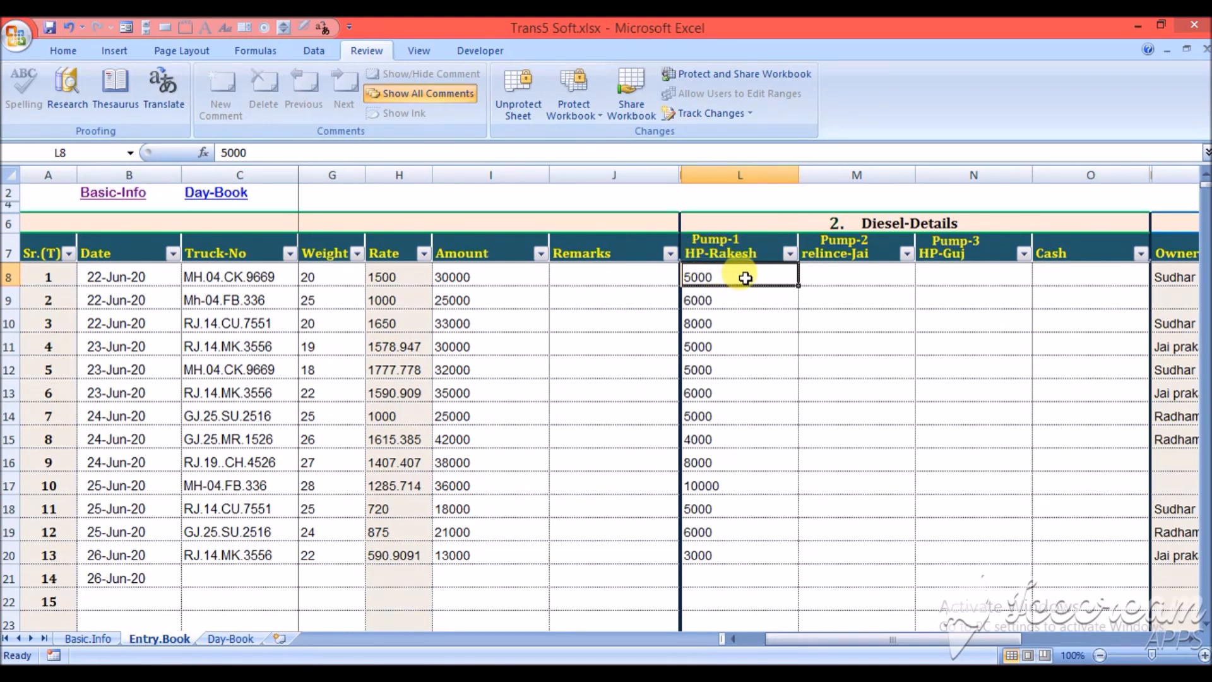
type("6000")
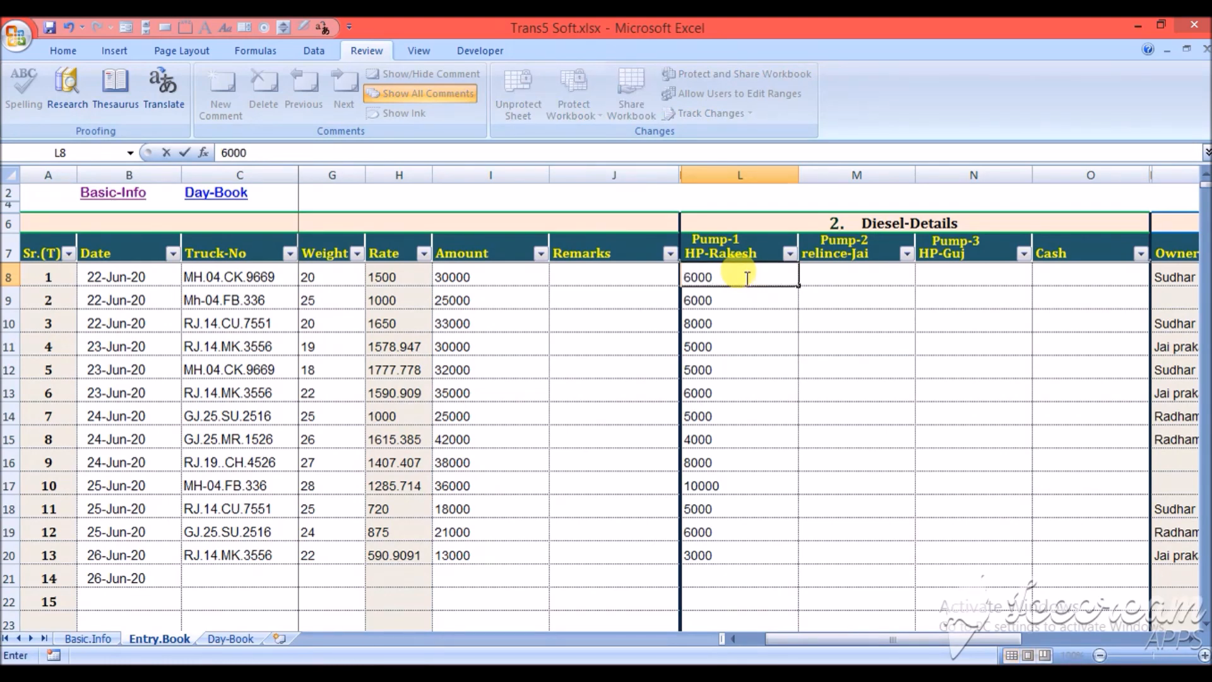
key("Tab")
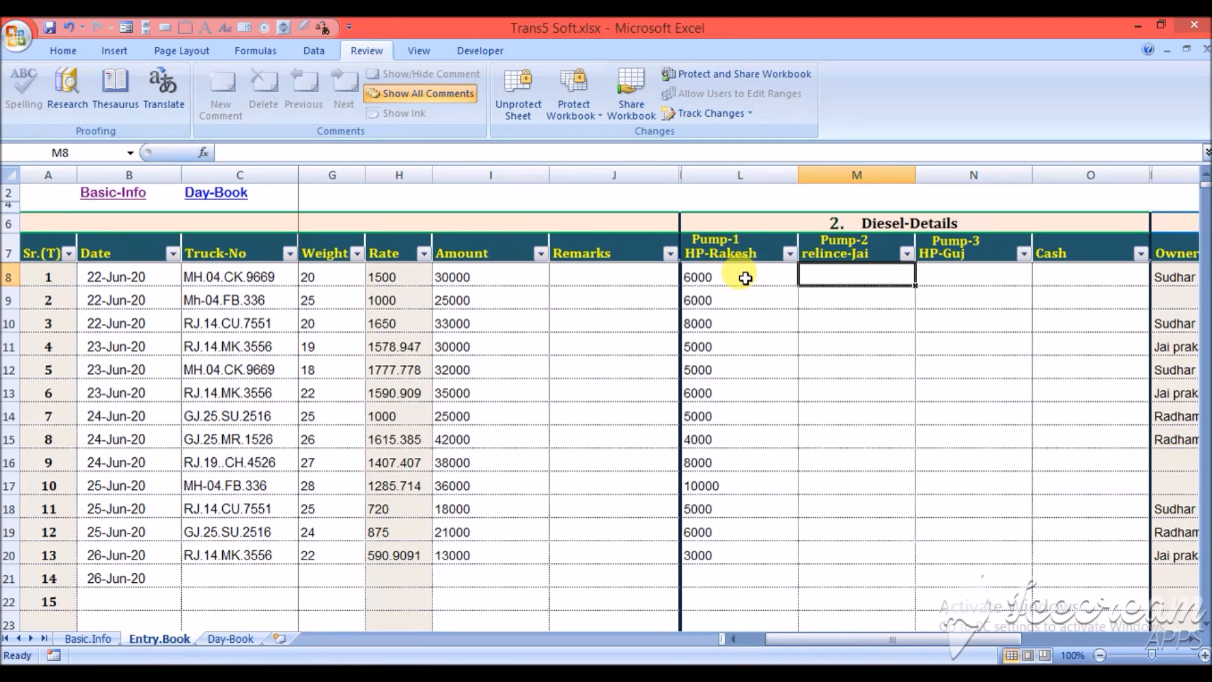
- Try the sum +6000+3000 as the first trip's Pump-1 diesel amount and put 6000 back
left_click(746, 278)
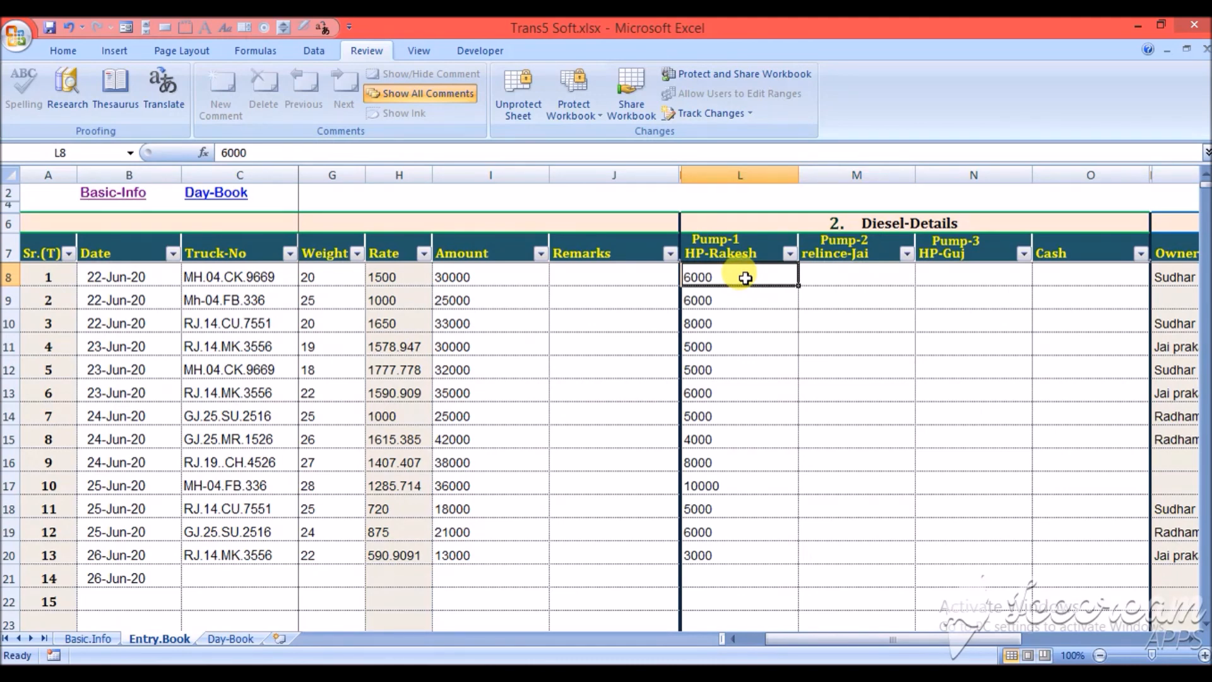
type("+6000")
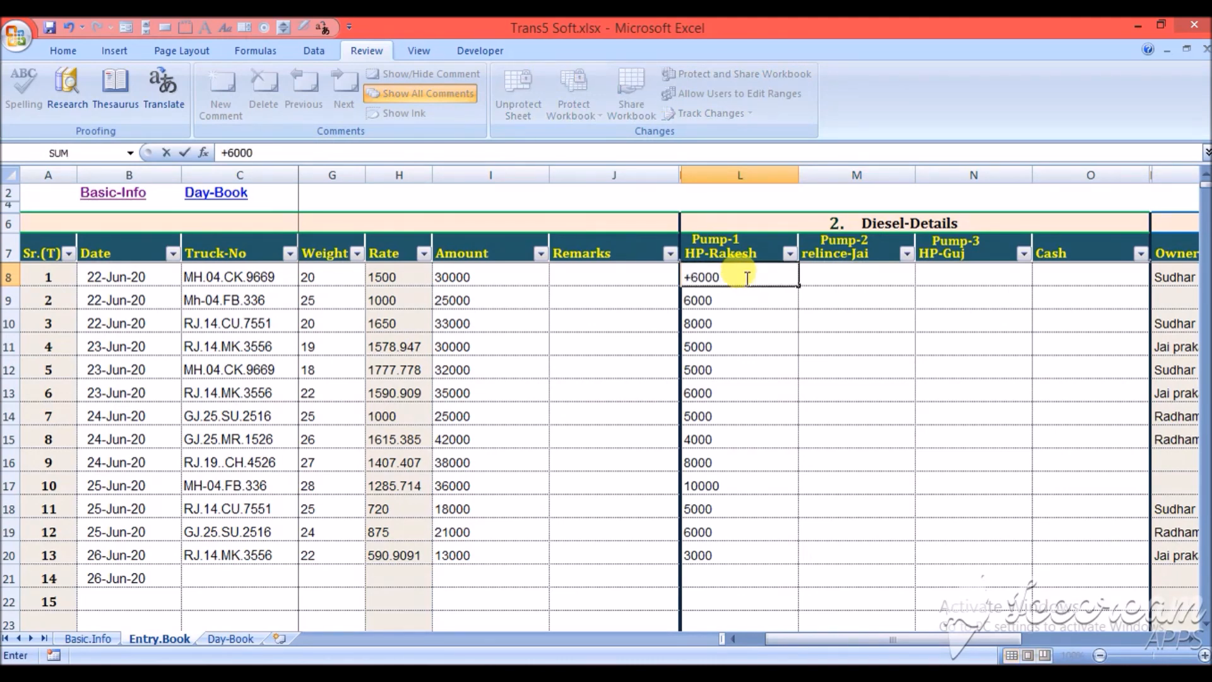
type("+3000")
key("Return")
left_click(746, 278)
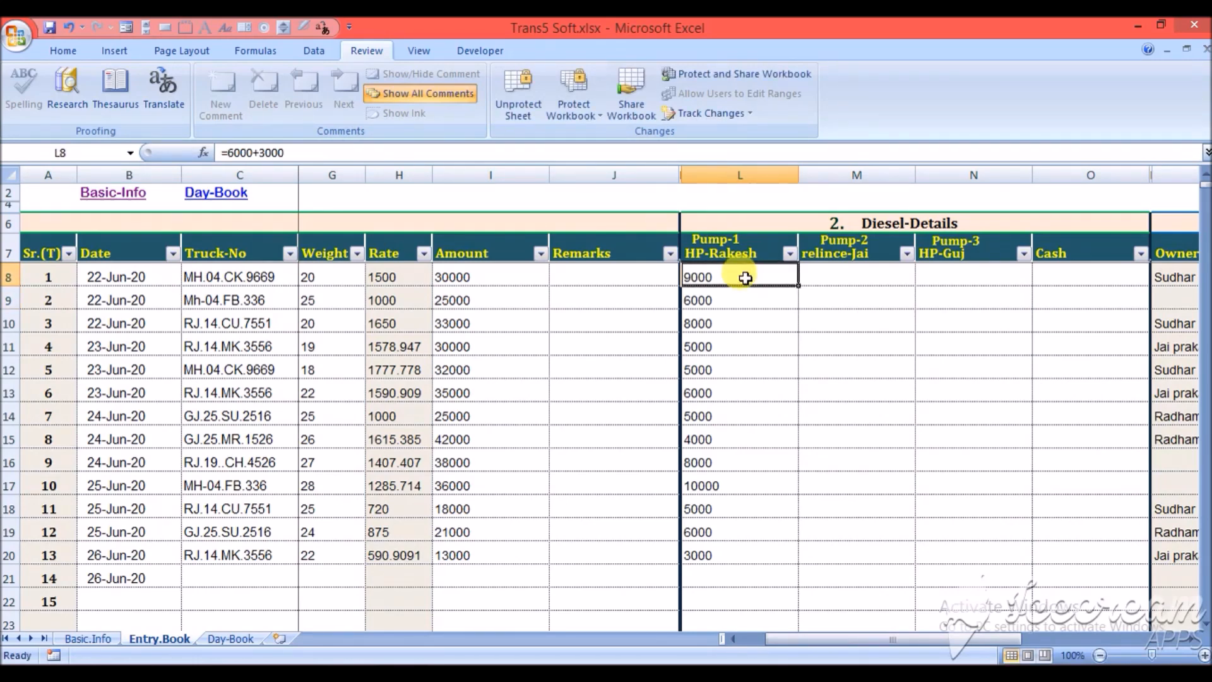
type("6000")
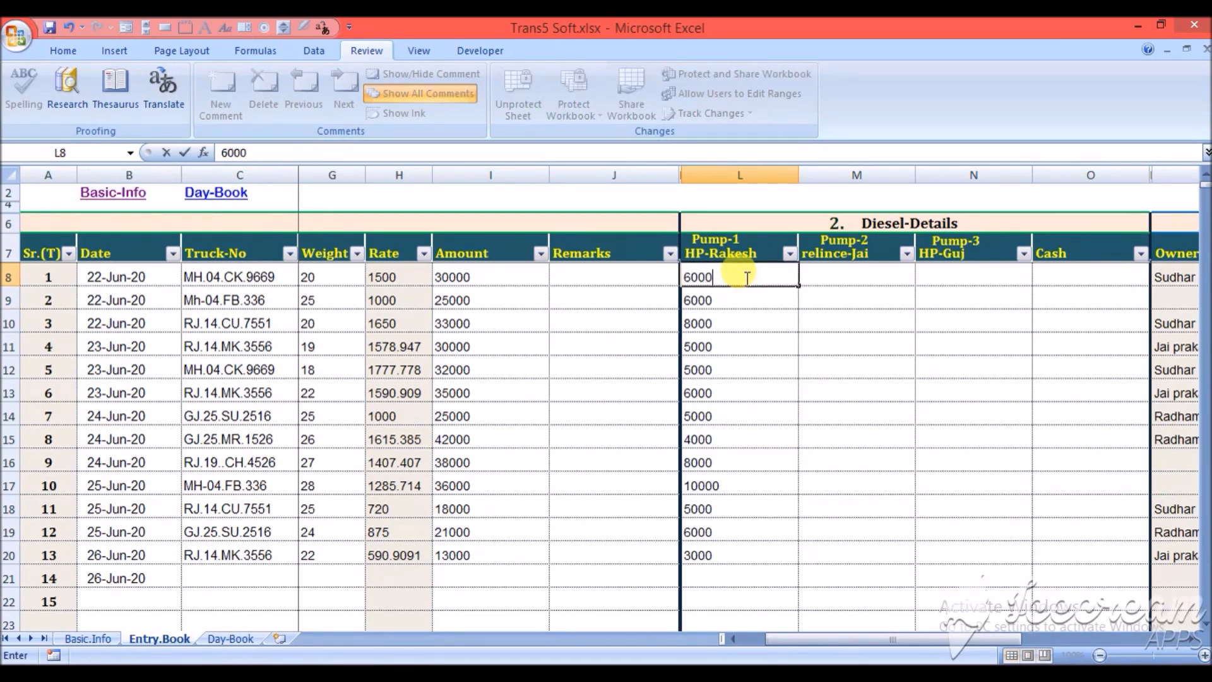
key("ctrl+Return")
- Set the first trip's Pump-2 diesel amount to 3000
left_click(833, 278)
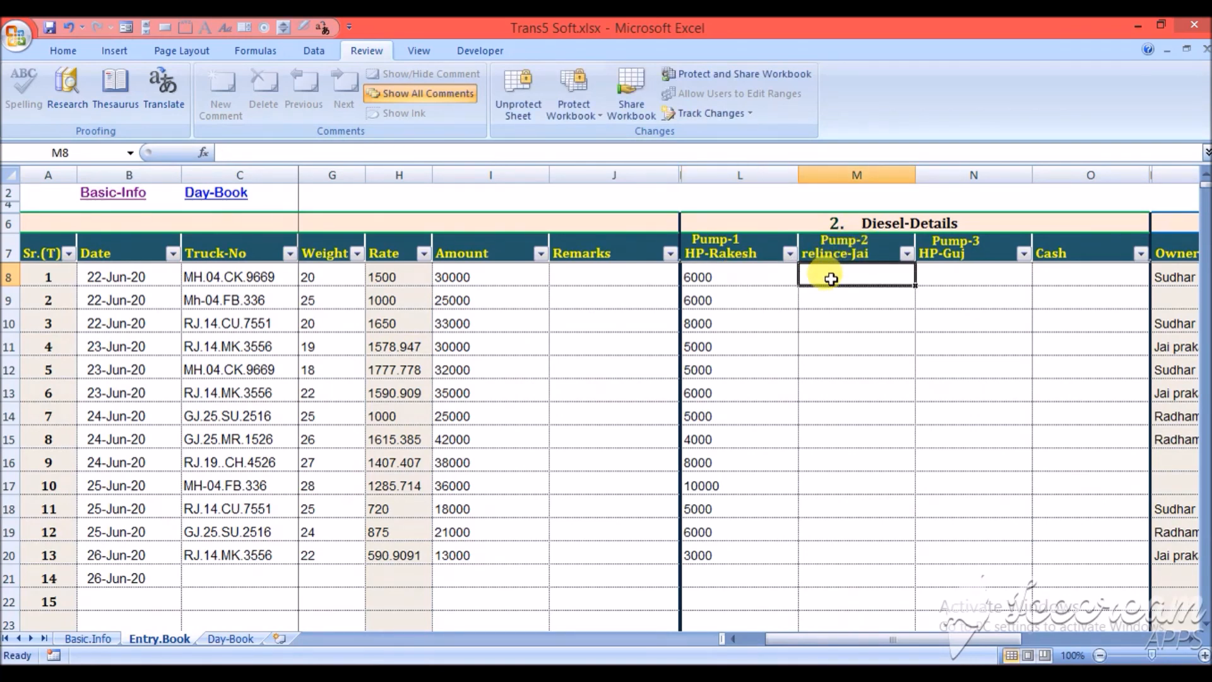
type("3000")
key("Tab")
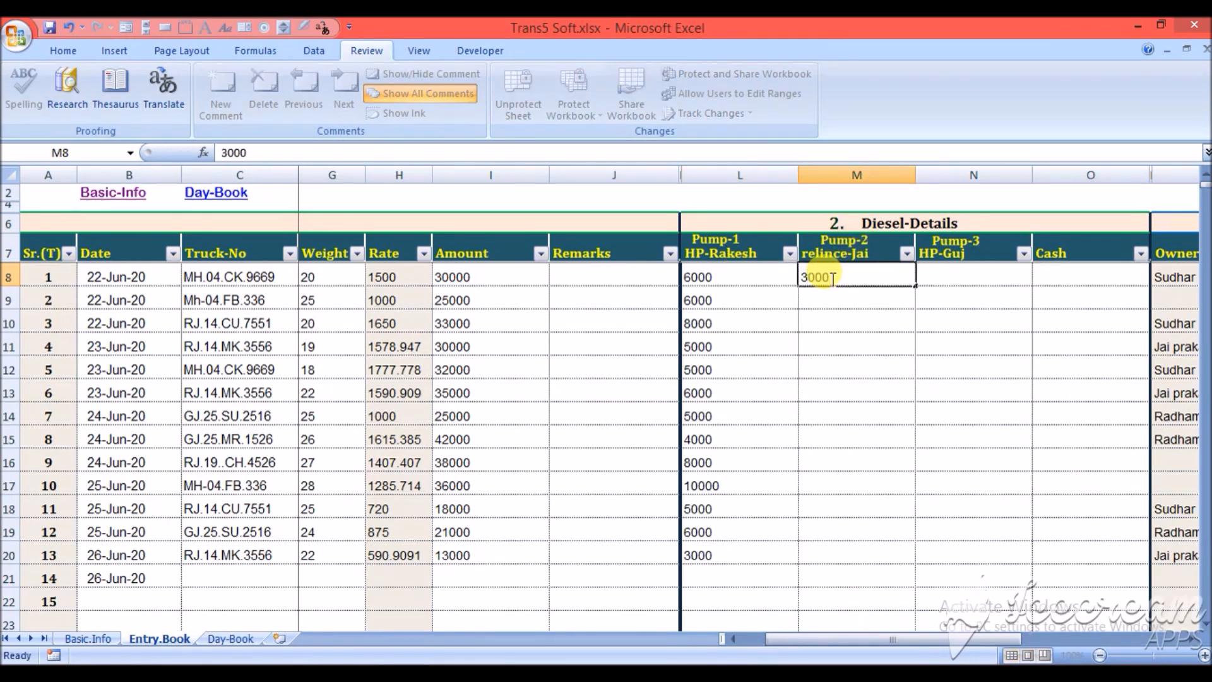
key("Left")
key("Left")
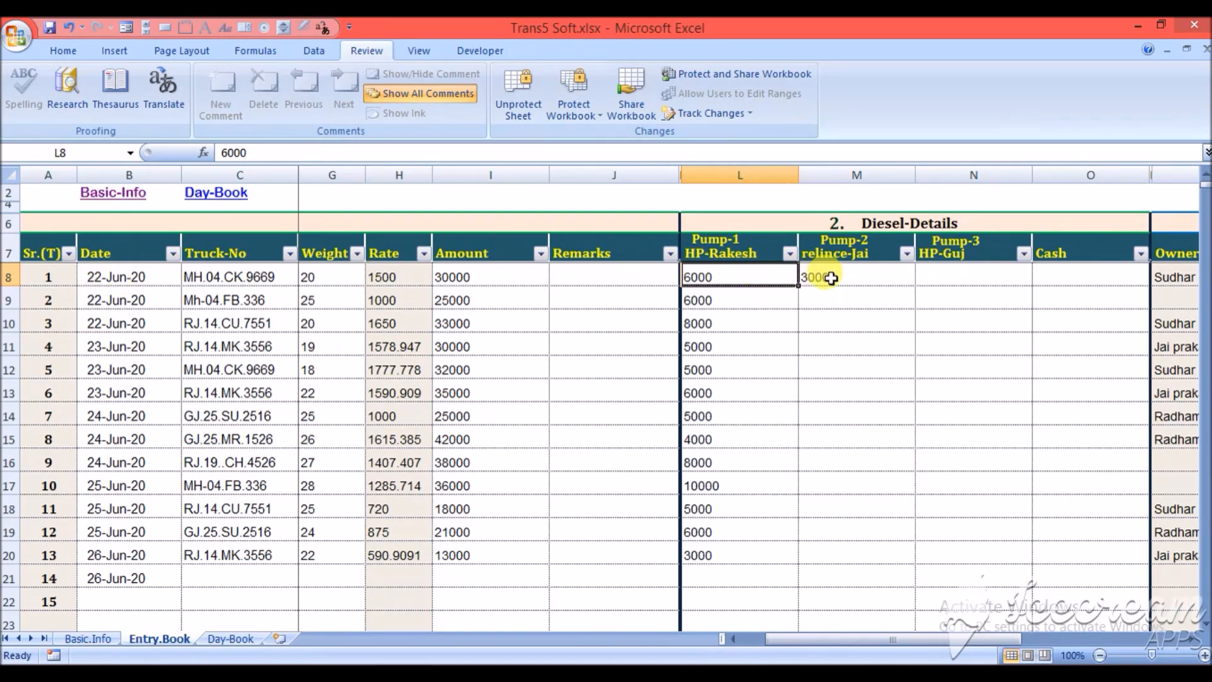
- Examine the owner names and trip amounts in the Payment-Creditors (Truck-Owner) section
key("Right")
key("Right")
key("Right")
key("Right")
key("Right")
key("Right")
key("Right")
key("Right")
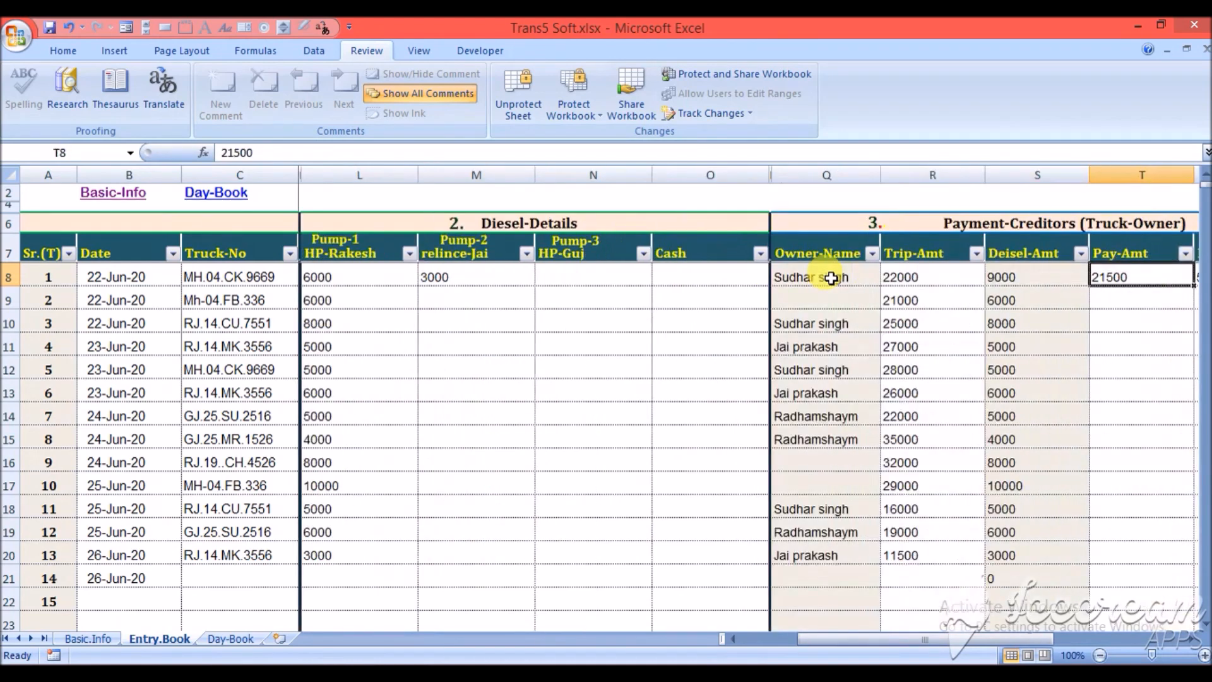
key("Right")
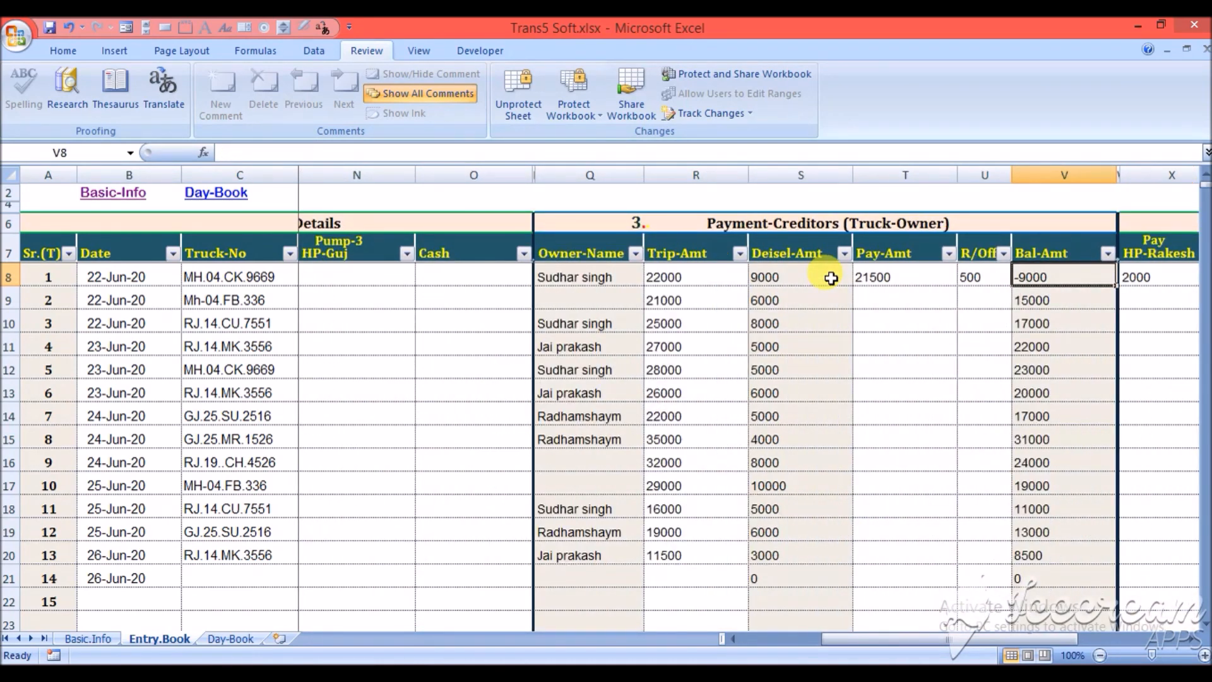
key("Left")
key("Left")
key("Left")
key("Left")
key("Left")
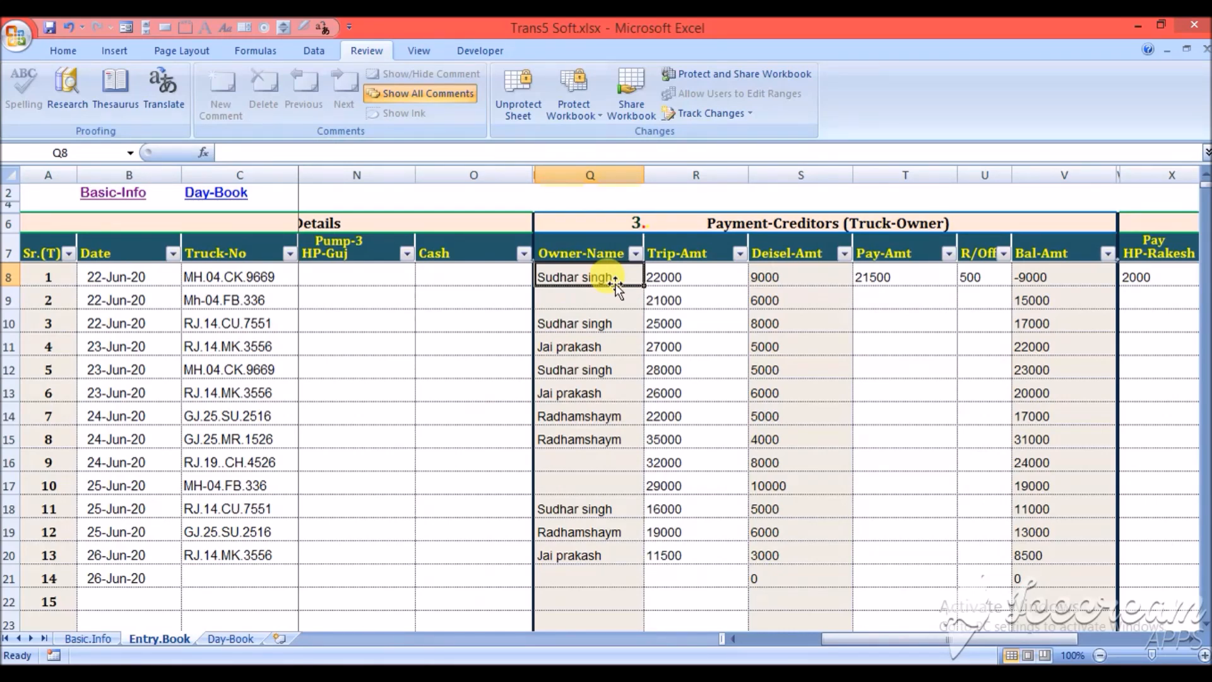
left_click(593, 278, "ctrl")
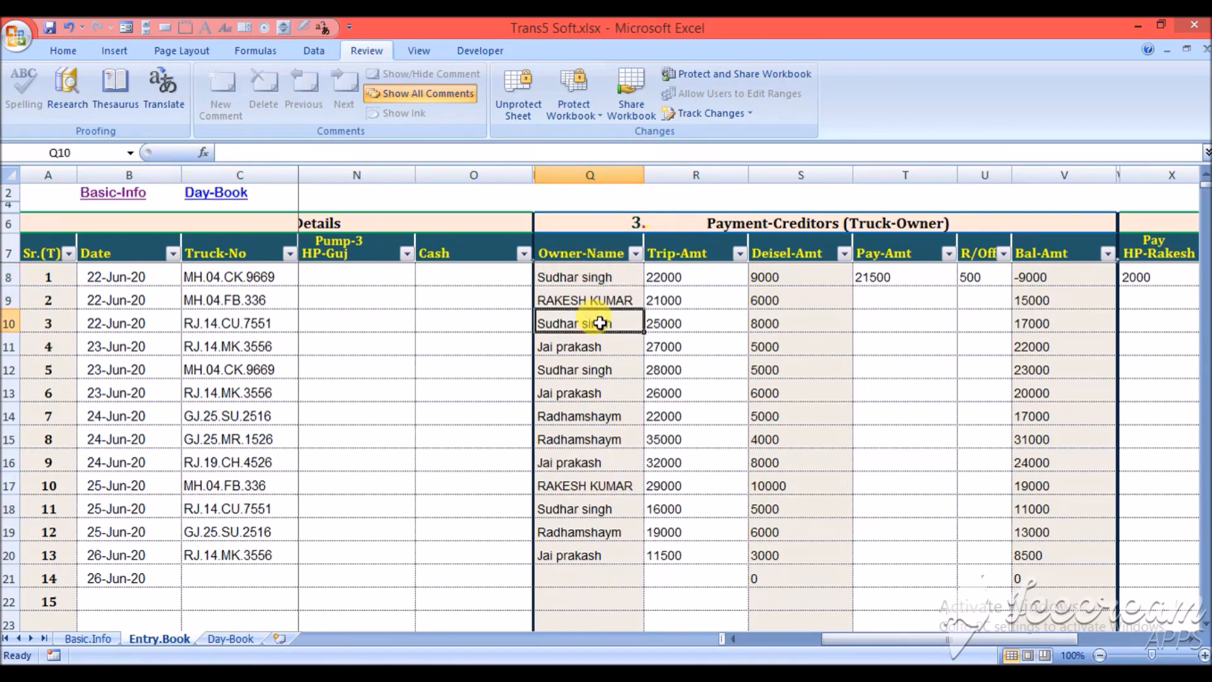
key("Right")
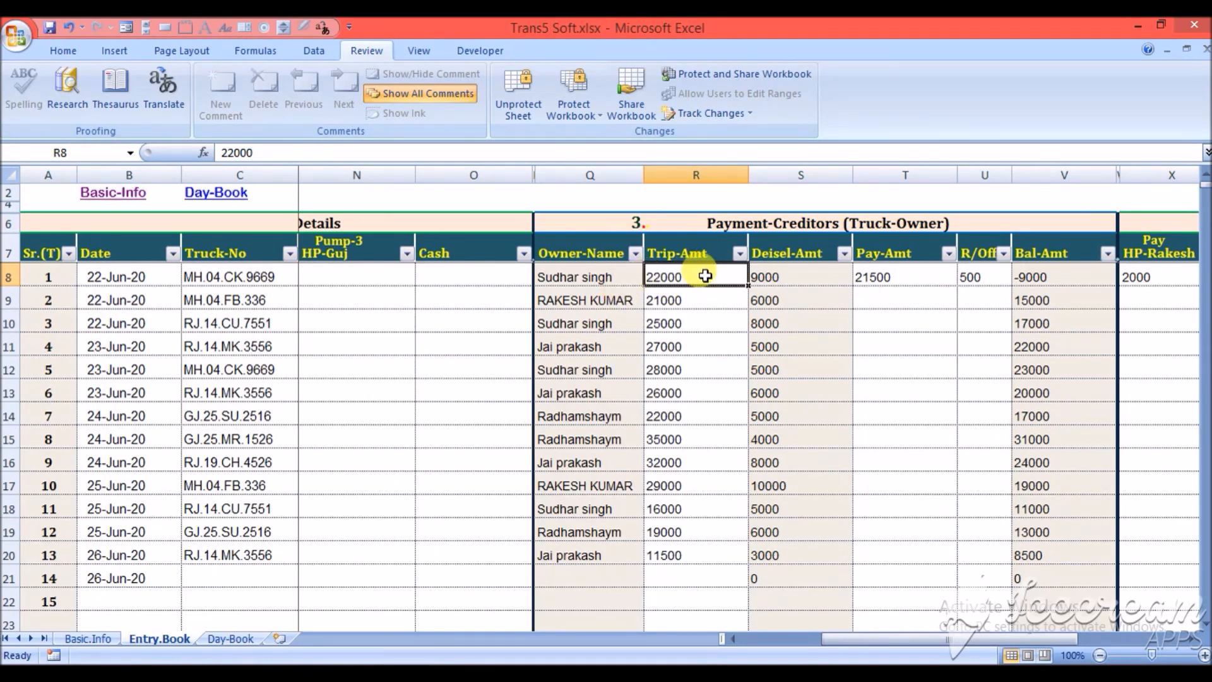
- Compare the first trip's diesel, pay, round-off and balance amounts in the truck-owner payment section
left_click(765, 273)
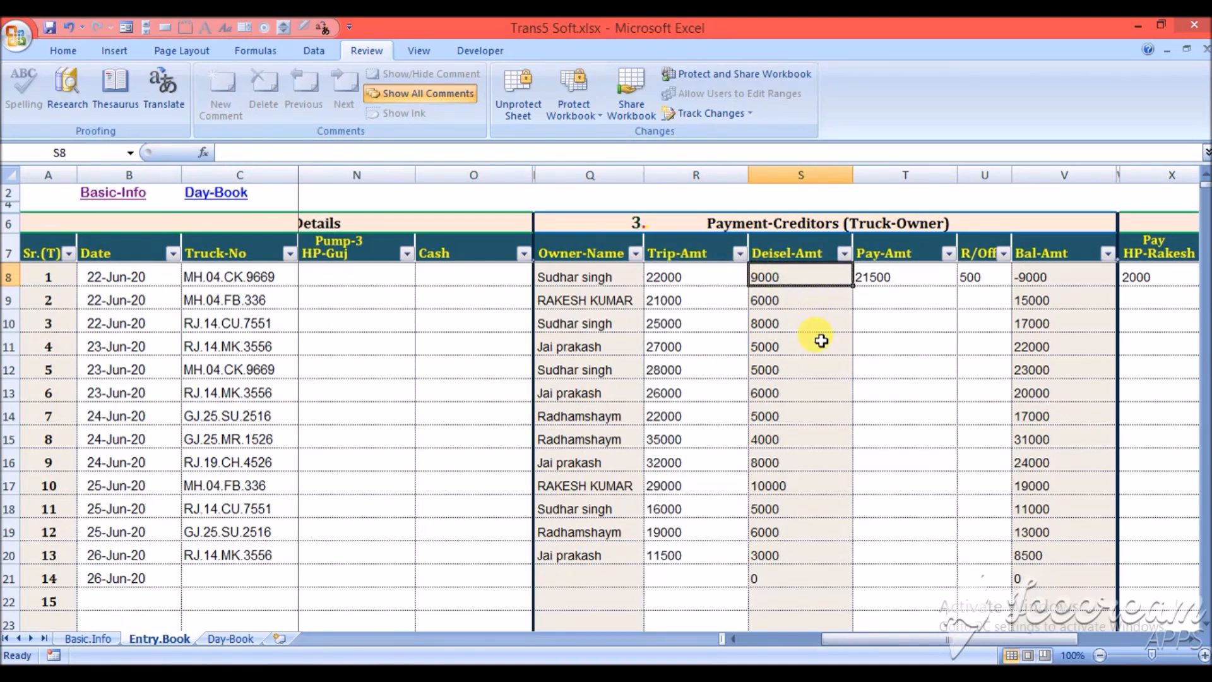
left_click(912, 276)
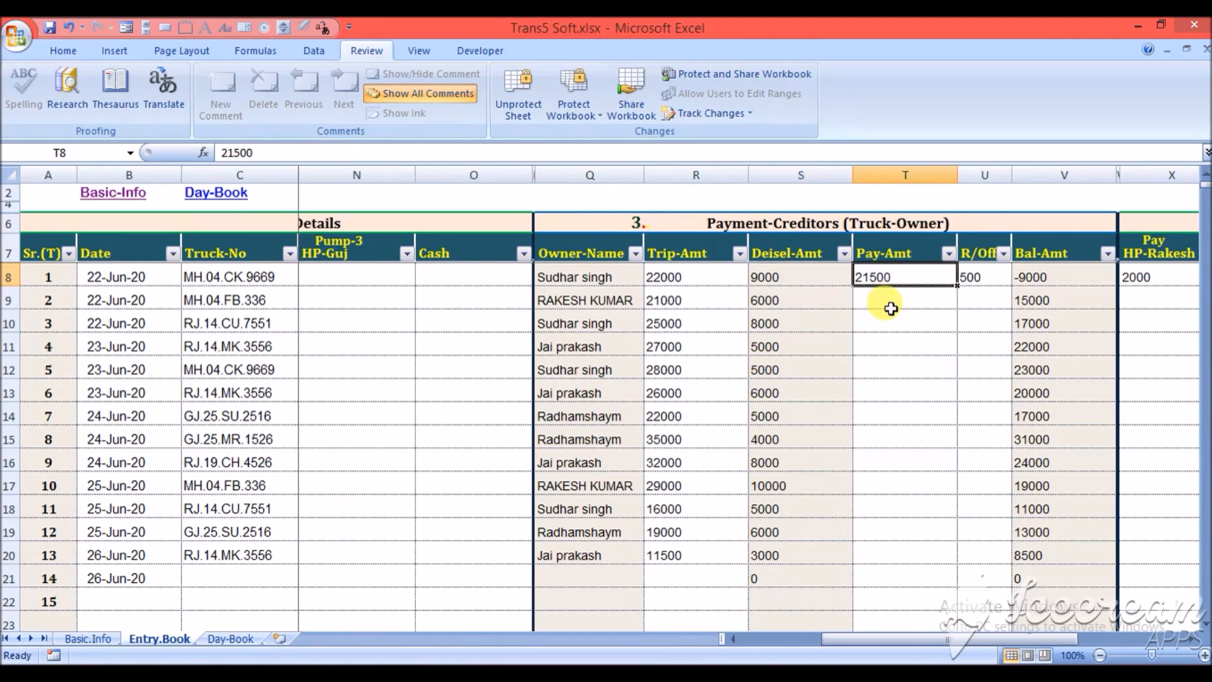
key("Right")
key("Right")
key("Left")
key("Right")
key("Left")
key("Left")
key("Left")
key("Right")
key("Right")
key("Left")
key("Right")
key("Right")
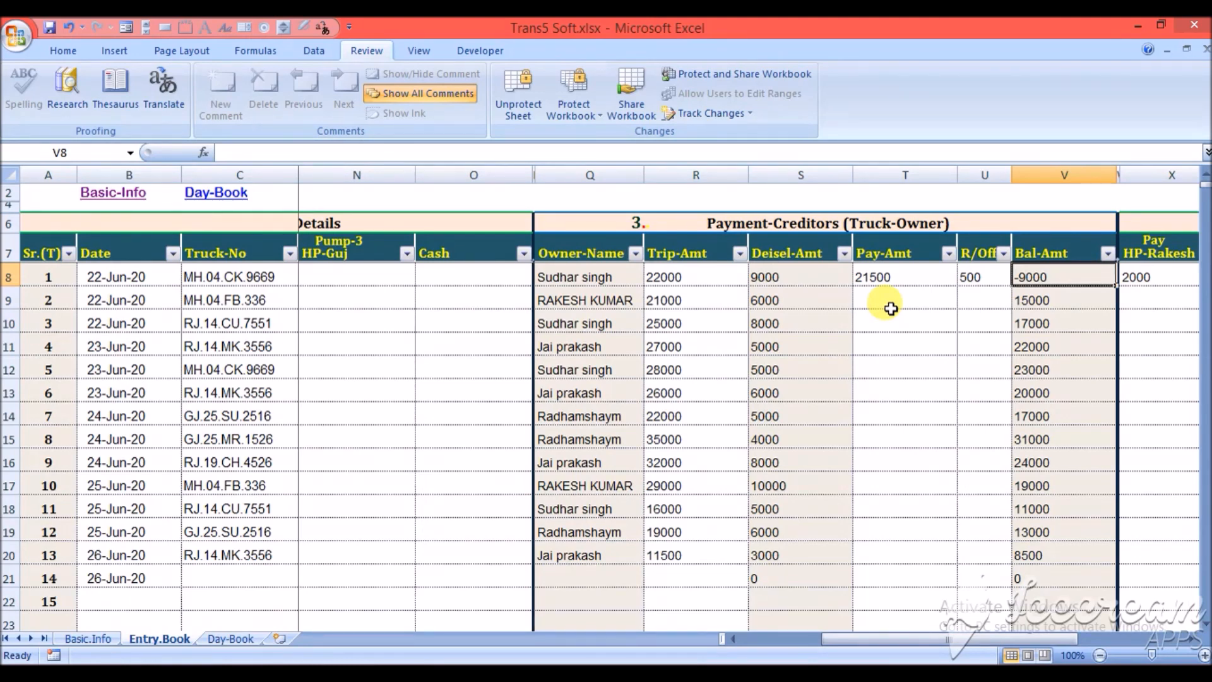
- Replace the first trip's Pay-Amt to the truck owner with 12000
left_click(912, 276)
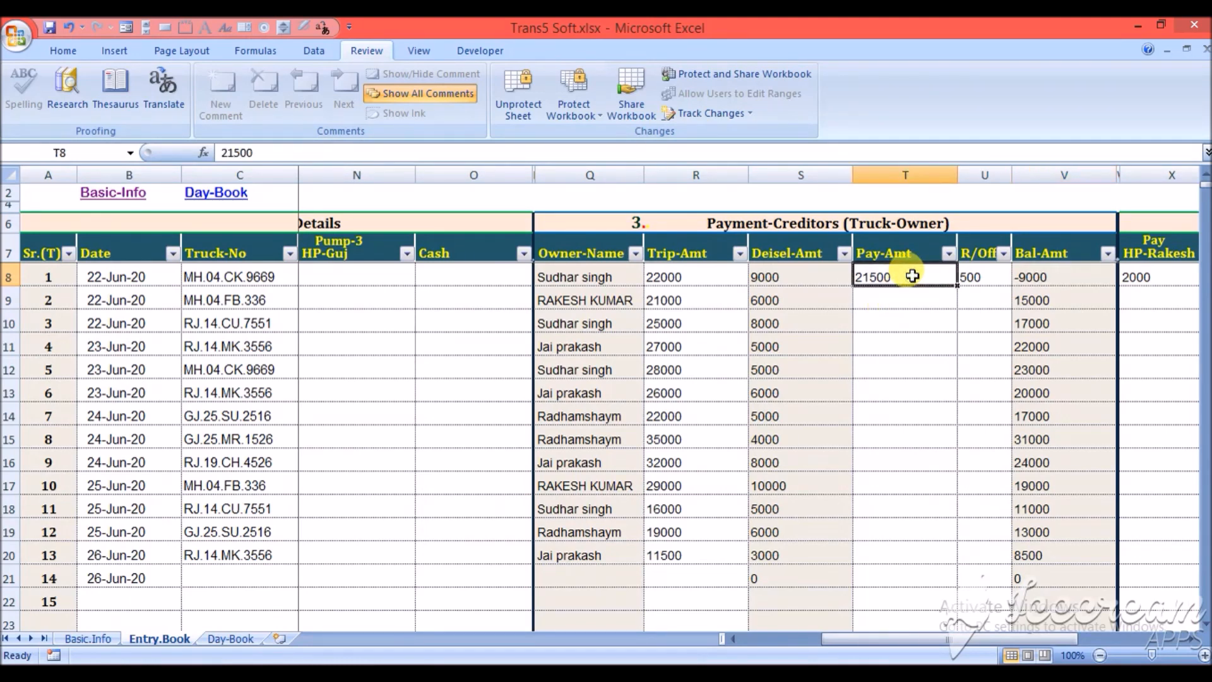
key("Delete")
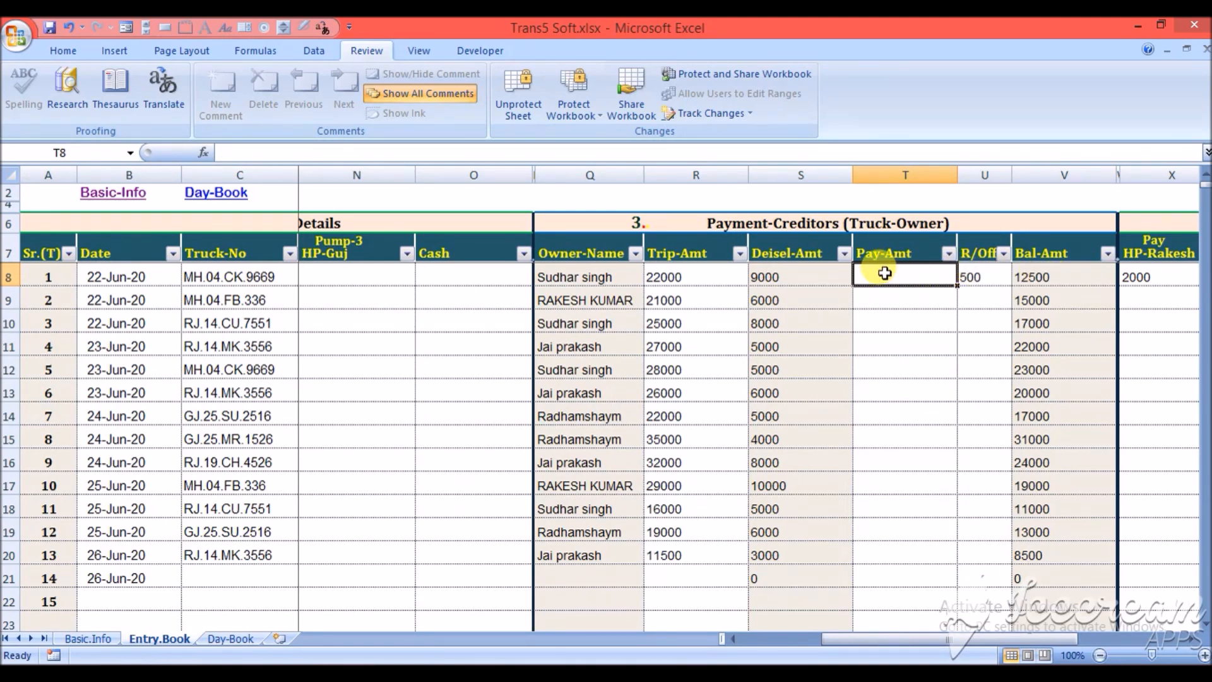
type("12000")
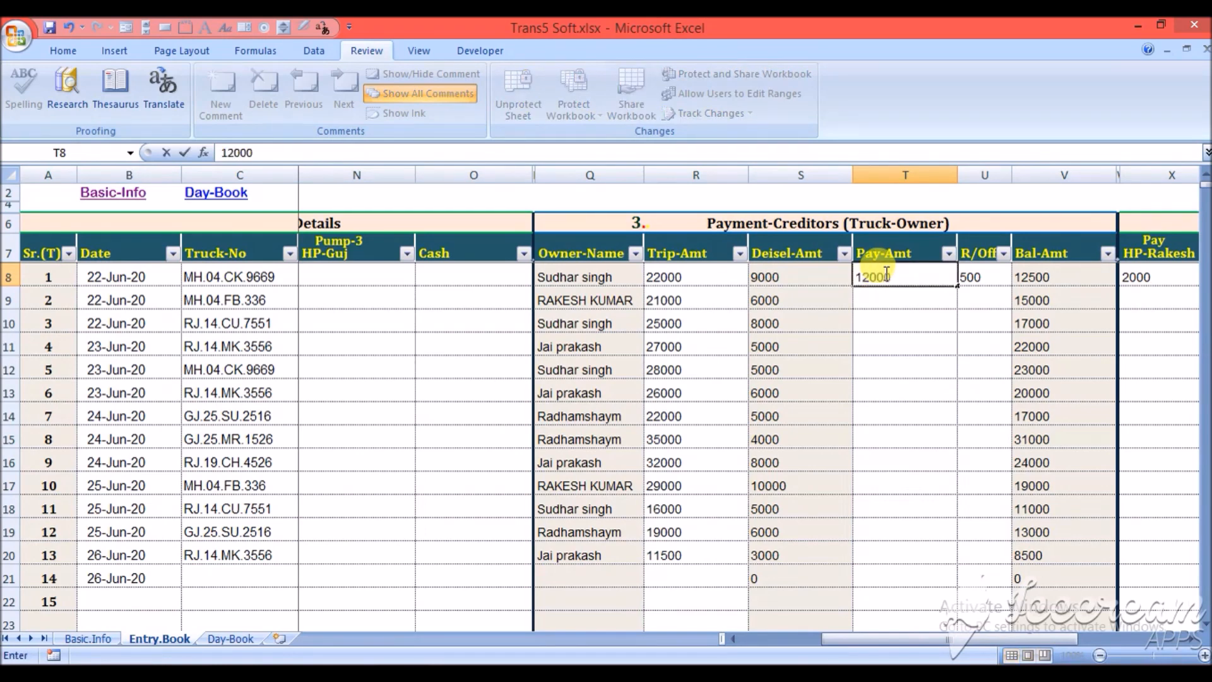
key("Tab")
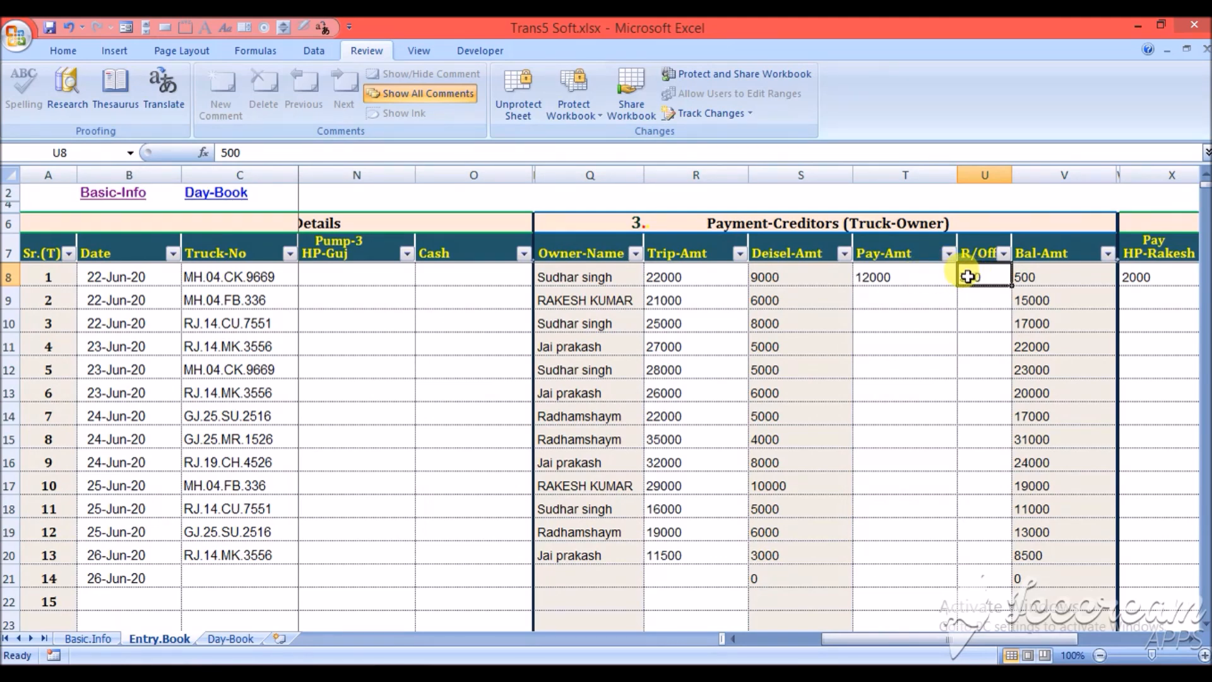
- Set the first trip's R/Off to 1000 and check its balance amount
type("1000")
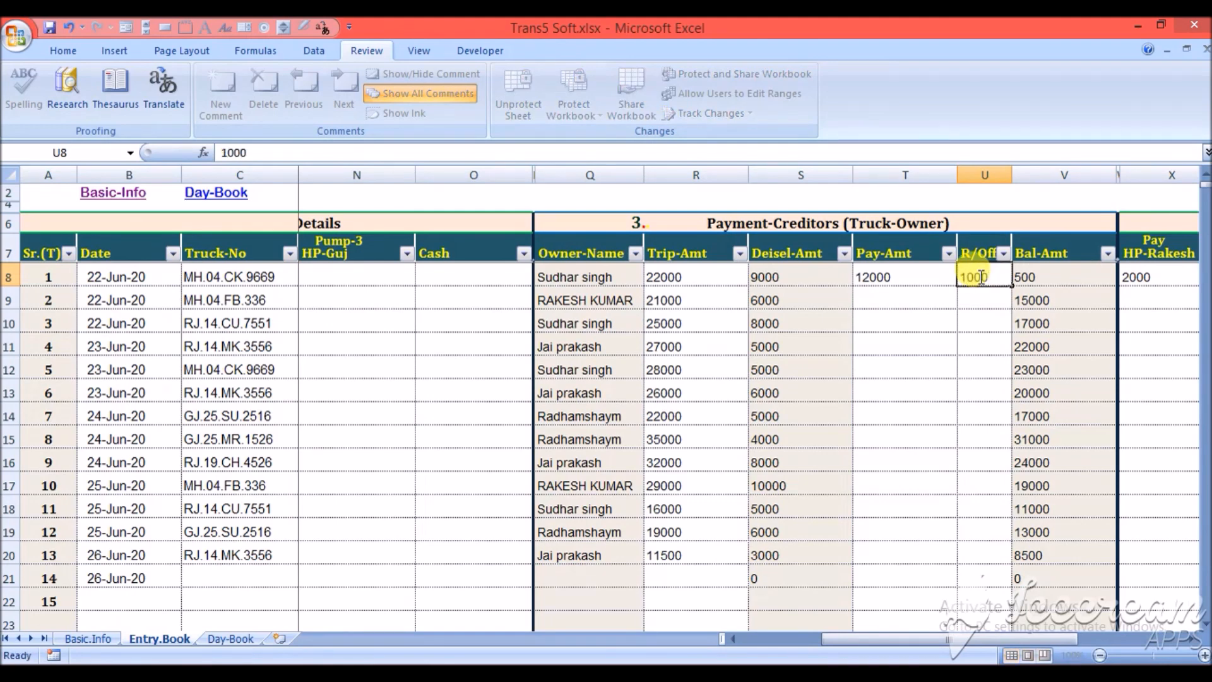
key("Tab")
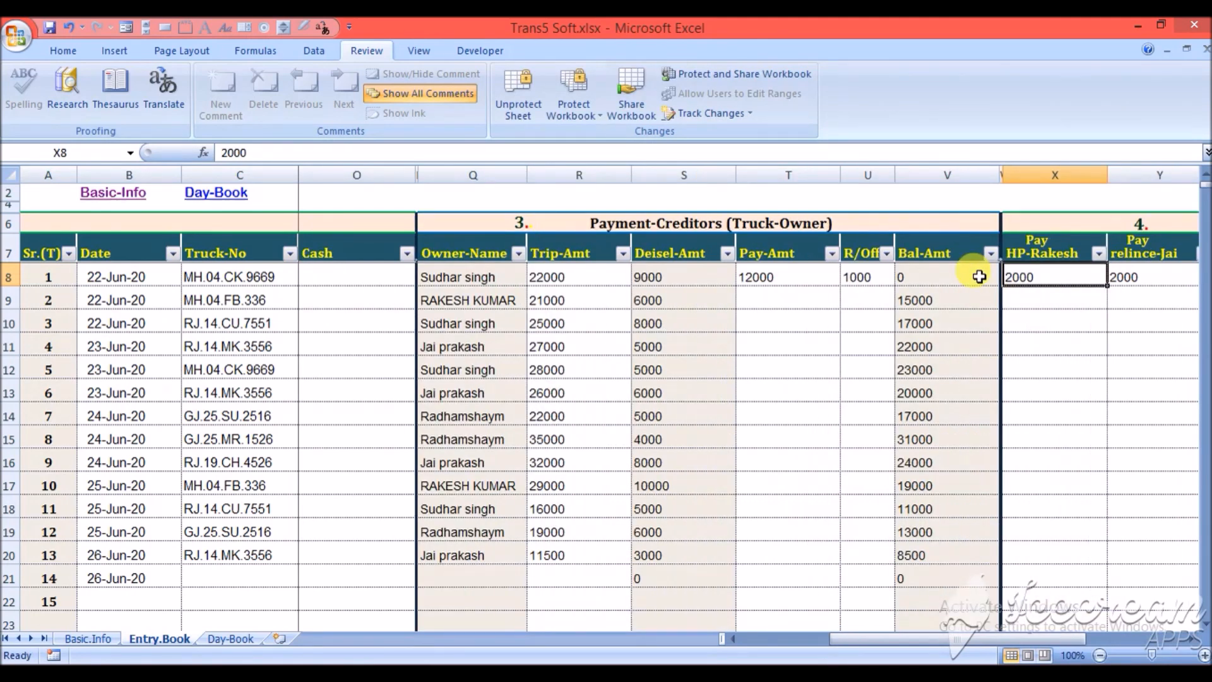
left_click(946, 277)
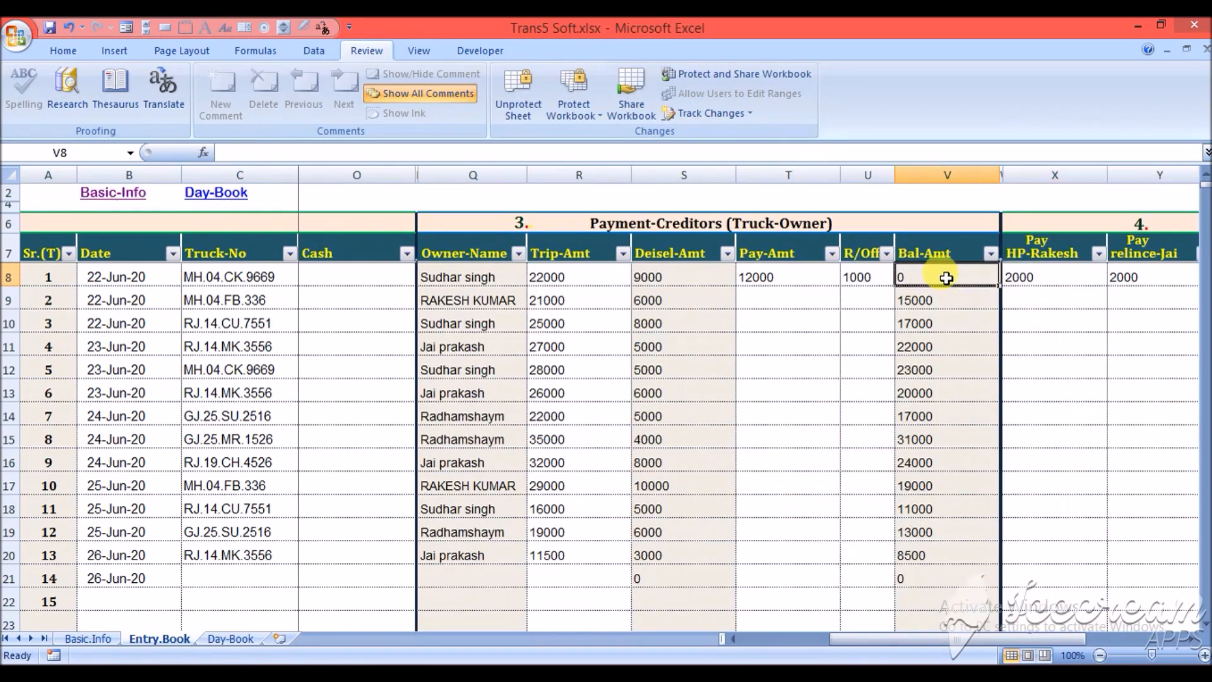
- Clear the first trip's R/Off amount
key("Left")
key("Delete")
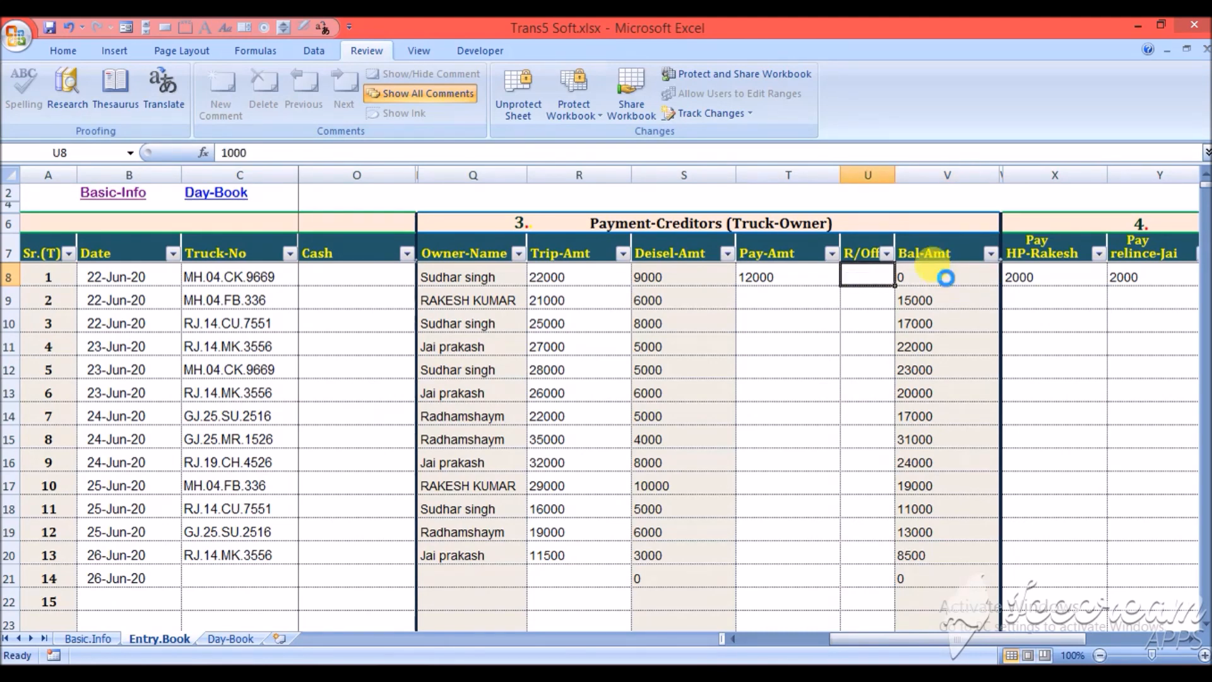
- Set the first trip's Pay-Amt to the truck owner to 13000 and check its balance amount
key("Left")
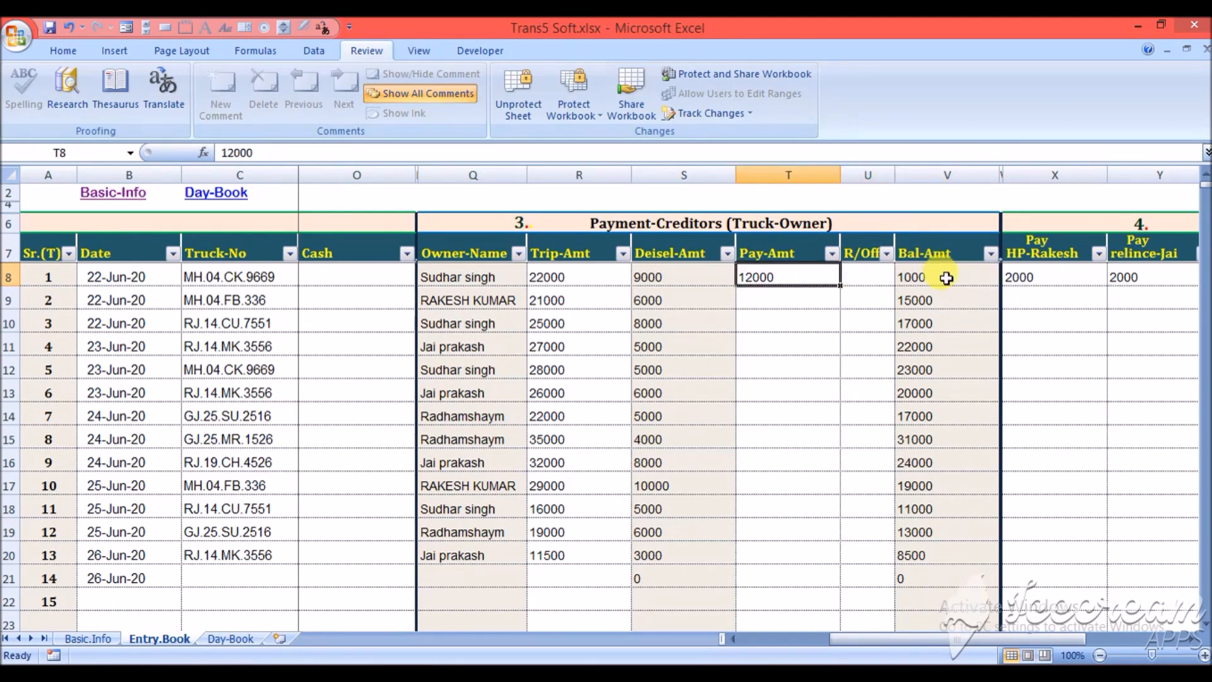
type("13000")
key("Right")
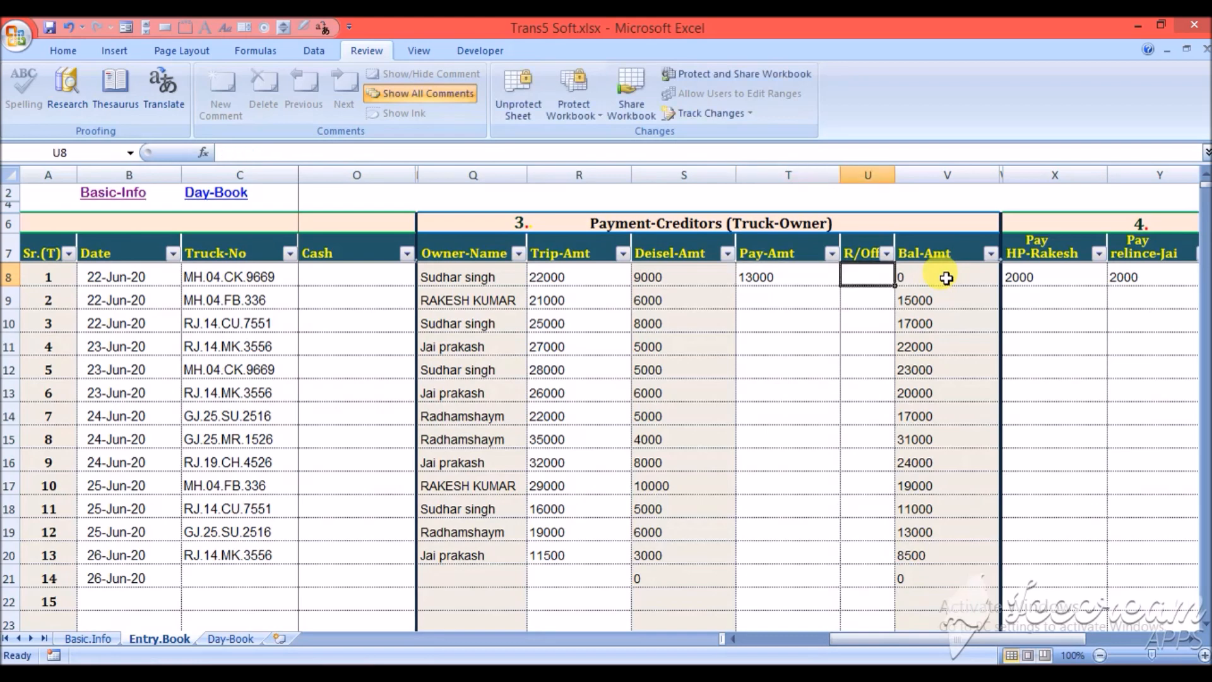
key("Right")
key("Left")
key("Right")
key("Left")
key("Right")
key("Right")
key("Left")
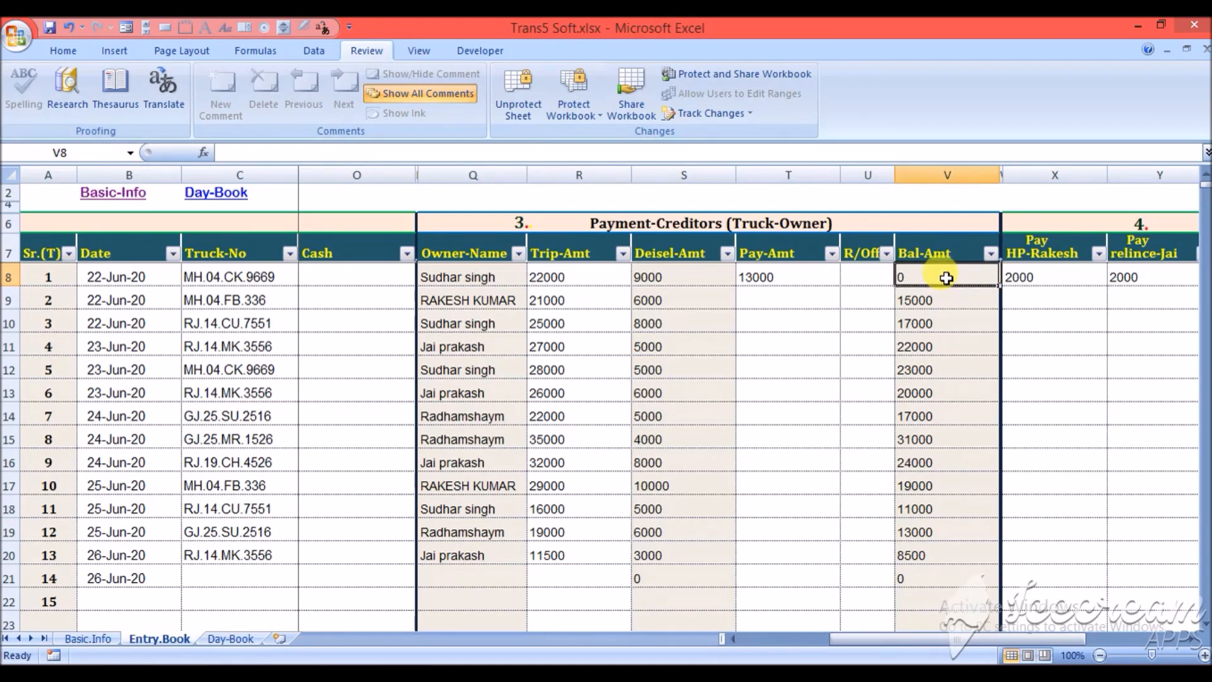
- Clear the first trip's petrol-pump payments for HP-Rakesh, relince-Jai and HP-Guj
key("Right")
key("Right")
key("Right")
key("Right")
key("Right")
key("Right")
key("Right")
key("Right")
key("Right")
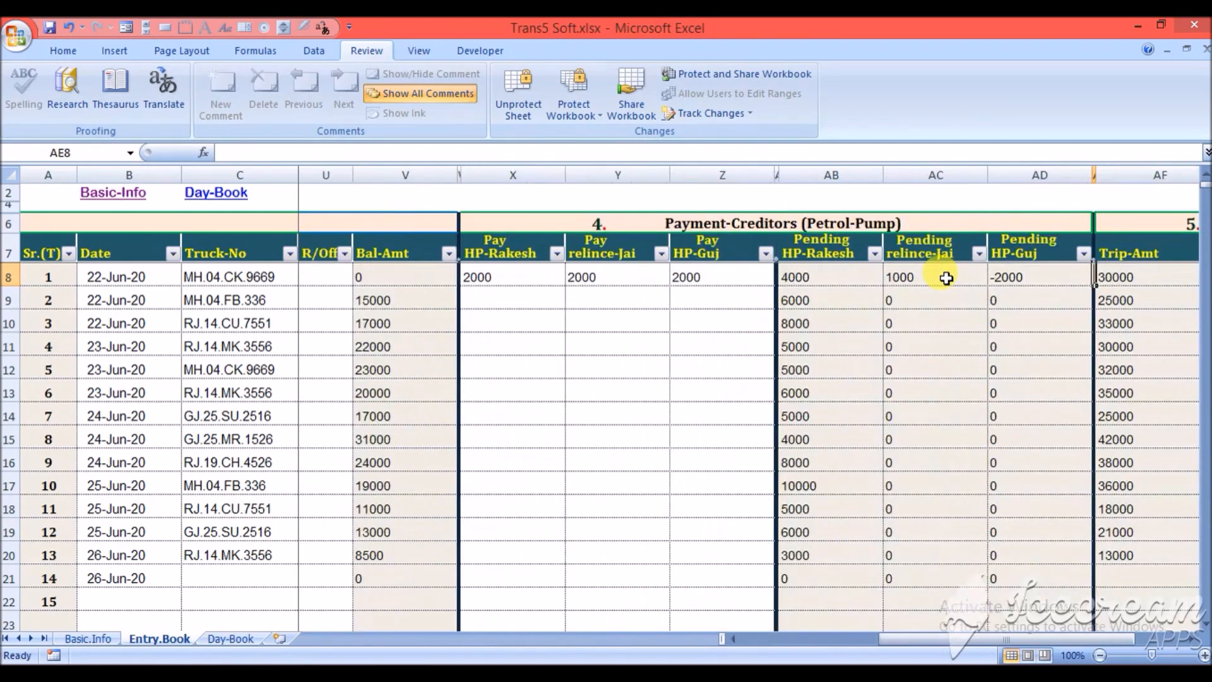
key("Left")
key("Left")
key("Left")
key("Left")
key("Left")
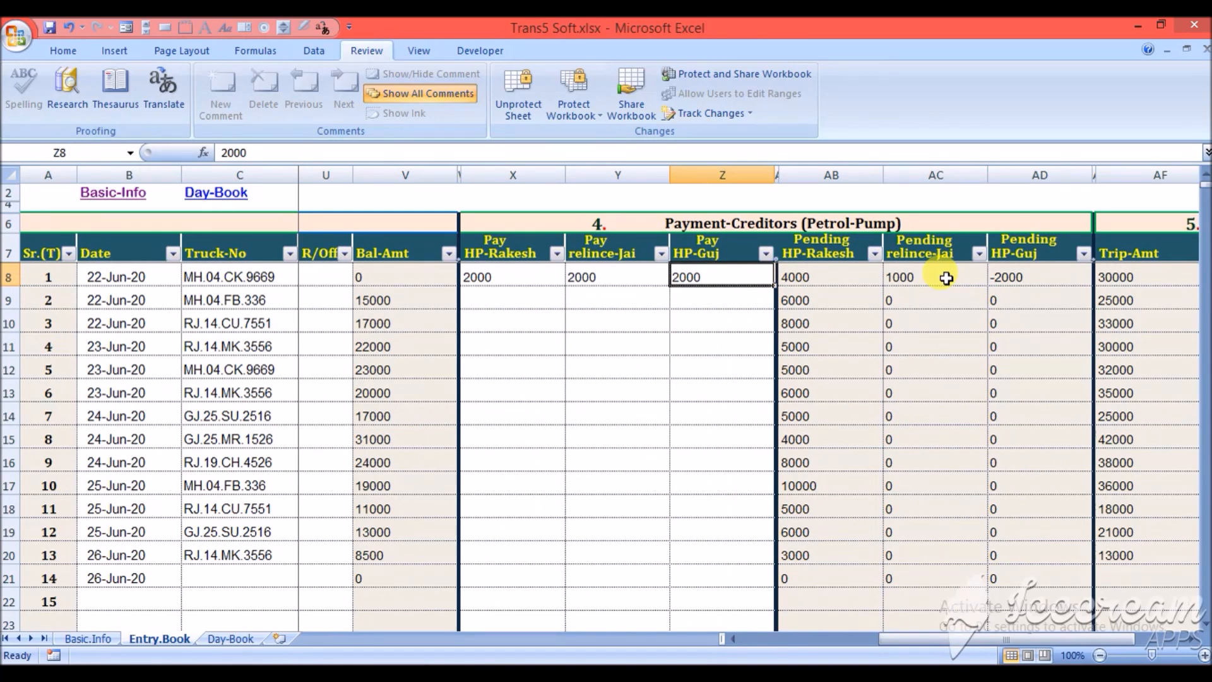
key("Left")
key("Left")
key("Right")
key("Left")
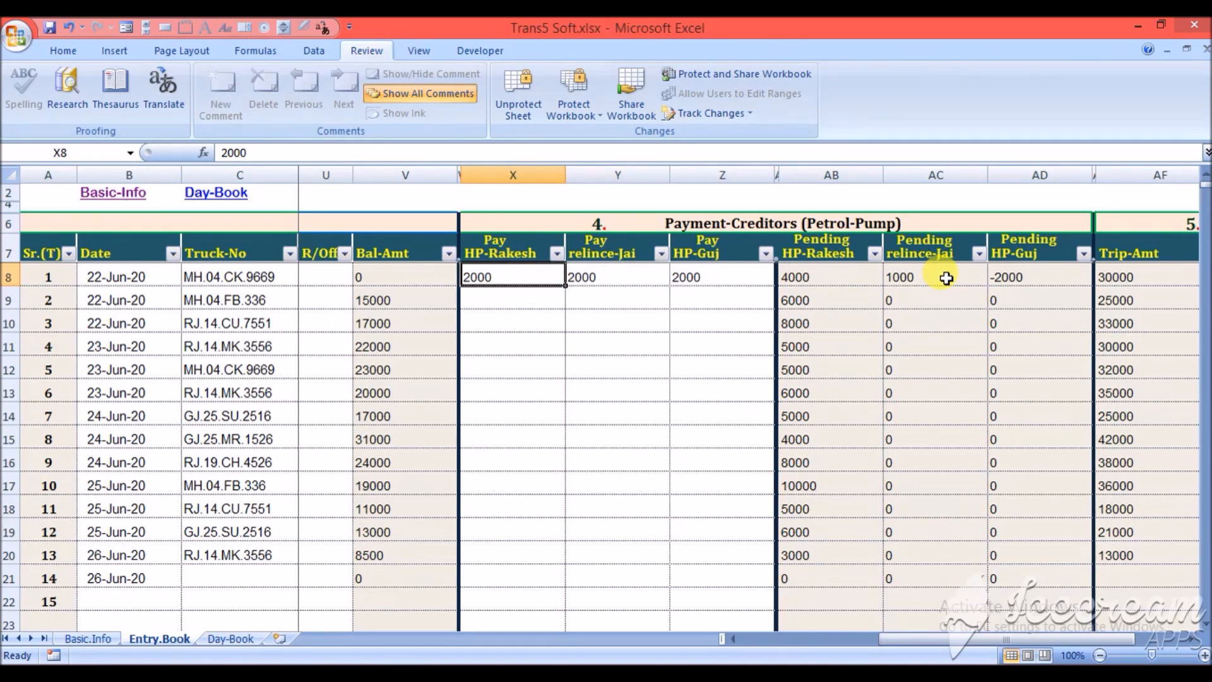
key("Delete")
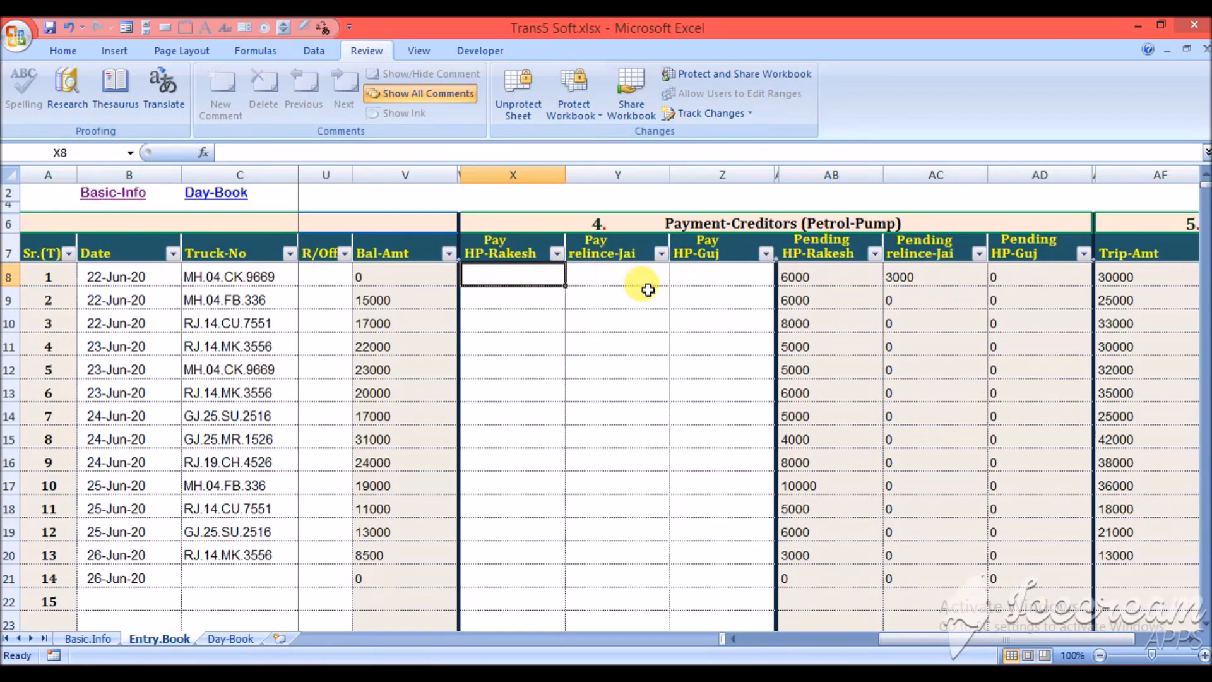
- Check the first trip's pending pump amounts and enter payments of 6000 for HP-Rakesh and 3000 for relince-Jai
left_click(830, 273)
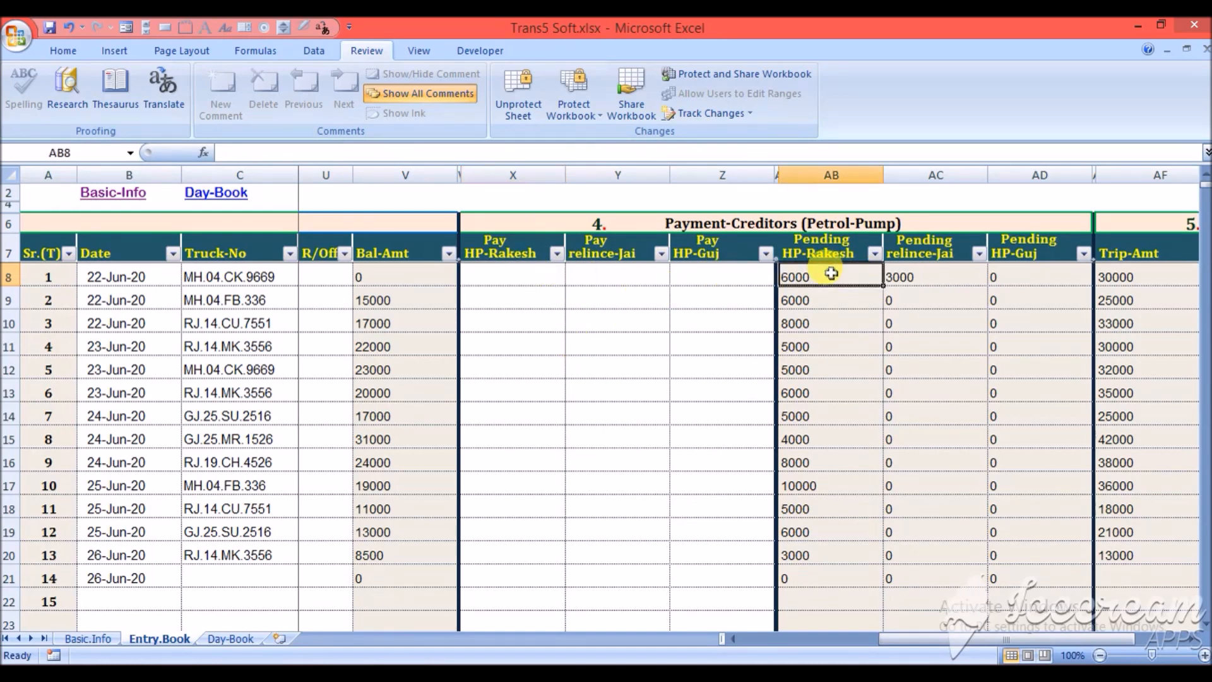
left_click(986, 276)
left_click(992, 276)
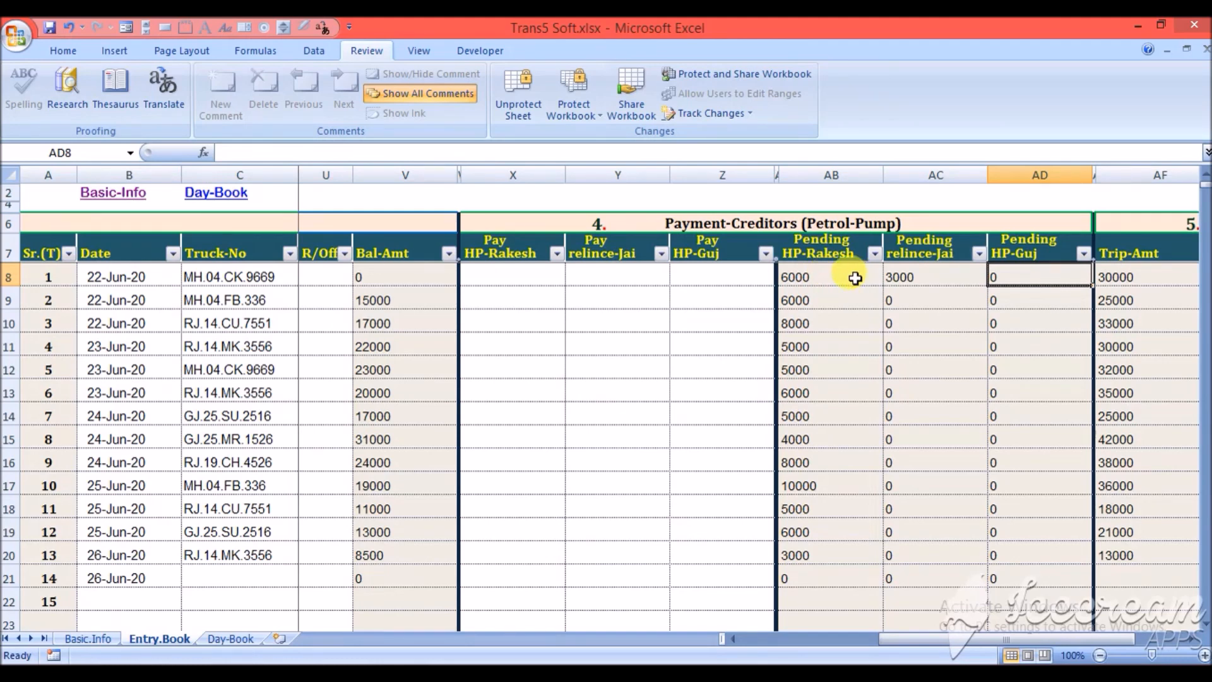
left_click(832, 278)
left_click(495, 276)
type("6000")
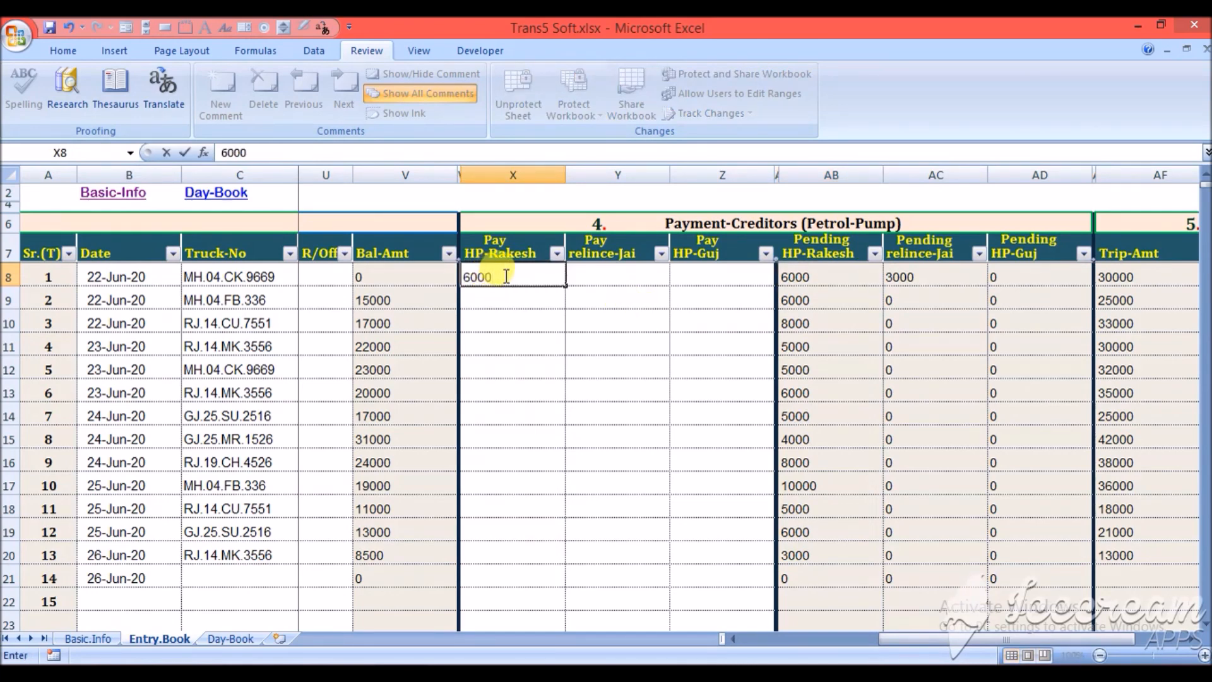
left_click(604, 280)
type("3000")
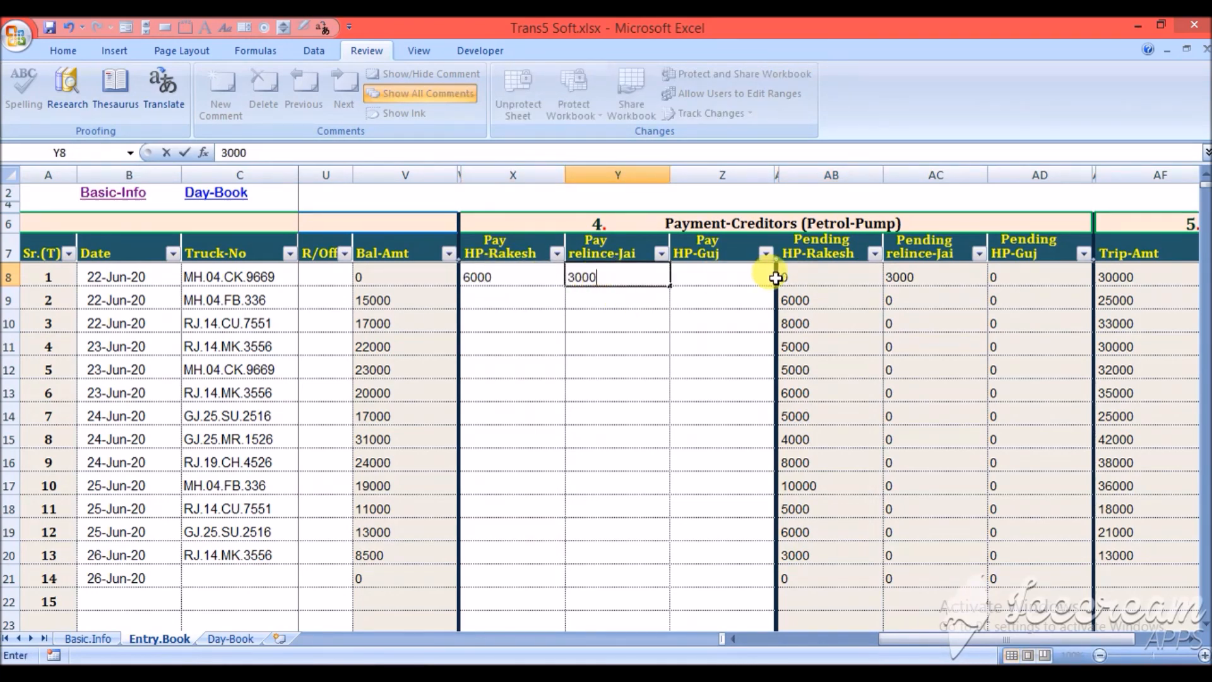
left_click(717, 273)
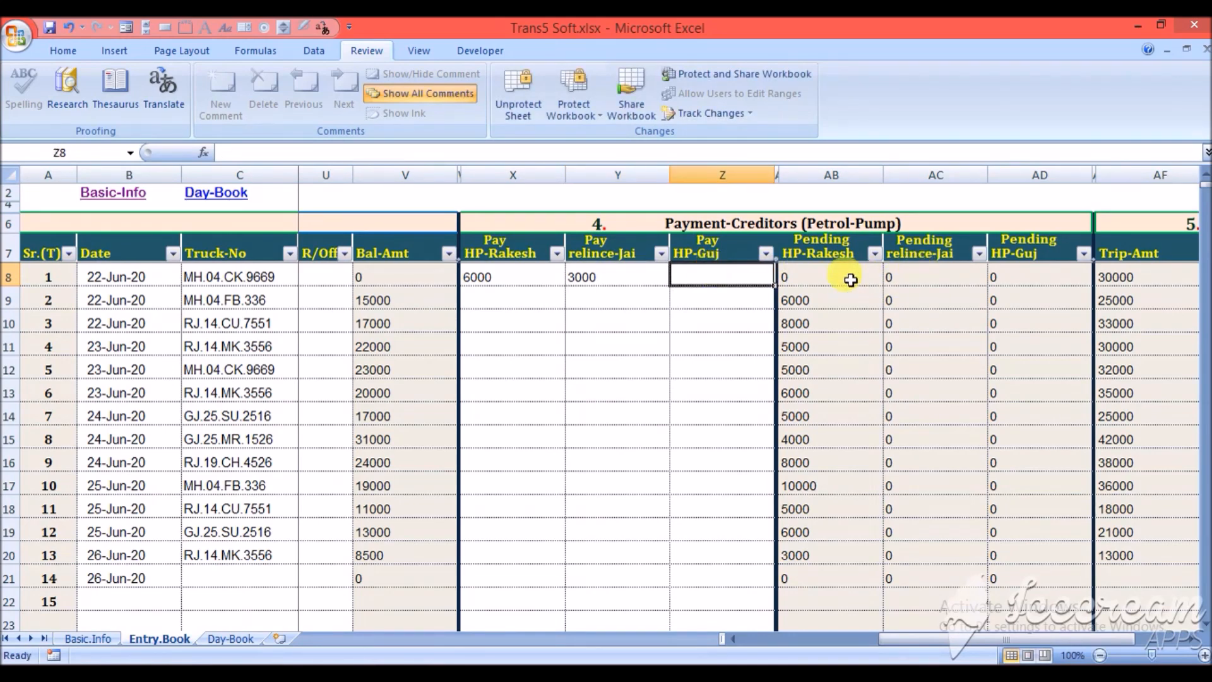
- Set the first trip's Rec-Amt in the debtors section to 30000
key("Right")
key("Right")
key("Right")
key("Right")
key("Right")
key("Right")
key("Right")
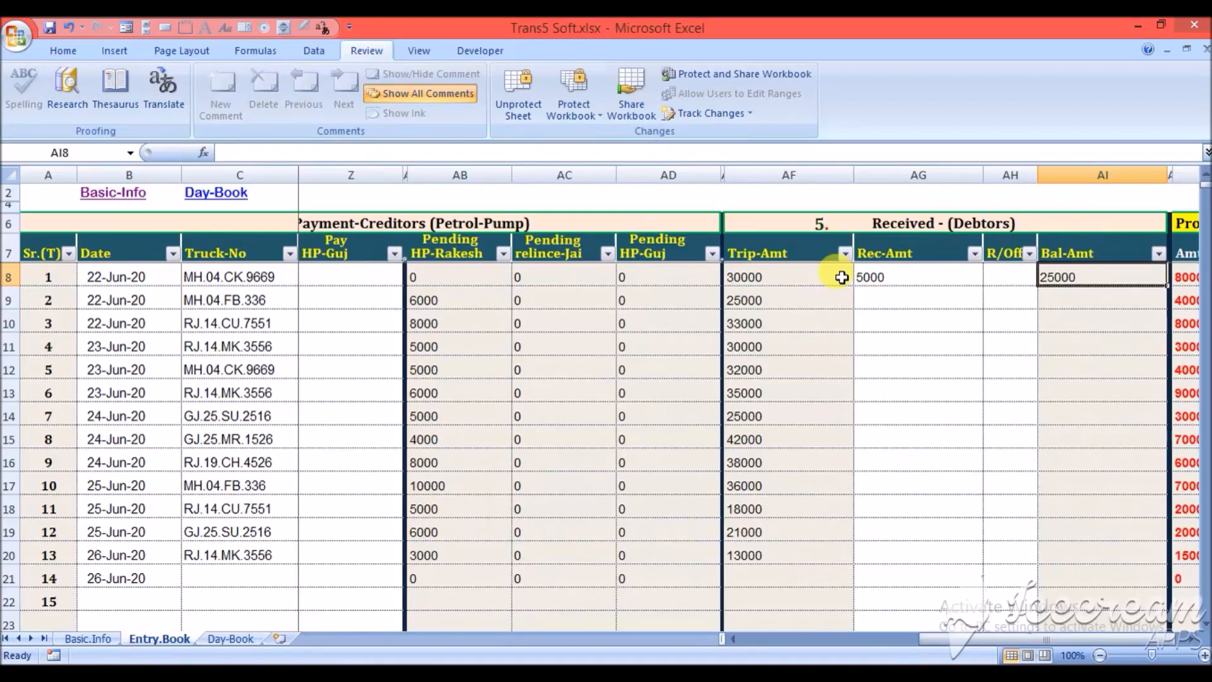
key("Left")
key("Left")
key("Left")
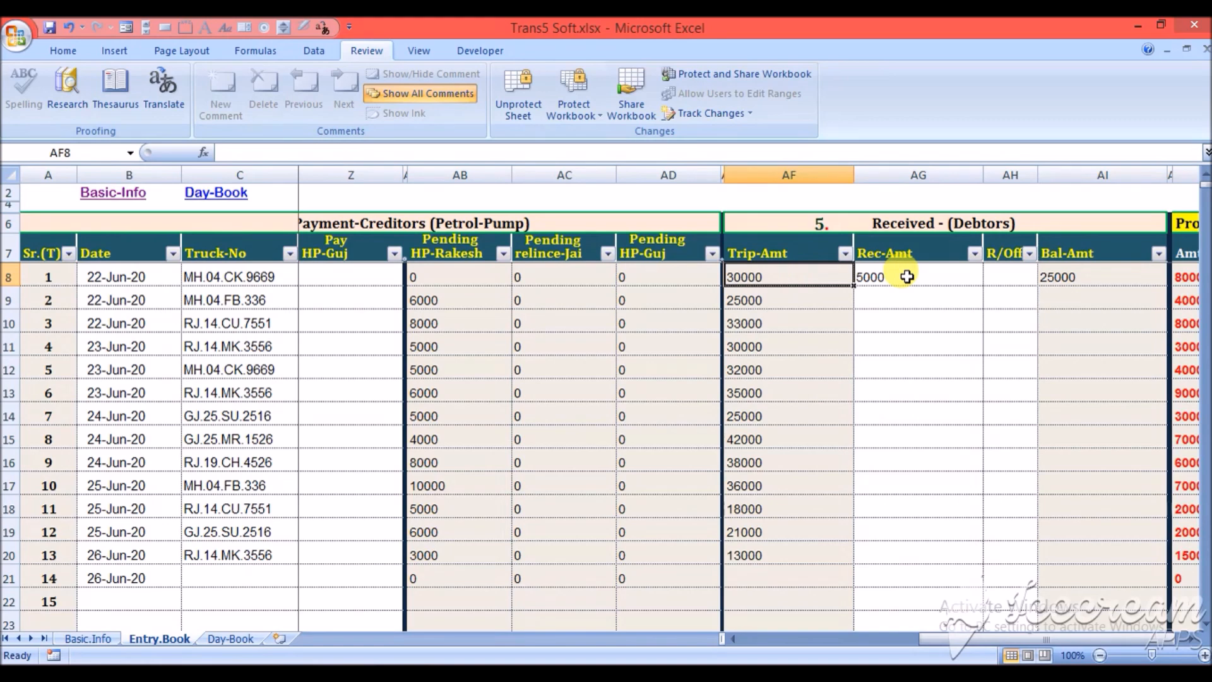
left_click(908, 276)
type("30000")
key("ctrl+Return")
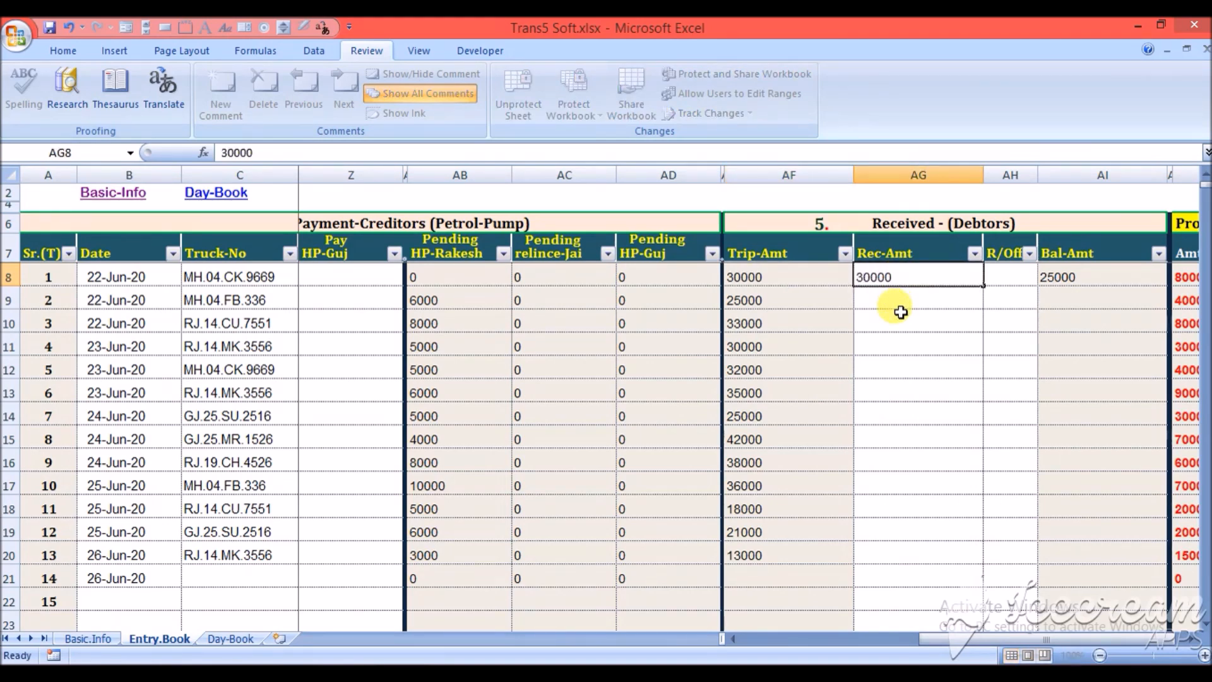
left_click(1009, 277)
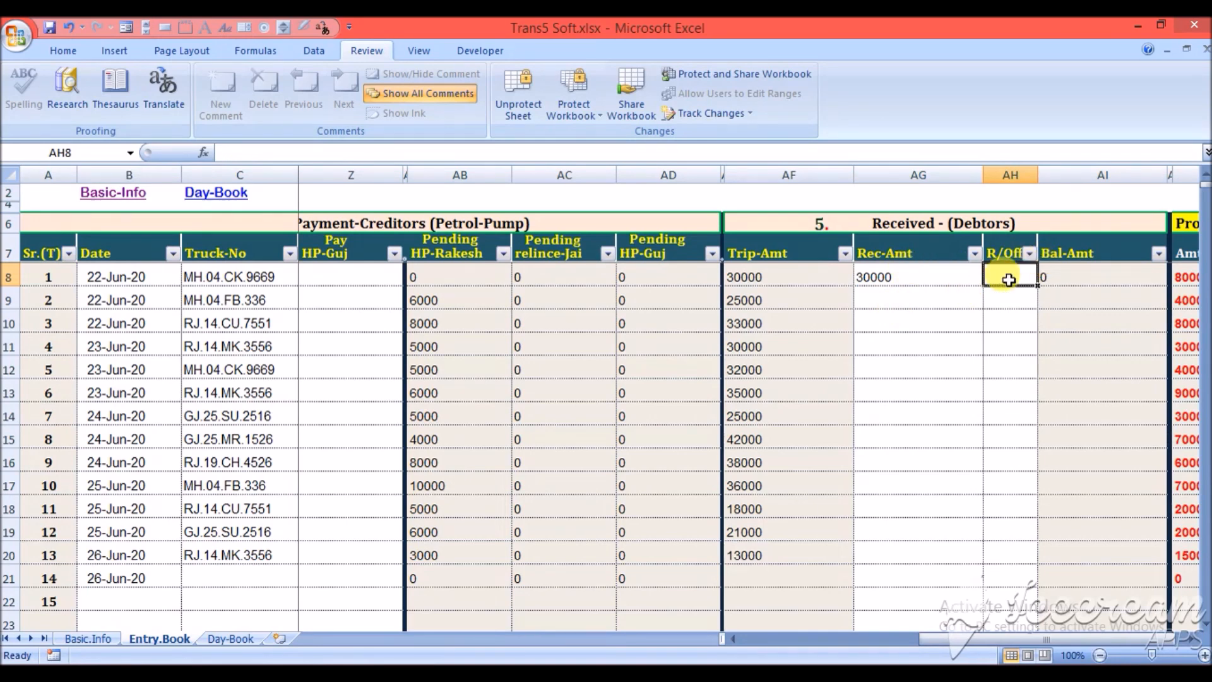
- Check the first trip's debtor balance and its profit amount
key("Right")
key("Right")
key("Right")
key("Right")
key("Left")
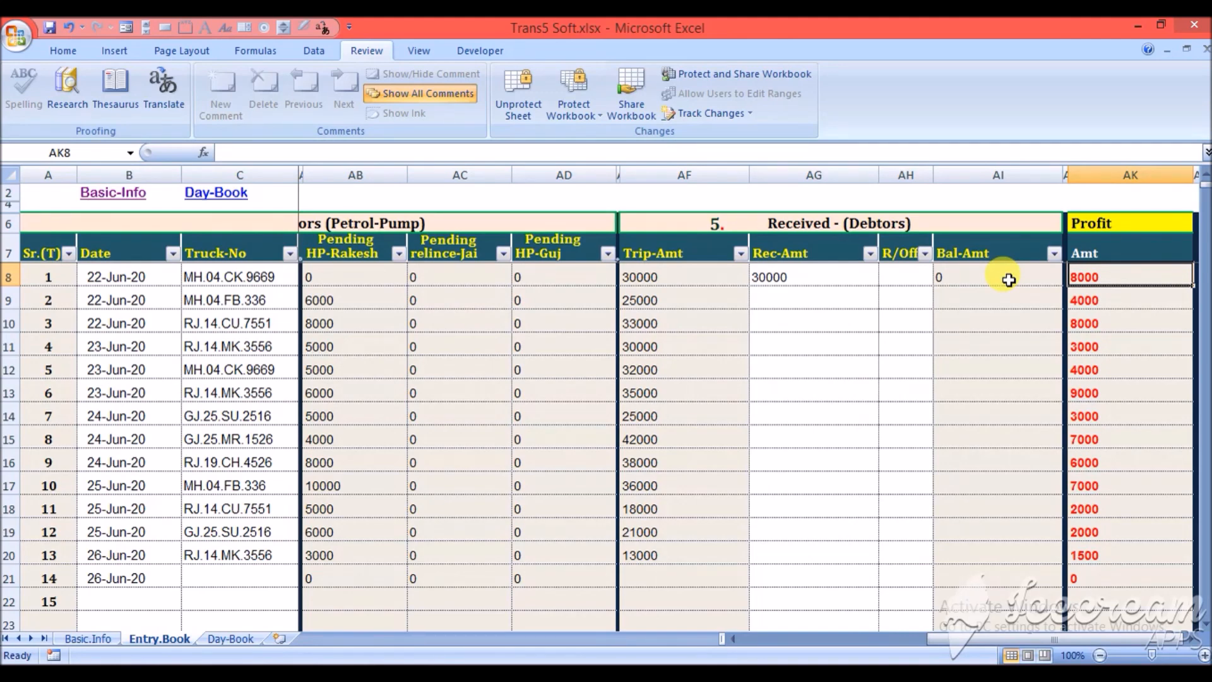
key("Left")
key("Left")
key("Left")
key("Left")
key("Left")
key("Left")
key("Left")
key("Left")
key("Left")
key("Left")
key("Left")
key("Left")
key("Left")
key("Left")
key("Left")
key("Left")
key("Left")
key("Left")
key("Left")
key("Left")
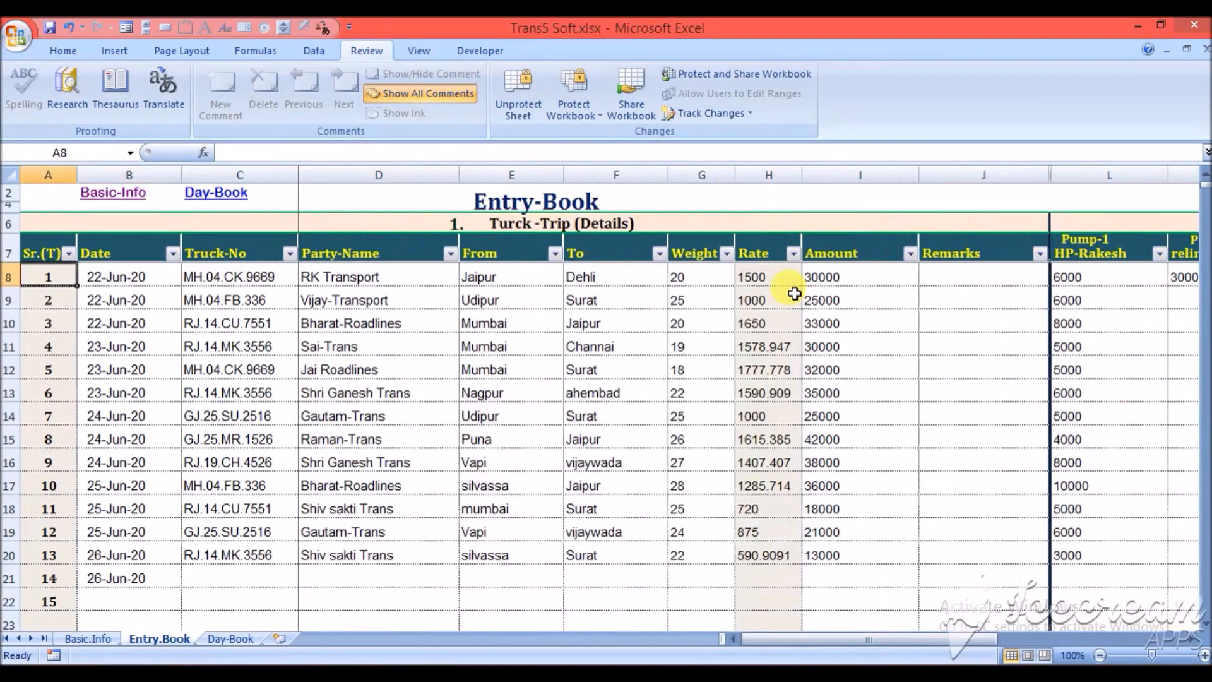
- Review the second trip's row across the trip details, truck-owner payment and petrol-pump payment sections
key("Right")
key("Right")
key("Down")
key("Right")
key("Right")
key("Right")
key("Left")
key("Right")
key("Right")
key("Right")
key("Right")
key("Right")
key("Right")
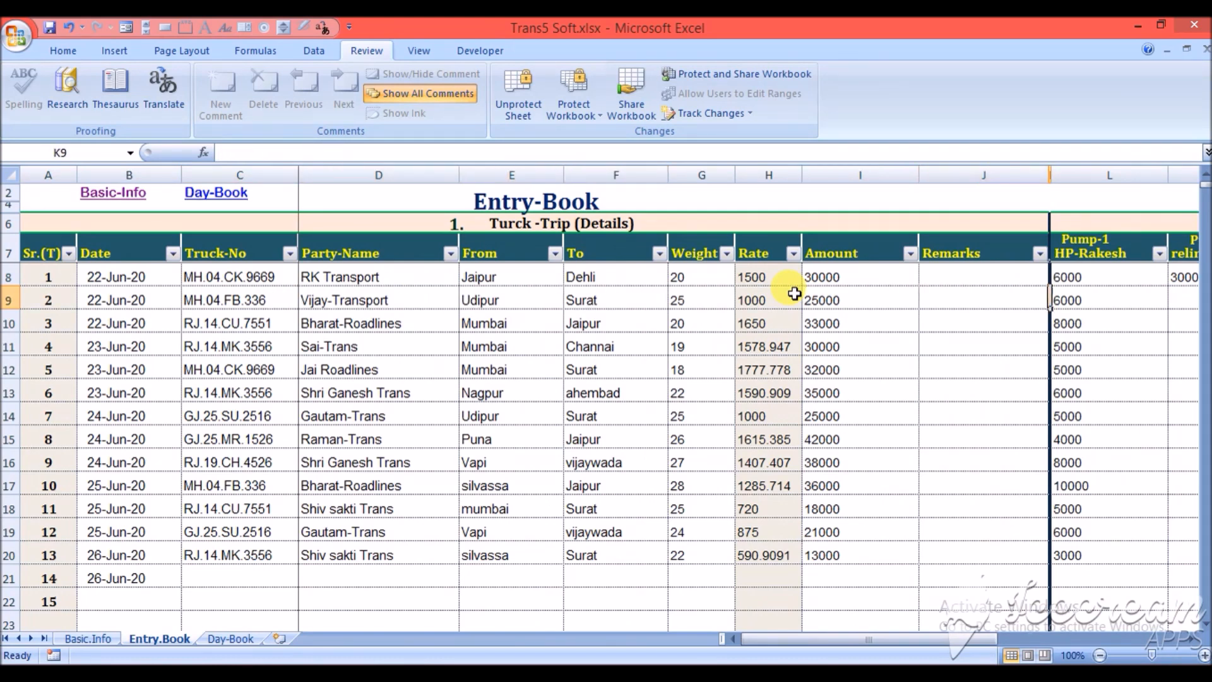
key("Right")
key("Right")
key("Right")
key("Right")
key("Right")
key("Right")
key("Right")
key("Right")
key("Right")
key("Right")
key("Right")
key("Right")
key("Right")
key("Right")
key("Right")
key("Right")
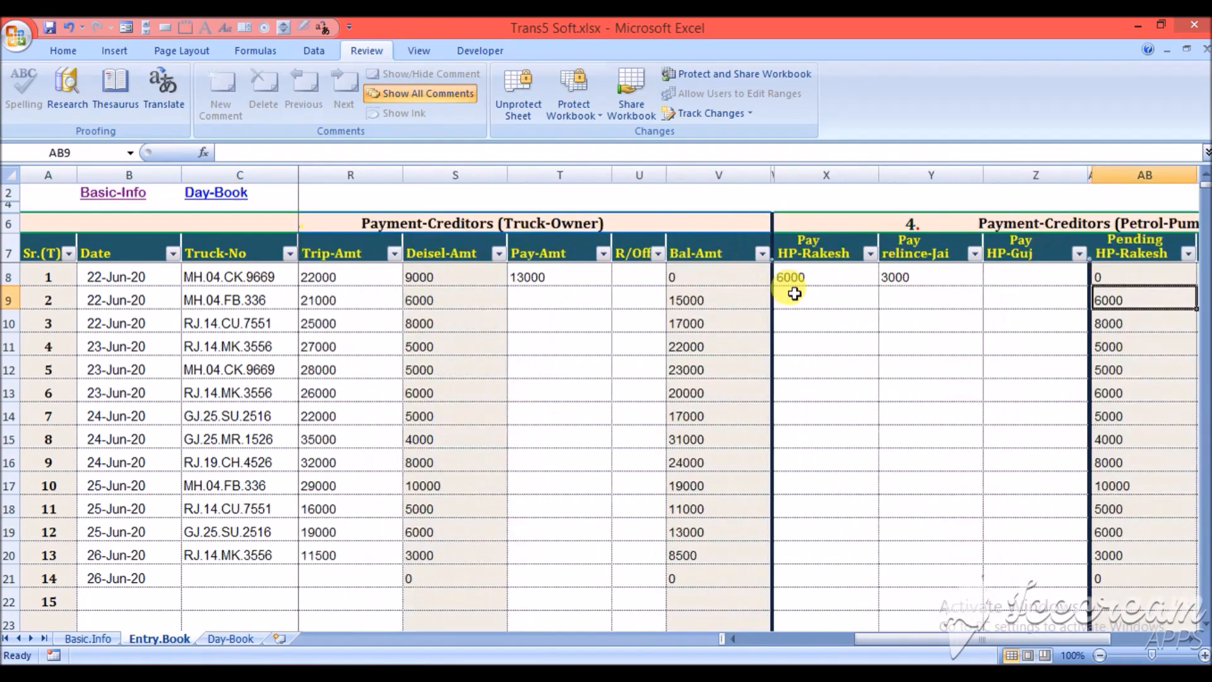
key("Right")
key("Right")
key("Right")
key("Right")
key("Right")
key("Right")
key("Right")
key("Right")
key("Left")
key("Left")
key("Left")
key("Left")
key("Left")
key("Left")
key("Left")
key("Left")
key("Left")
key("Left")
key("Left")
key("Left")
key("Left")
key("Left")
key("Left")
key("Left")
key("Left")
key("Left")
key("Left")
key("Left")
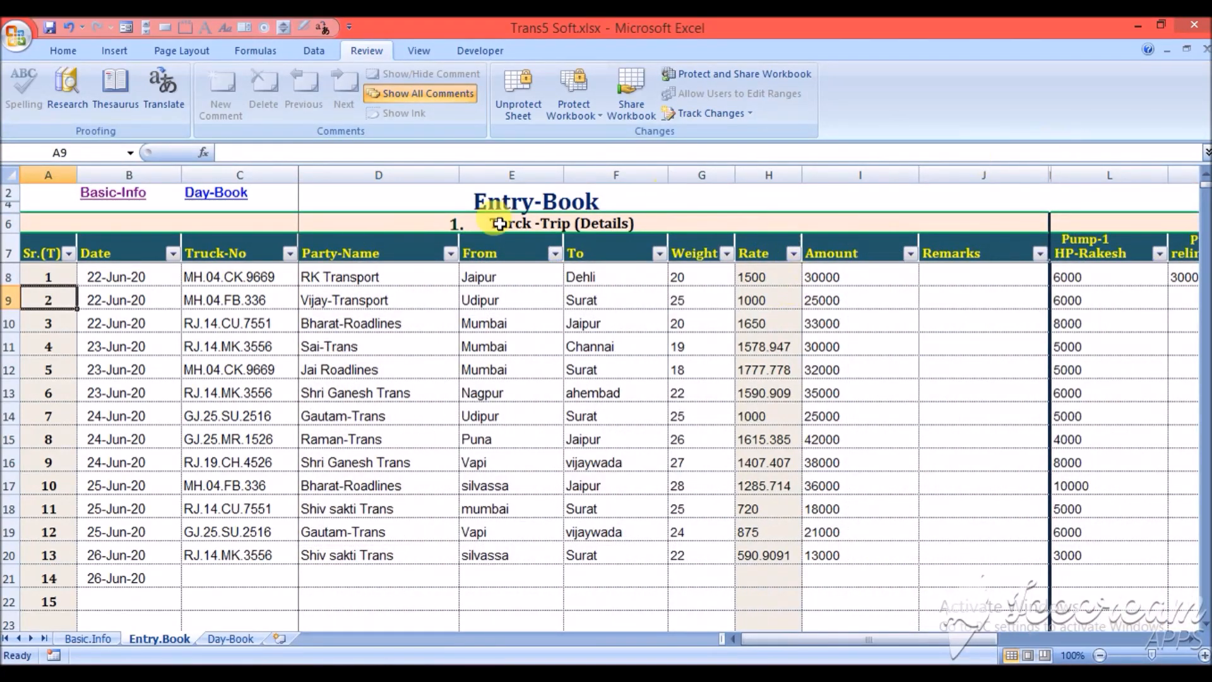
- Open the Day-Book sheet and examine the first entry's date and opening-balance particulars
left_click(241, 197)
left_click(242, 197)
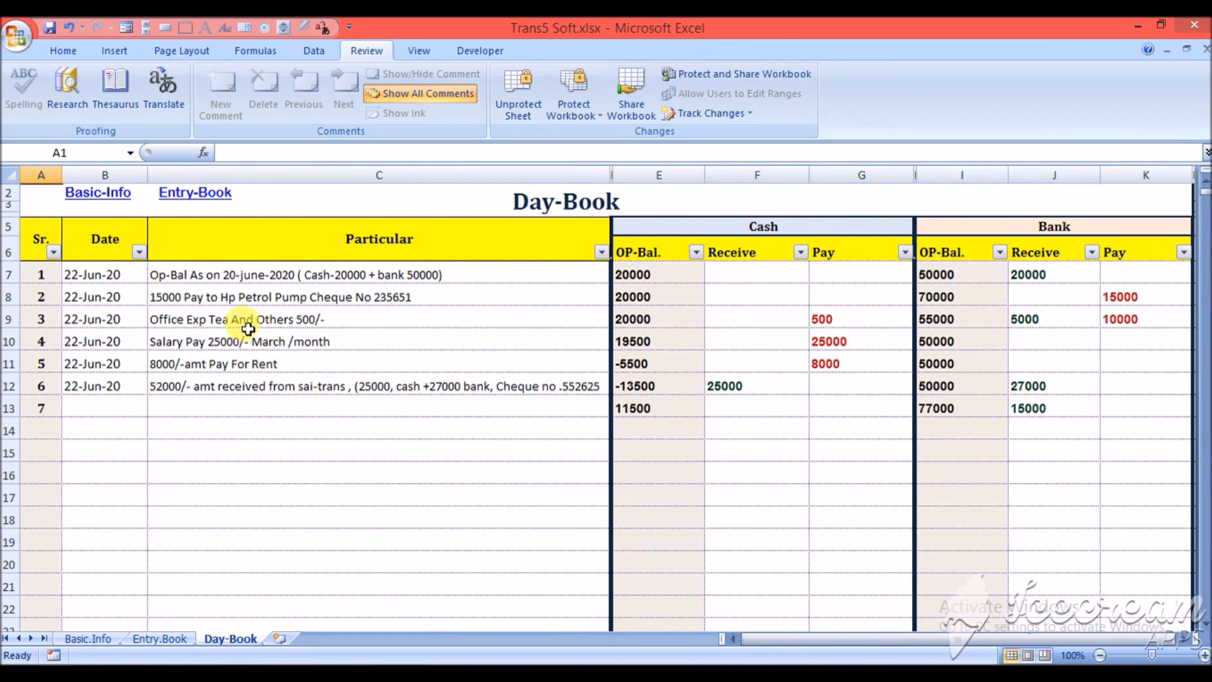
left_click(120, 274)
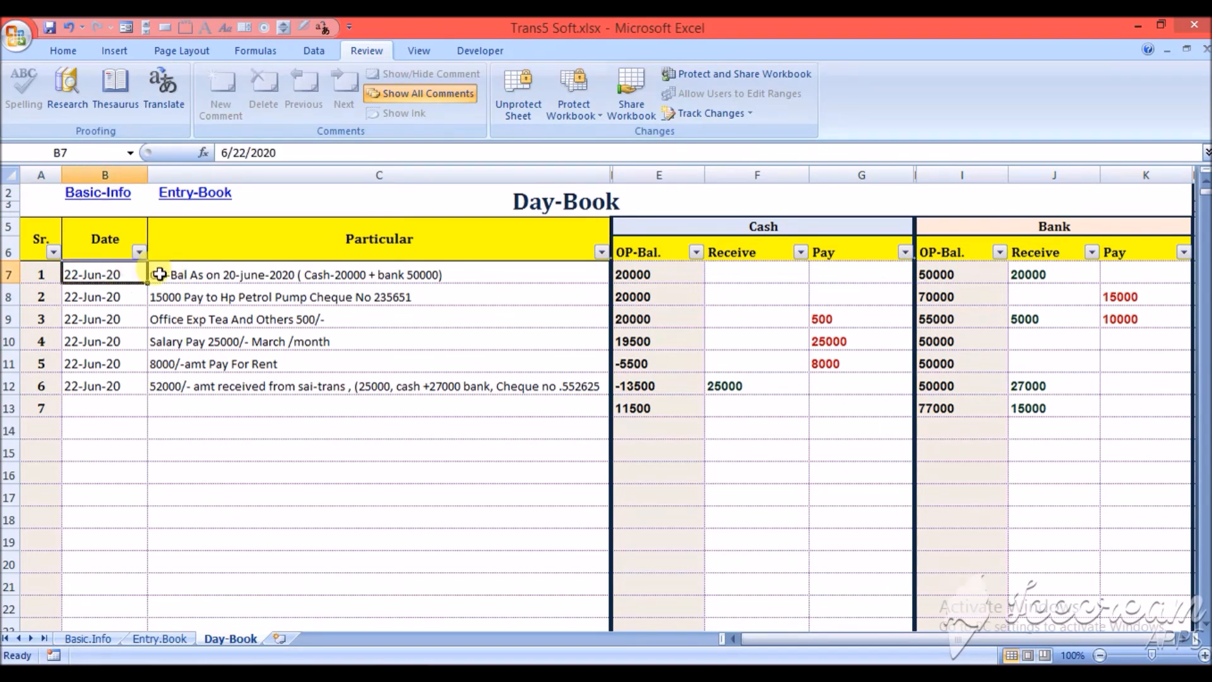
left_click(181, 274)
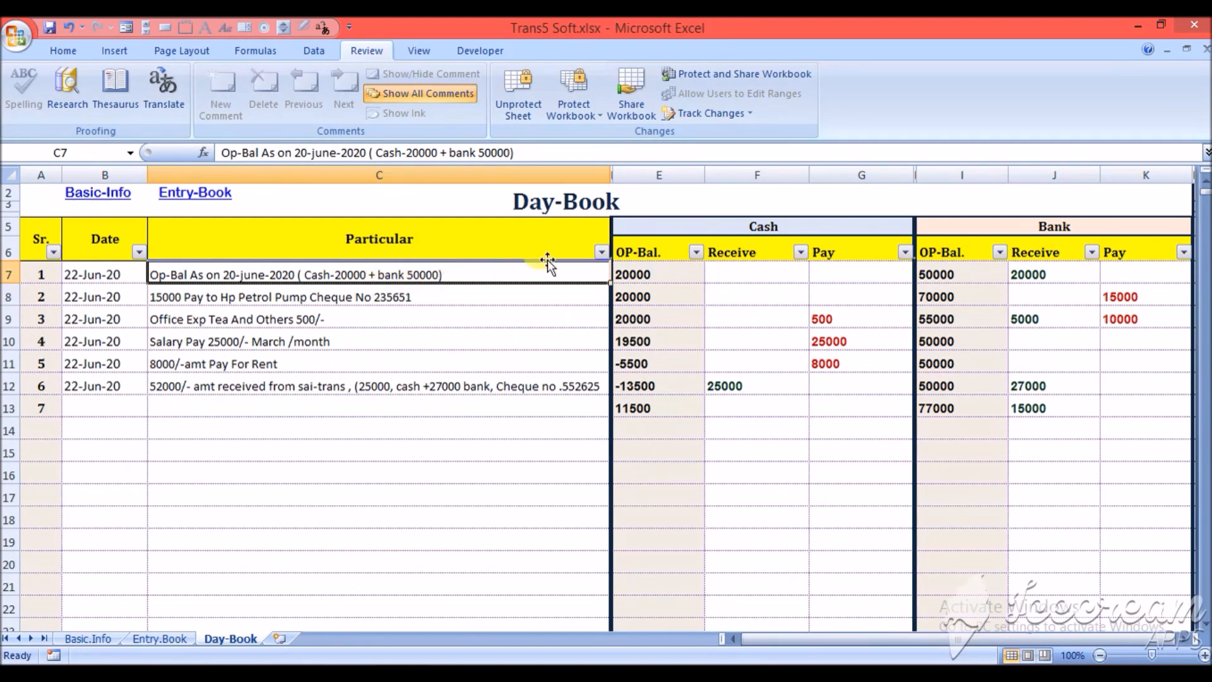
- Enter the first Day-Book entry's opening balances as 20000 for cash and 50000 for bank
left_click(632, 272)
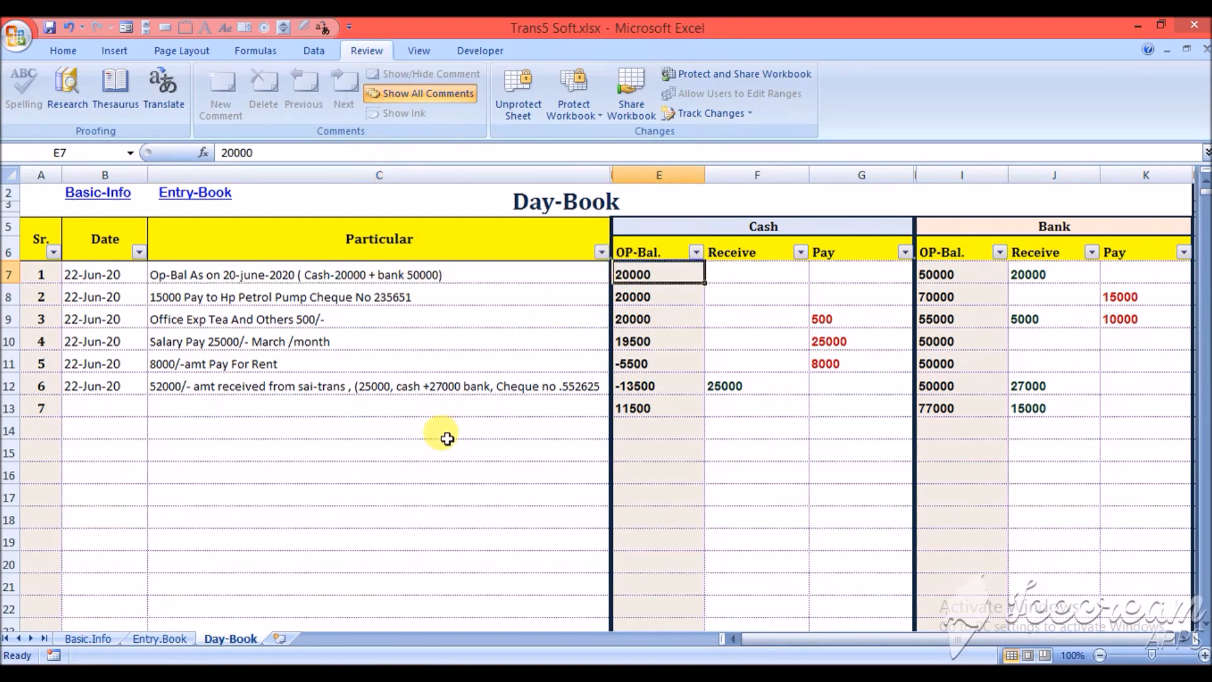
type("20000")
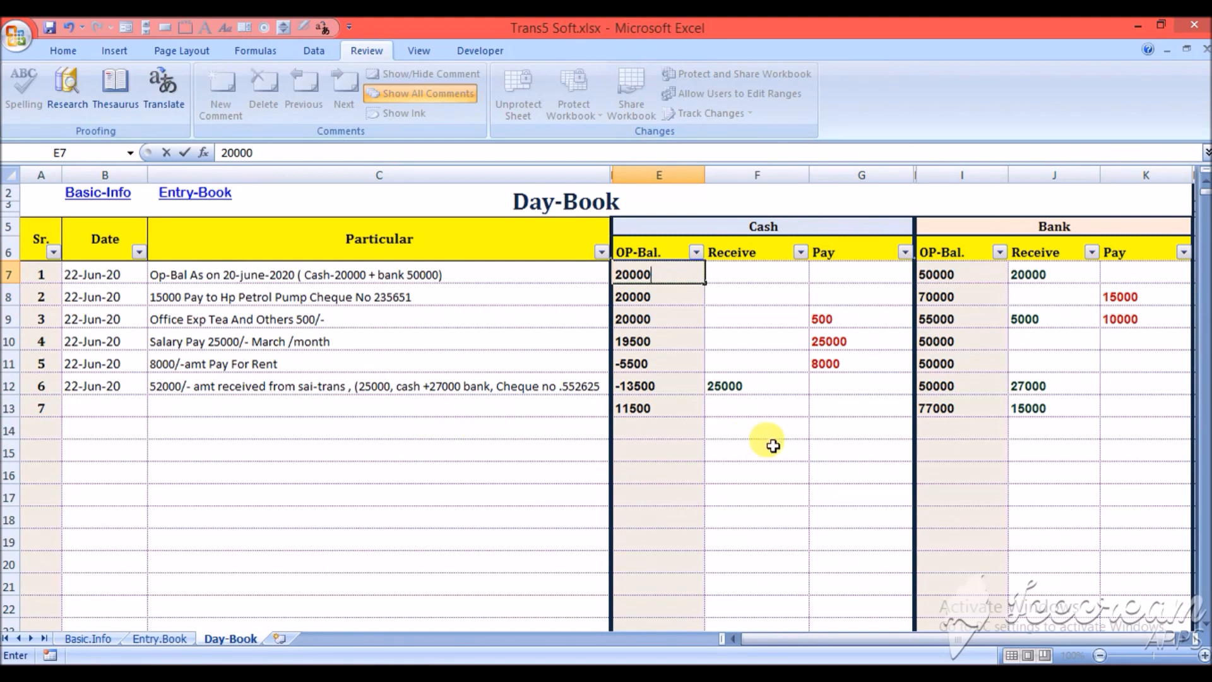
left_click(970, 281)
type("50000")
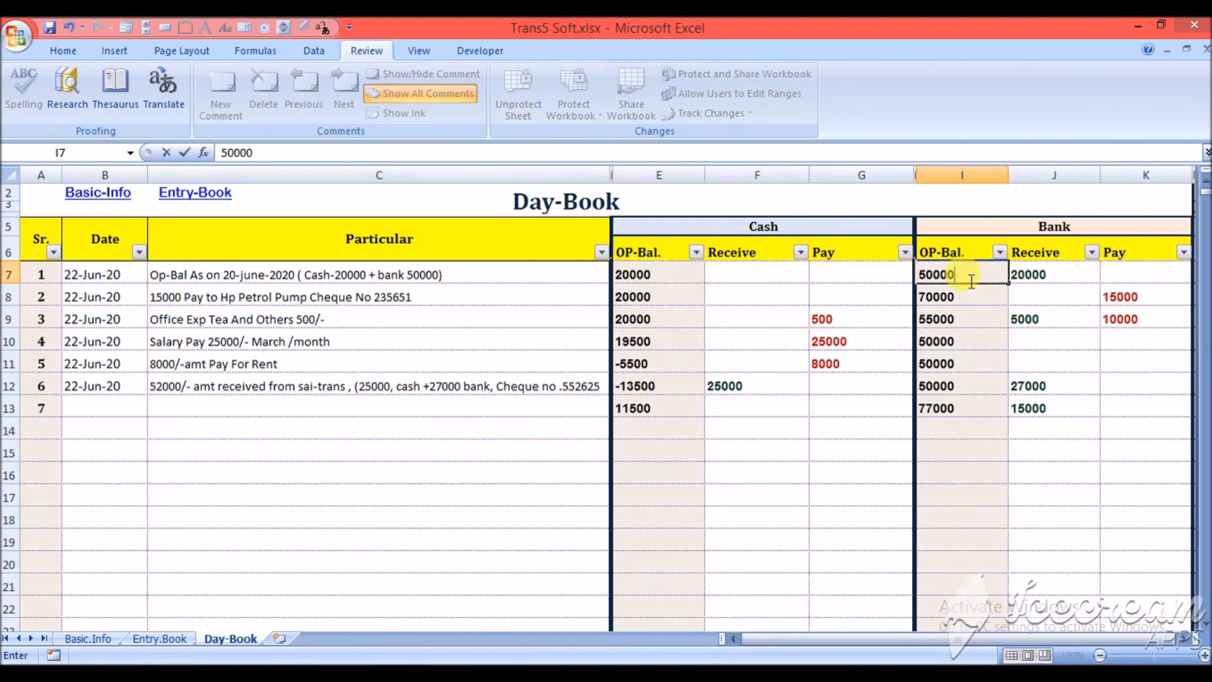
key("Return")
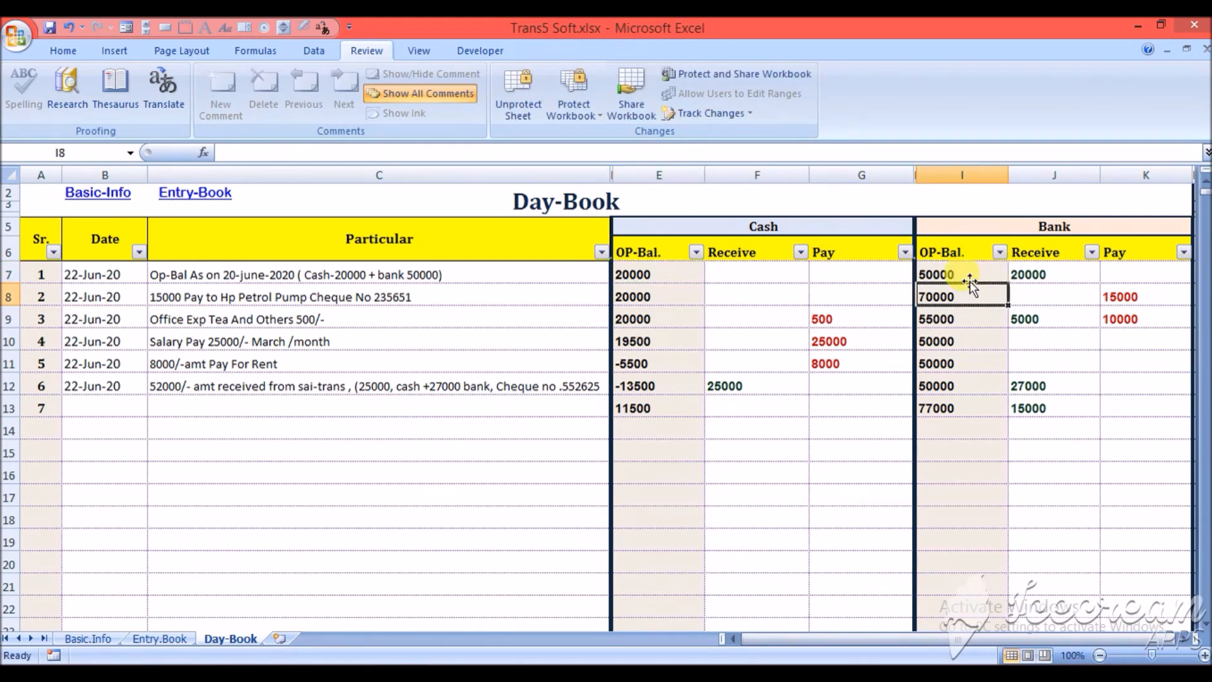
- Compare the Day-Book's petrol-pump cheque payment with the first trip's diesel amounts and pump payments in the Entry-Book
left_click(442, 291)
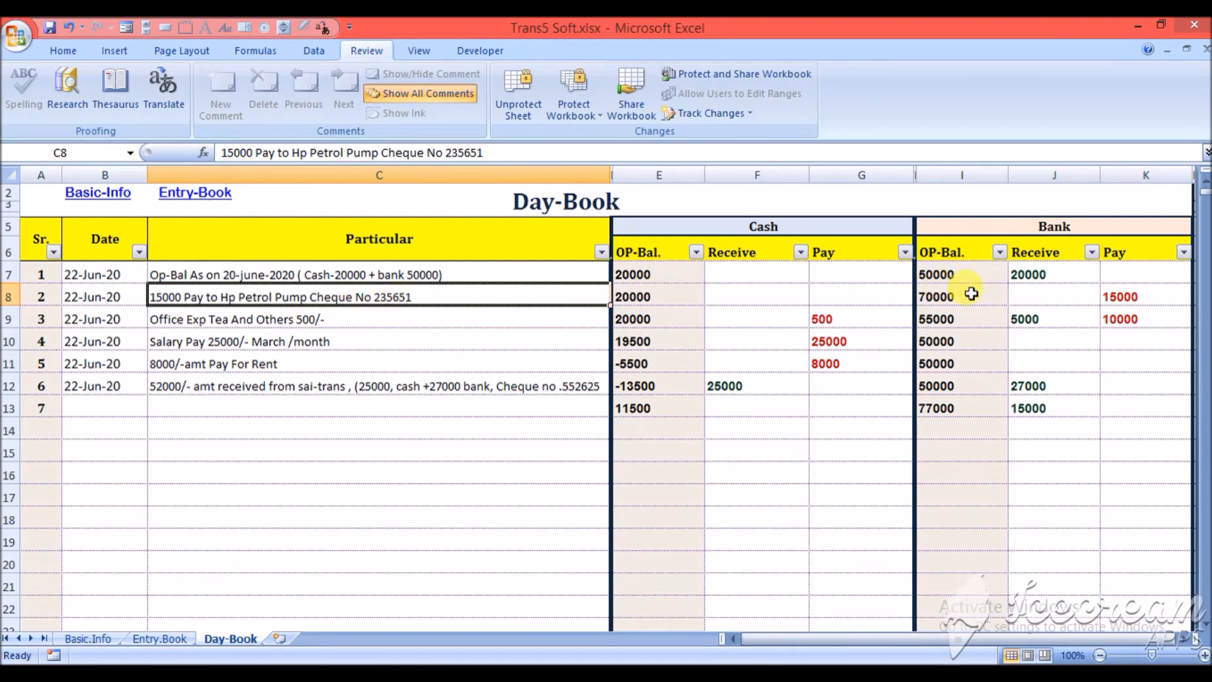
left_click(1139, 296)
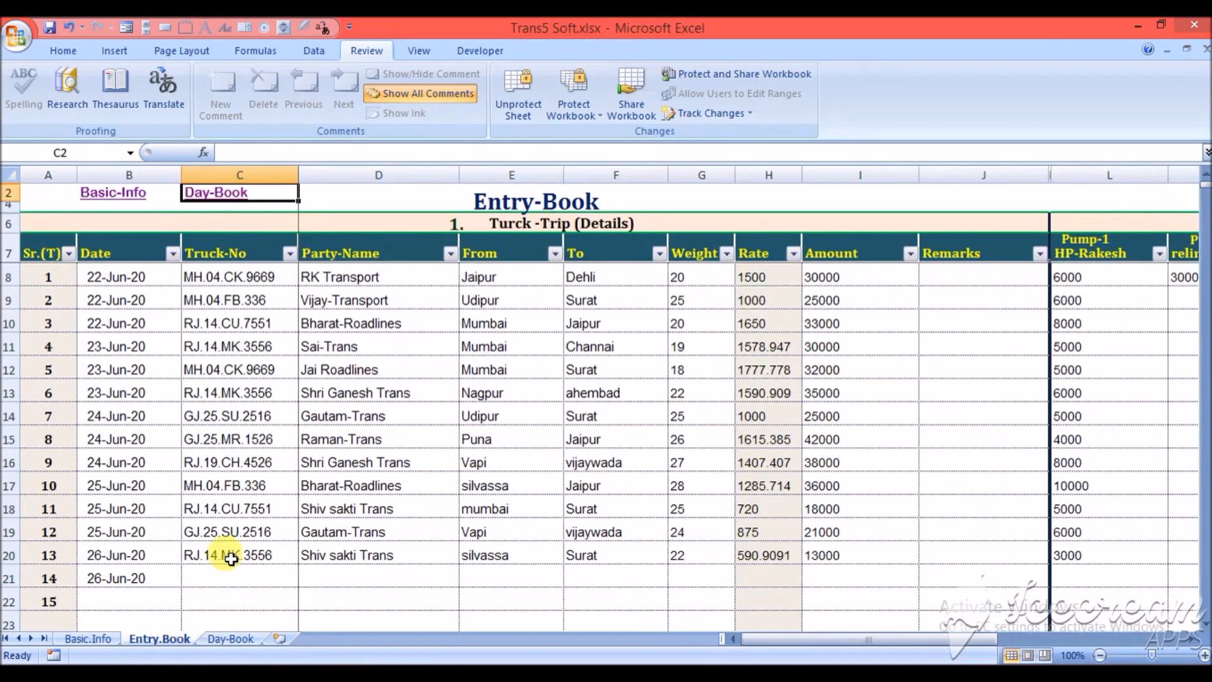
left_click(369, 282)
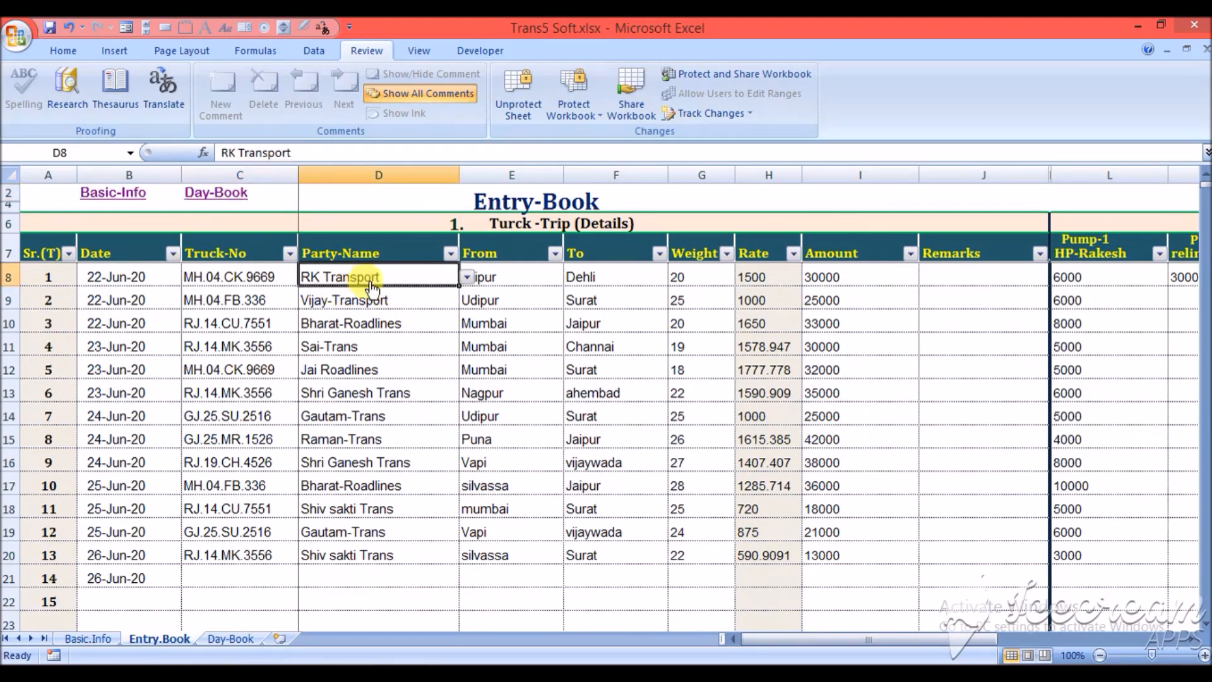
key("Right")
key("Right")
key("Right")
key("Right")
key("Right")
key("Right")
key("Right")
key("Right")
key("Right")
key("Right")
key("Right")
key("Right")
key("Right")
key("Right")
key("Right")
key("Right")
key("Right")
key("Right")
key("Right")
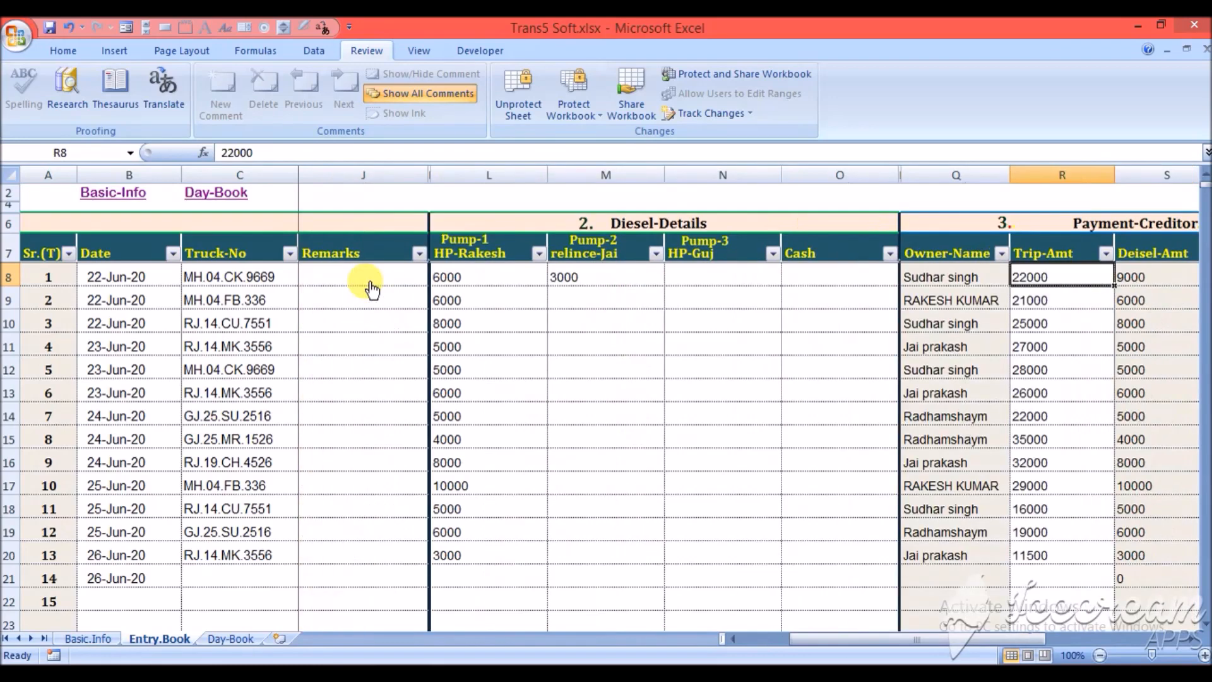
key("Left")
key("Left")
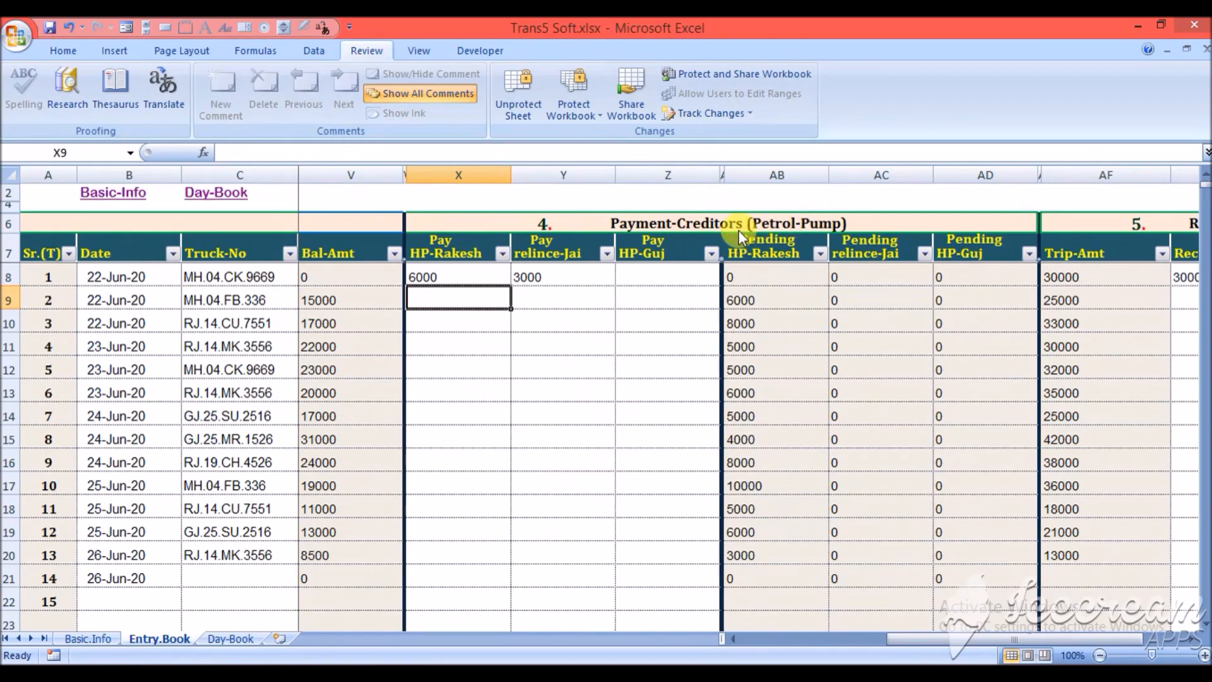
left_click(460, 273)
key("Right")
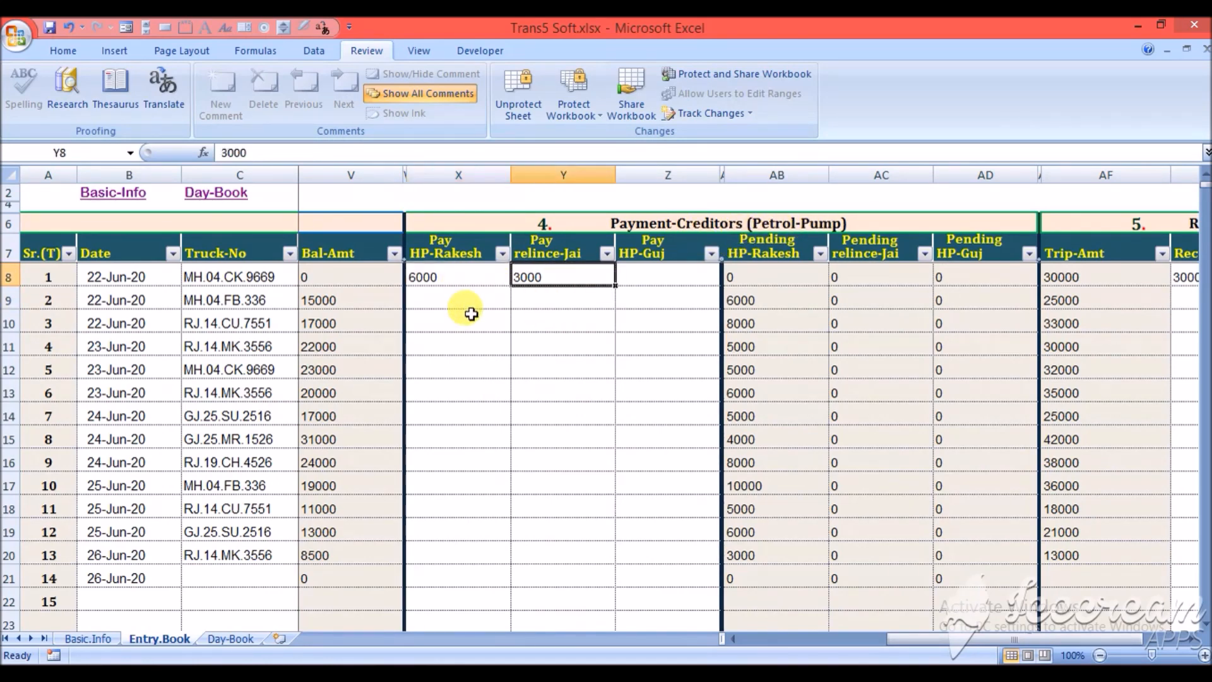
key("Left")
key("Right")
key("Left")
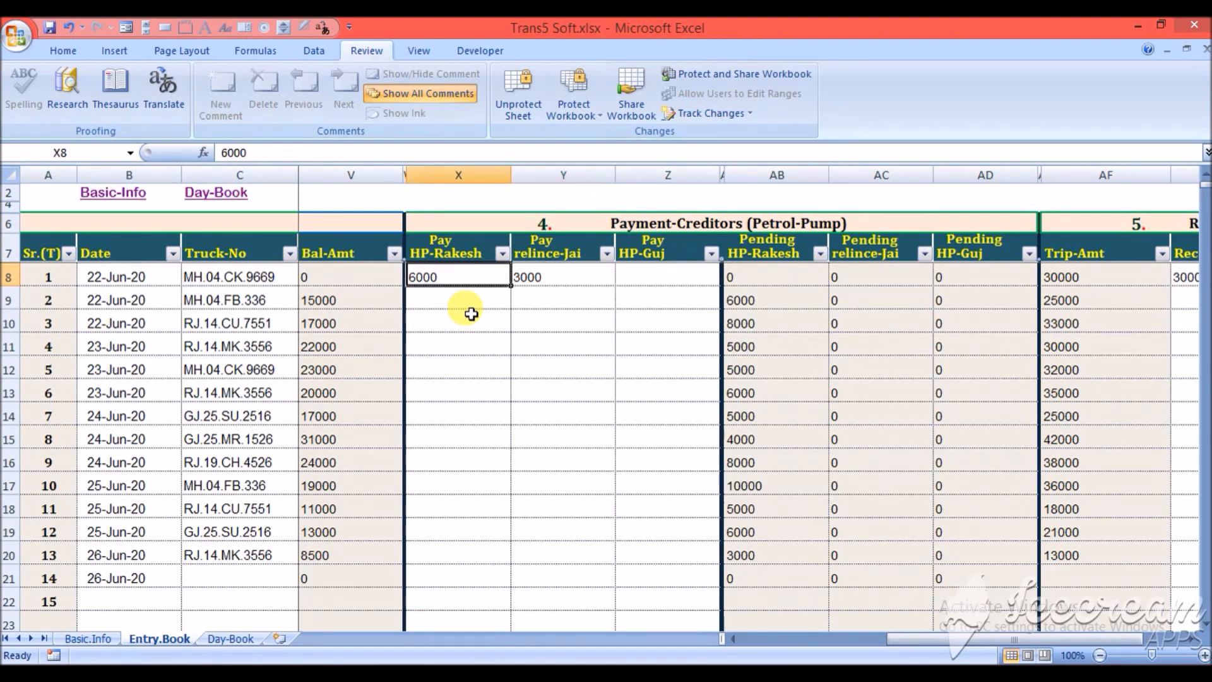
- Examine the payment cells of the first petrol pump for the first few trips in the Entry-Book
left_click(471, 314)
key("Down")
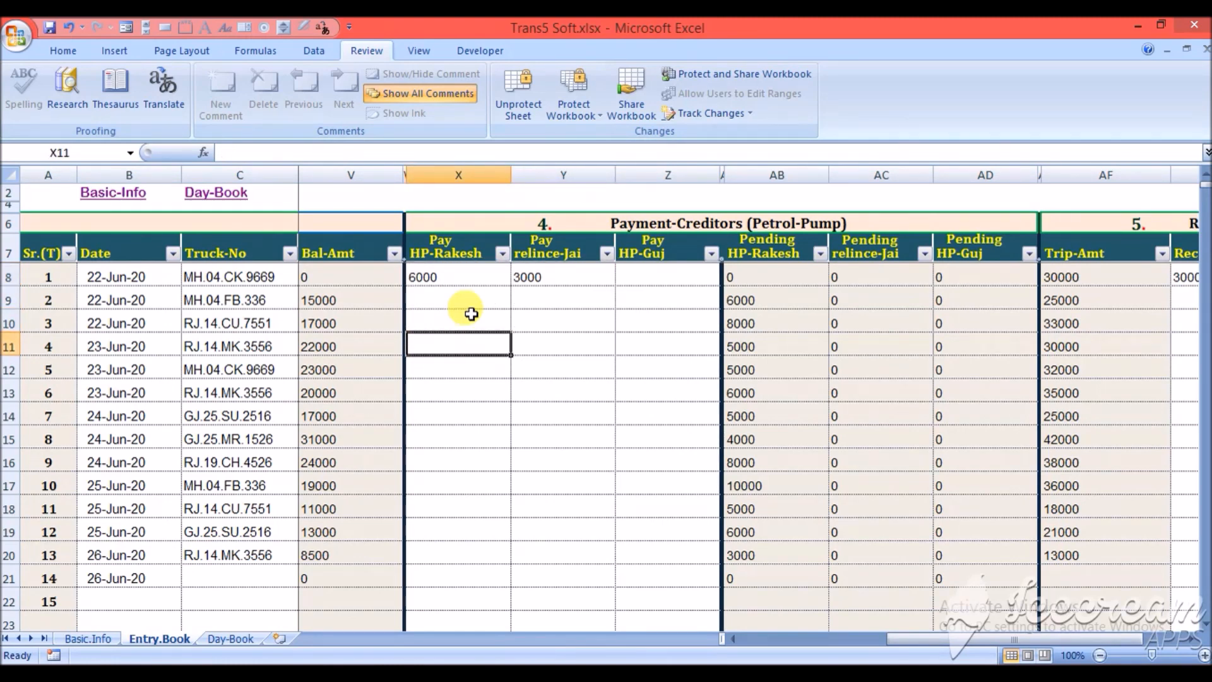
key("Up")
key("Up")
key("Up")
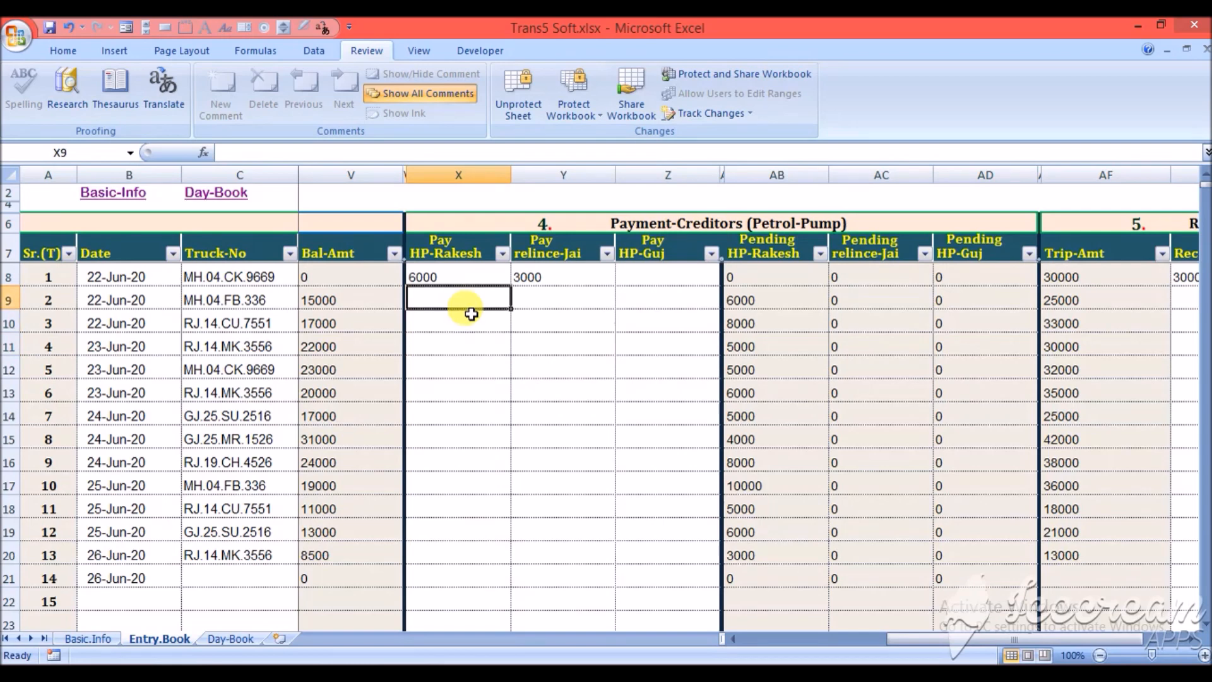
key("Down")
key("Down")
key("Down")
key("Down")
key("Up")
key("Down")
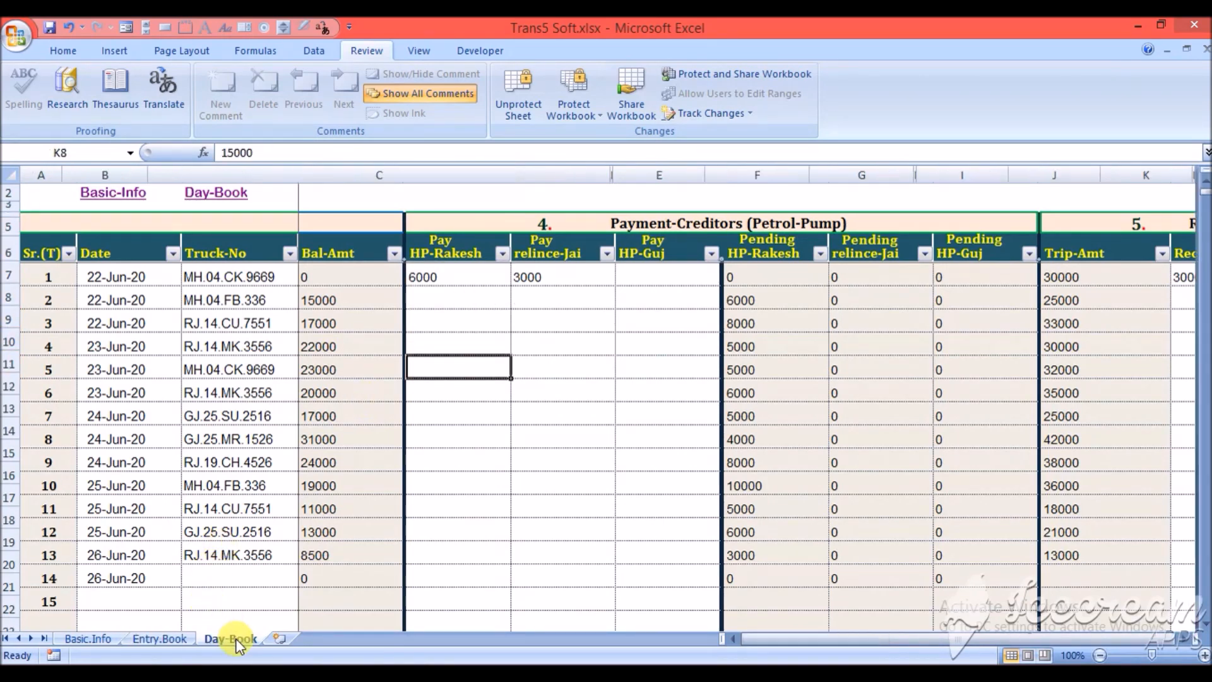
- Review the Day-Book's office expense entry with its cash payment and the particulars of the rent entry
left_click(235, 638)
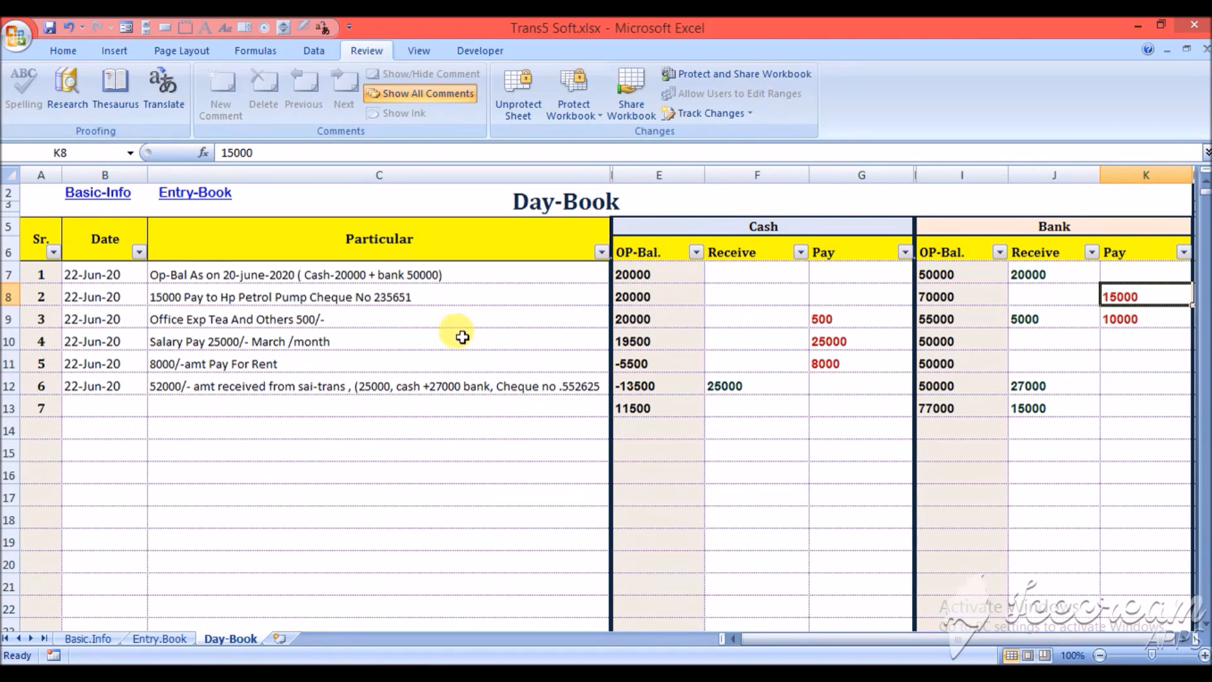
left_click(368, 319)
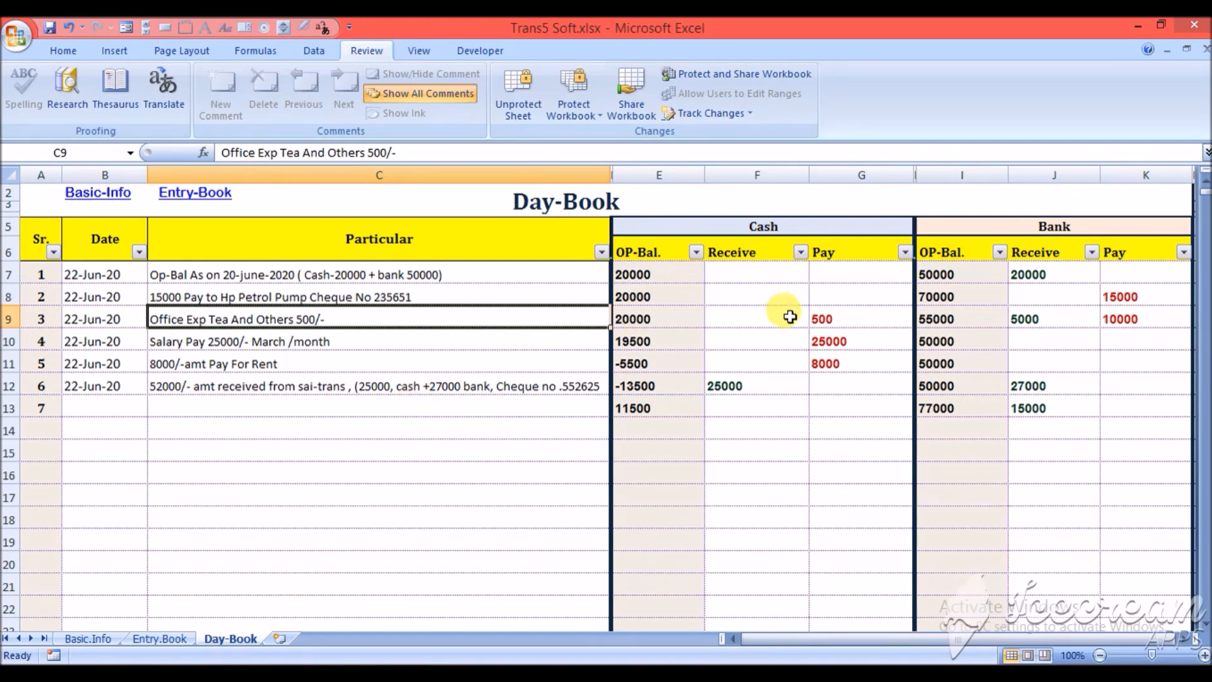
left_click(862, 316)
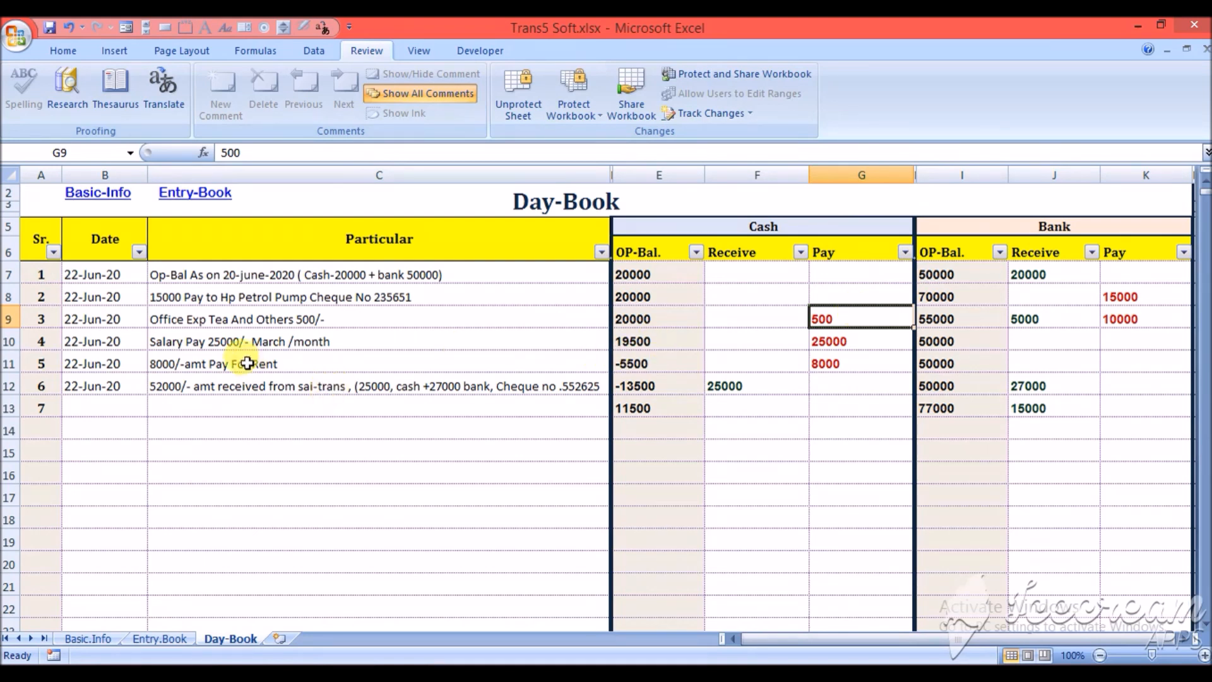
left_click(290, 365)
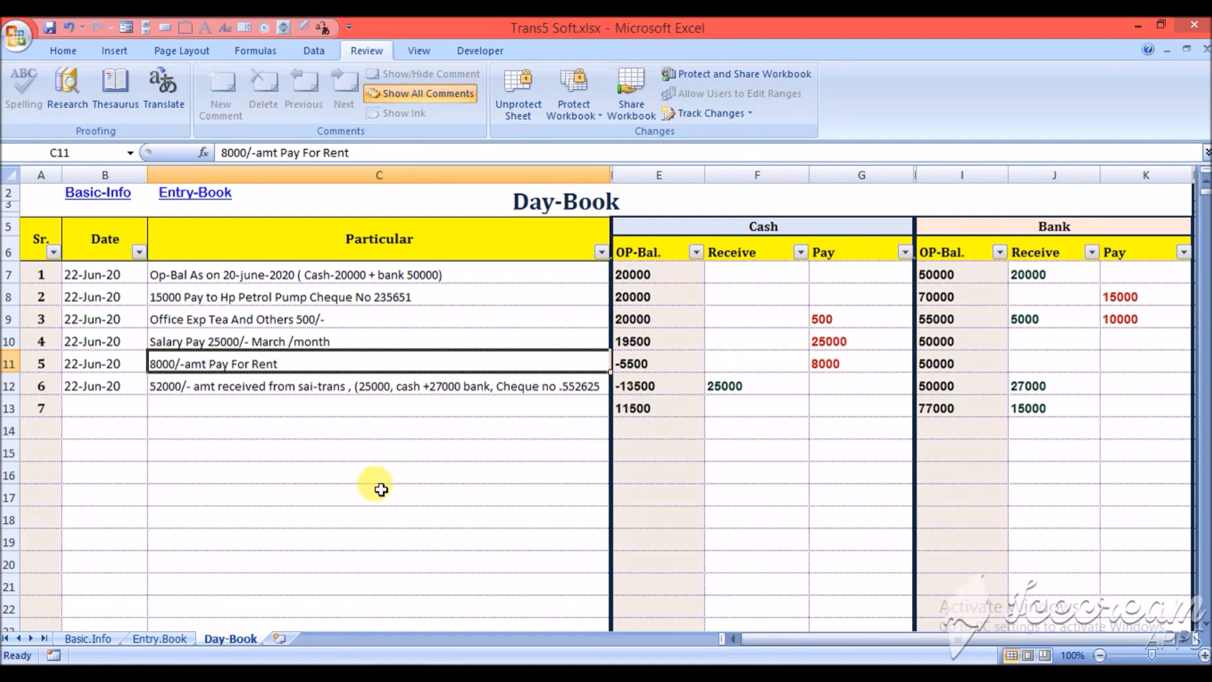
- Examine the Day-Book's sai-trans receipt entry, comparing its particulars with the cash and bank received amounts
left_click(304, 386)
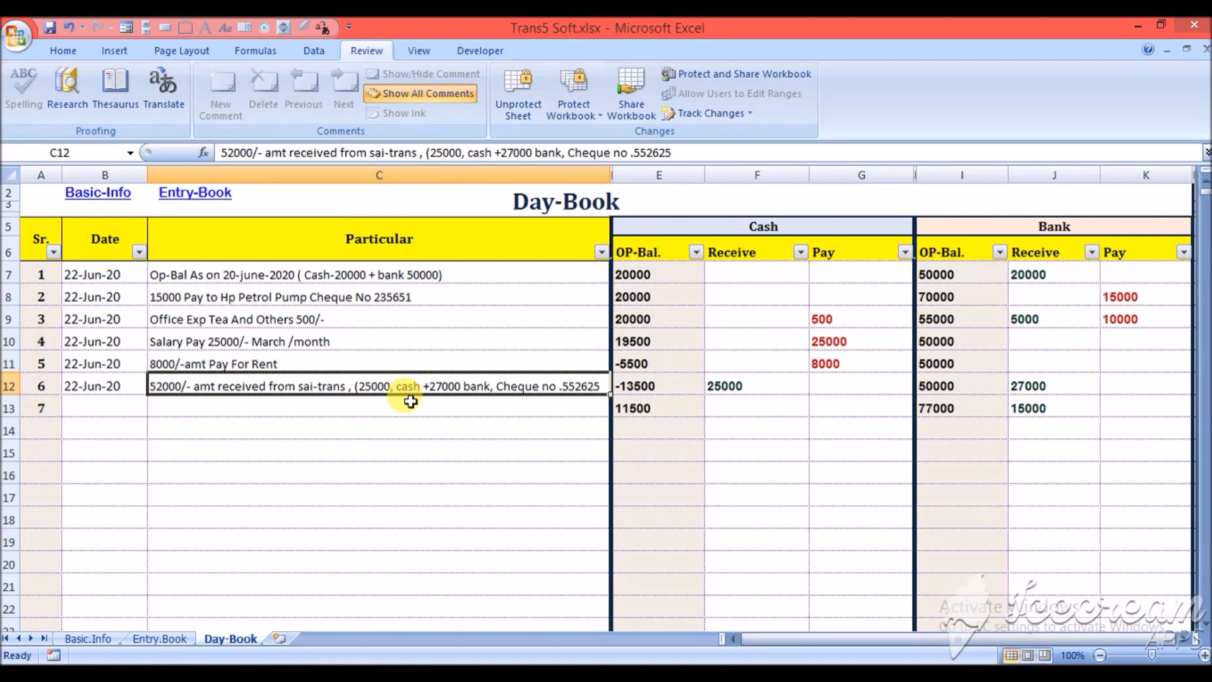
left_click(755, 386)
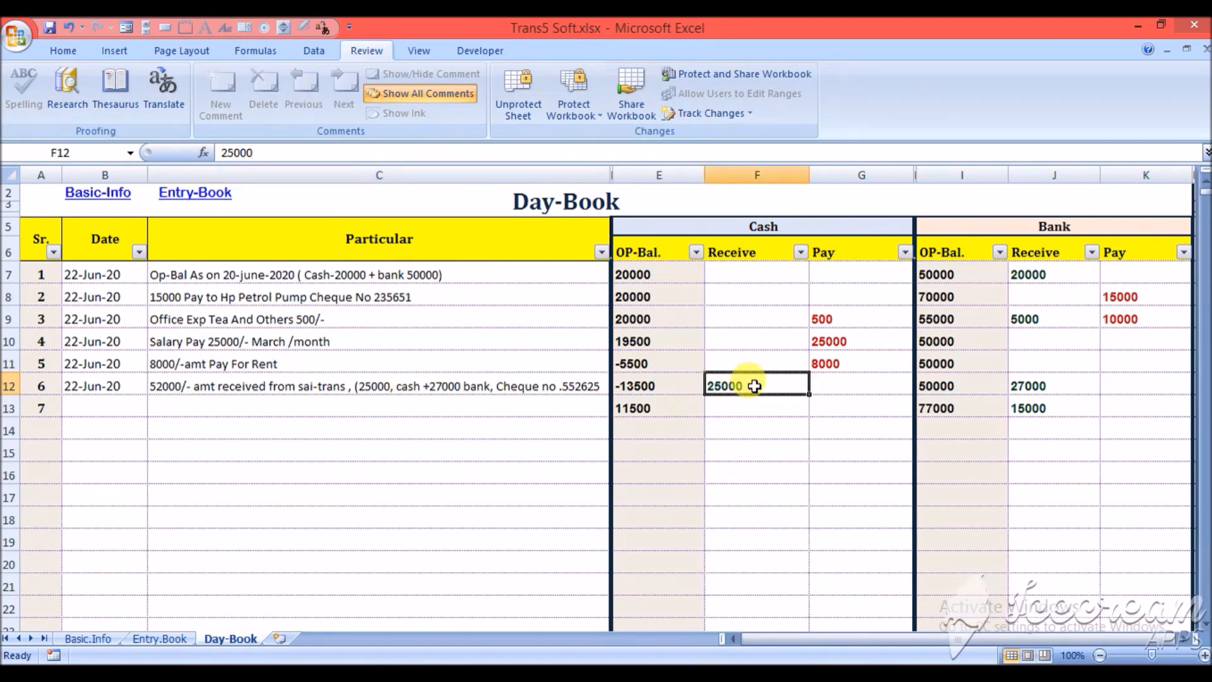
left_click(1065, 384)
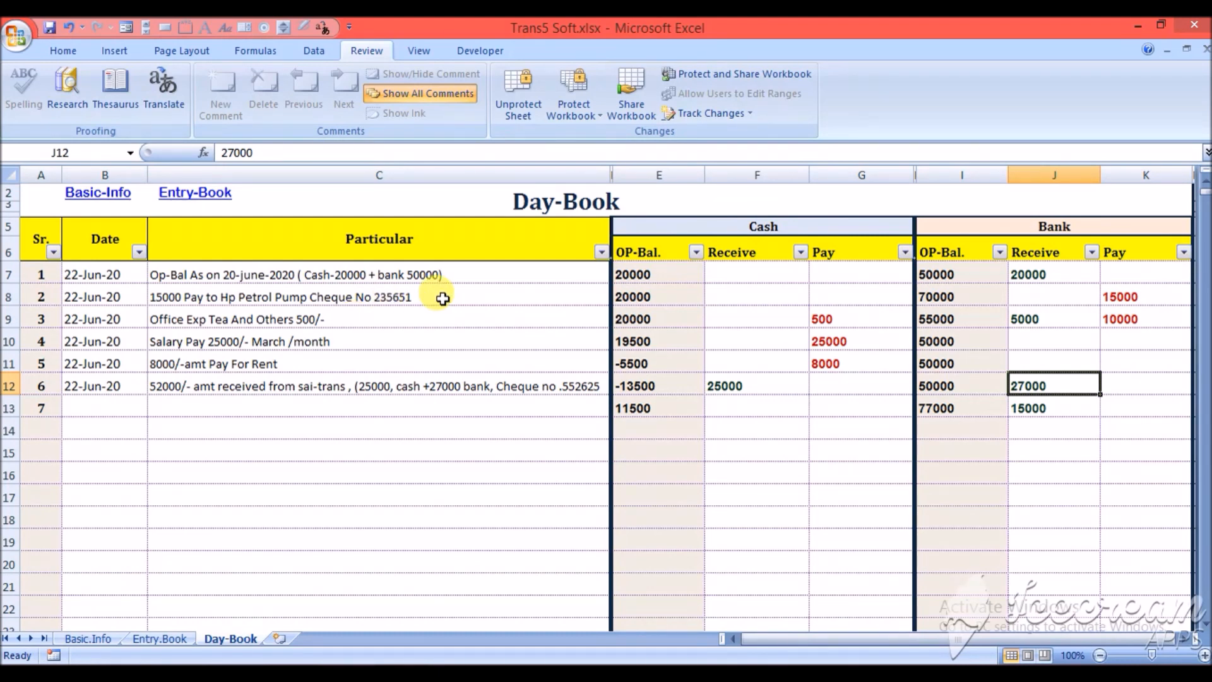
left_click(425, 385)
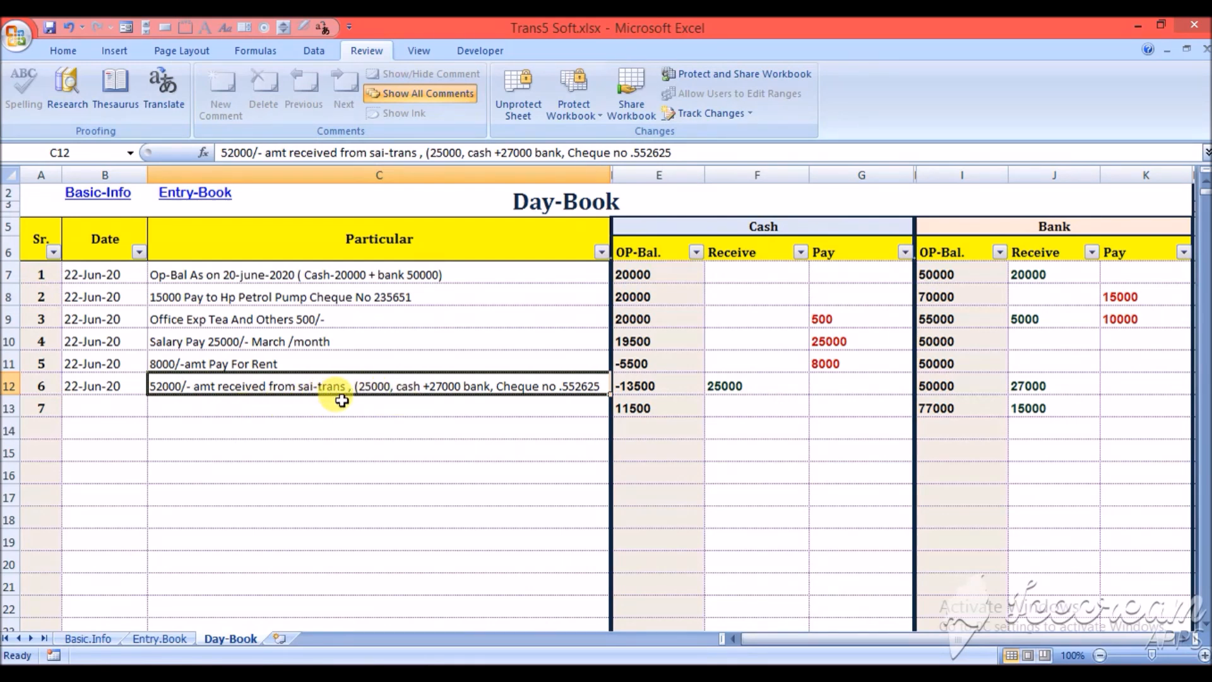
- Open the Entry-Book and inspect the trip amounts of the first three trips in the Received - (Debtors) section
left_click(195, 197)
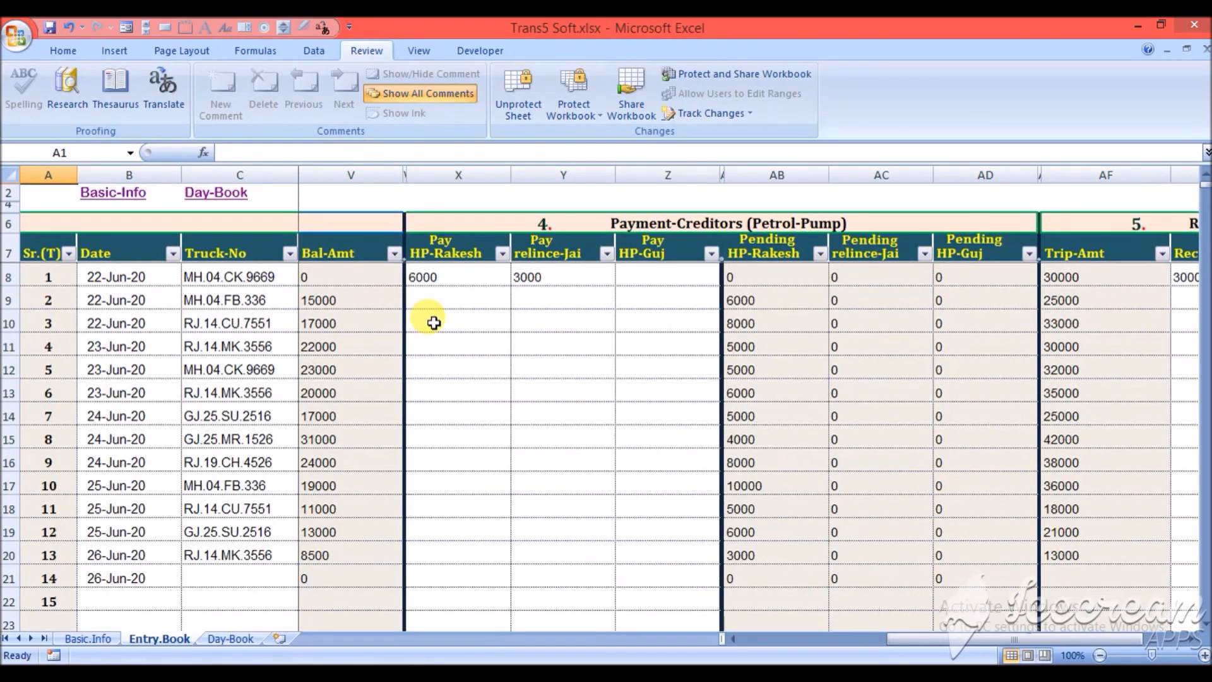
key("Right")
key("Down")
key("Down")
key("Down")
key("Down")
key("Down")
key("Down")
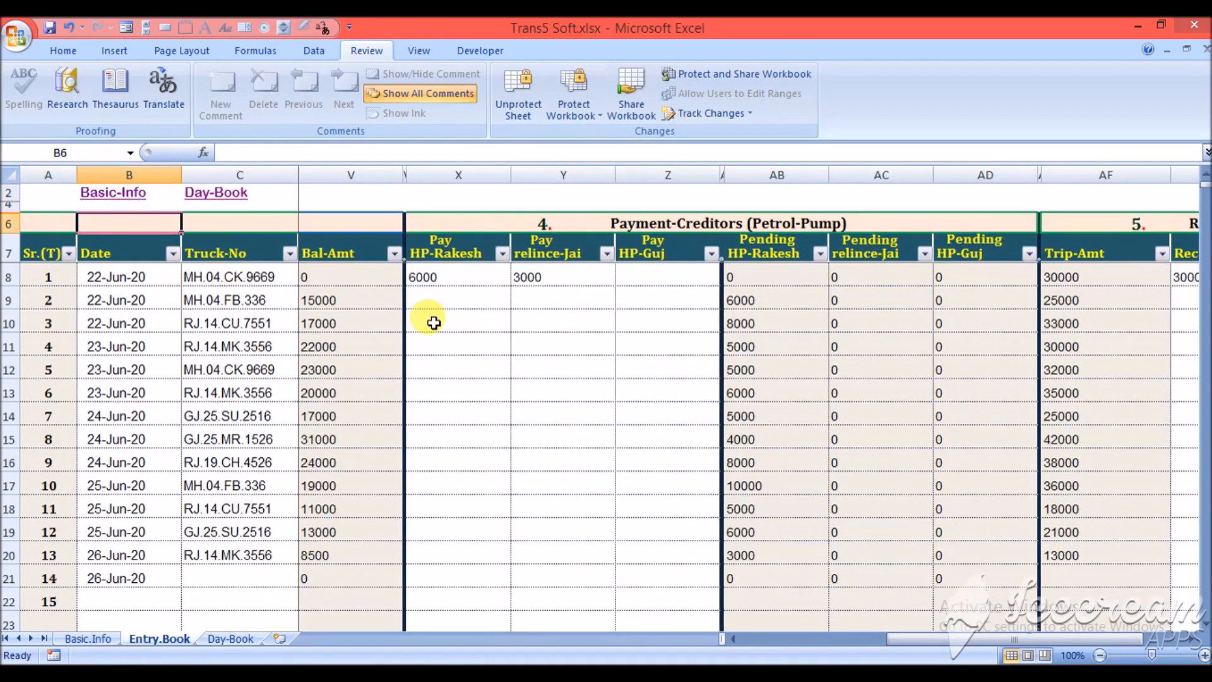
key("Right")
key("Right")
key("Right")
key("Right")
key("Right")
key("Right")
key("Right")
key("Right")
key("Right")
key("Right")
key("Right")
key("Right")
key("Right")
key("Right")
key("Right")
key("Right")
key("Right")
key("Right")
key("Right")
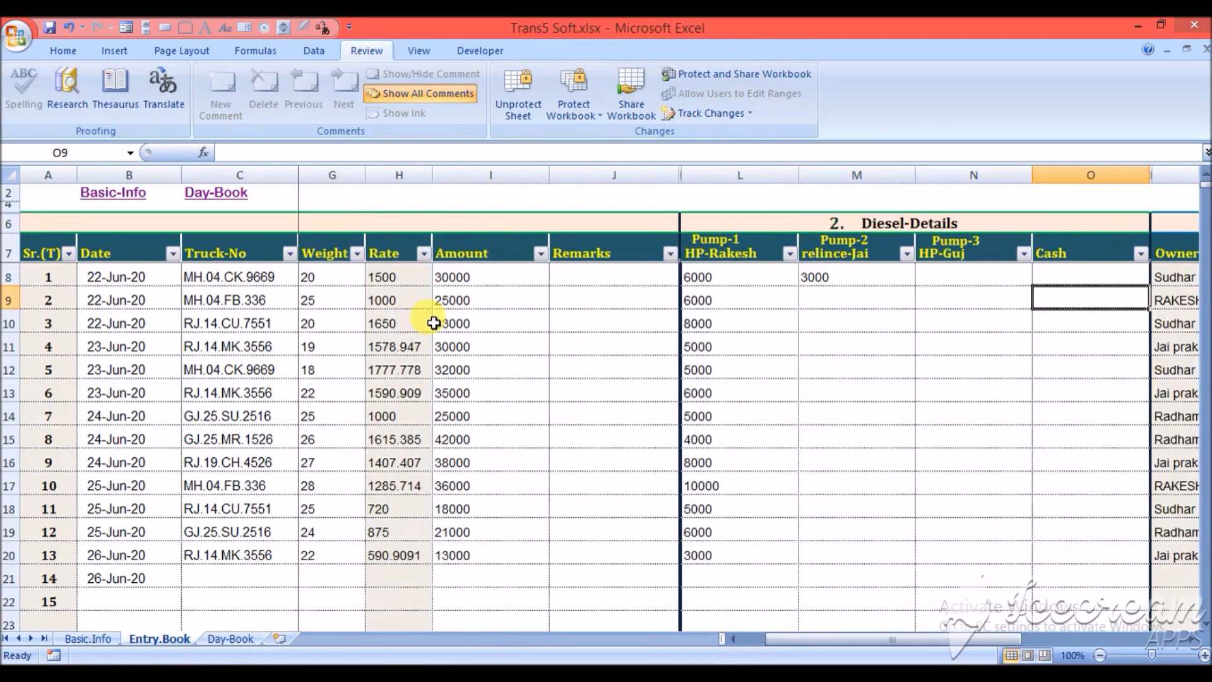
key("Right")
key("Right")
key("Right")
key("Right")
key("Right")
key("Right")
key("Right")
key("Right")
key("Right")
key("Right")
key("Right")
key("Right")
key("Right")
key("Right")
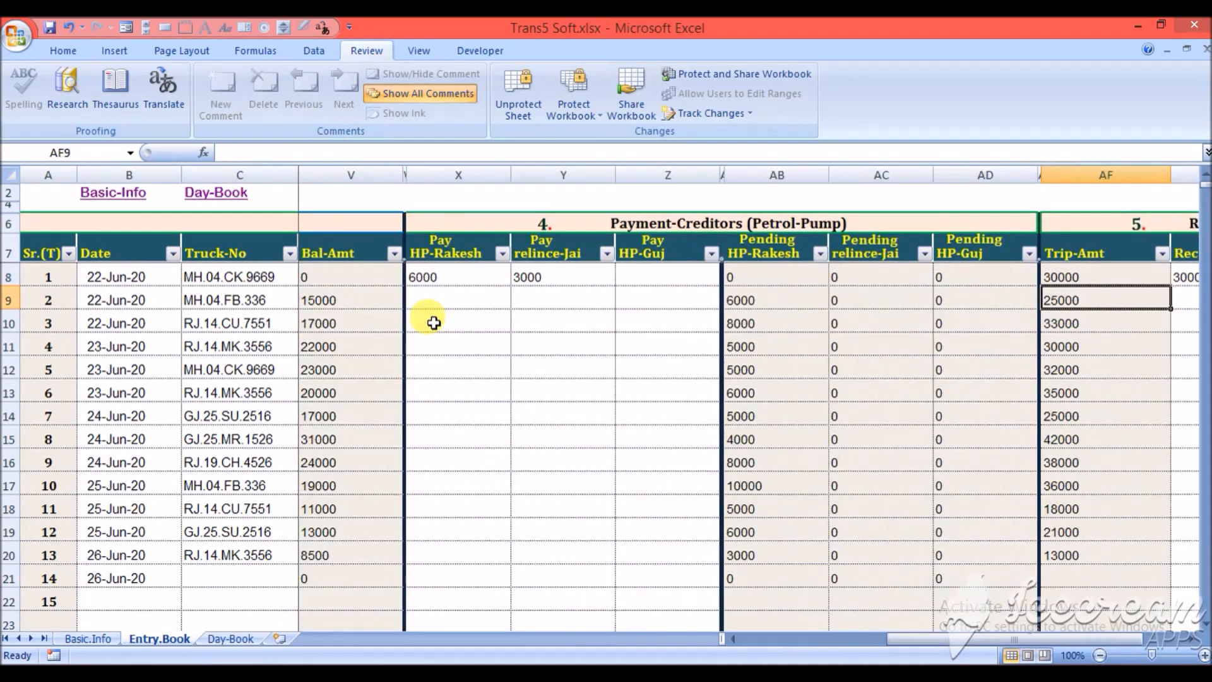
key("Left")
key("Left")
key("Left")
key("Left")
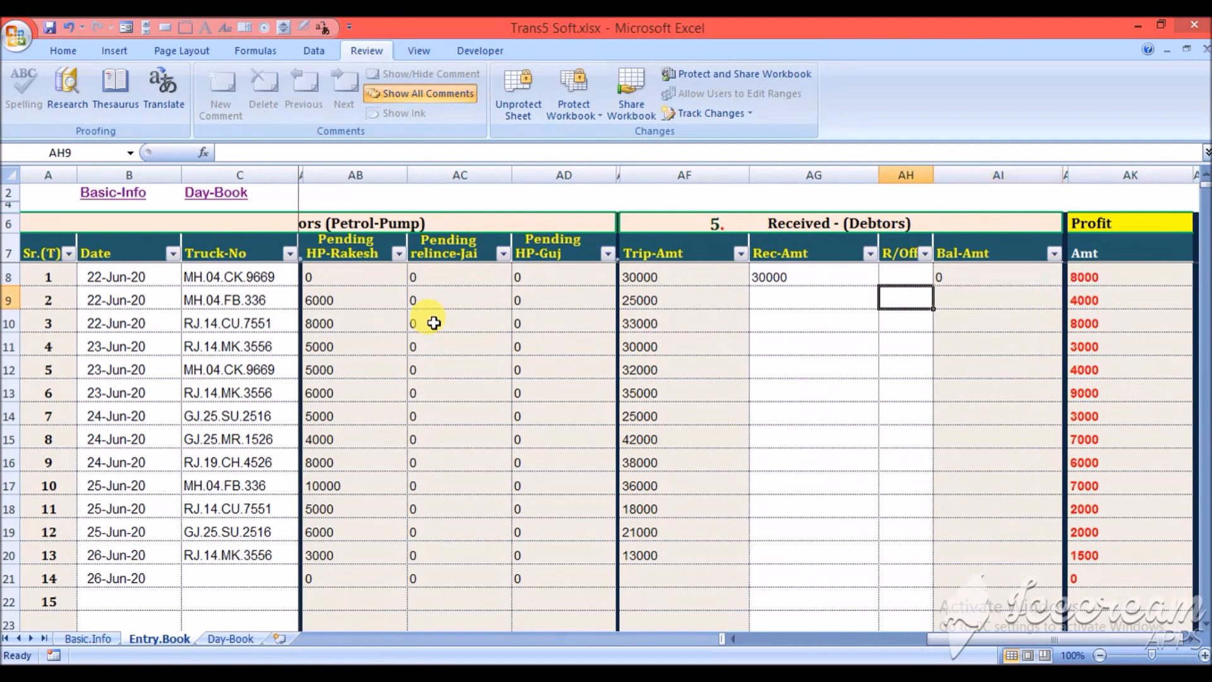
key("Up")
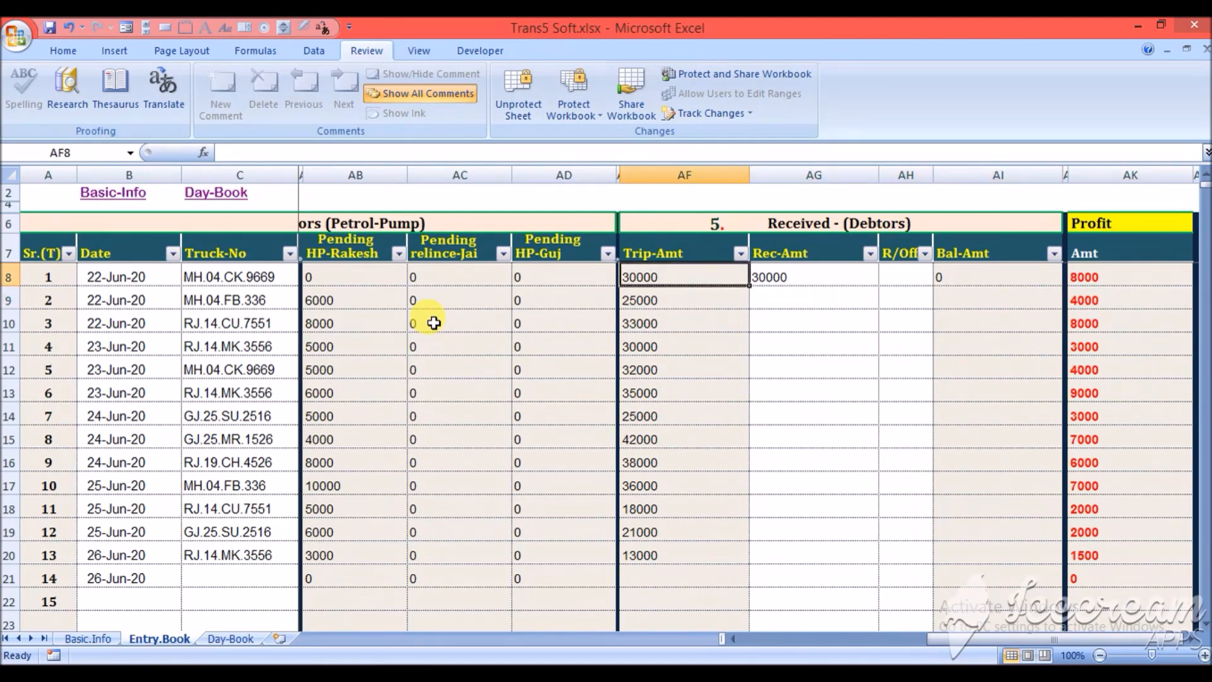
key("Down")
key("Down")
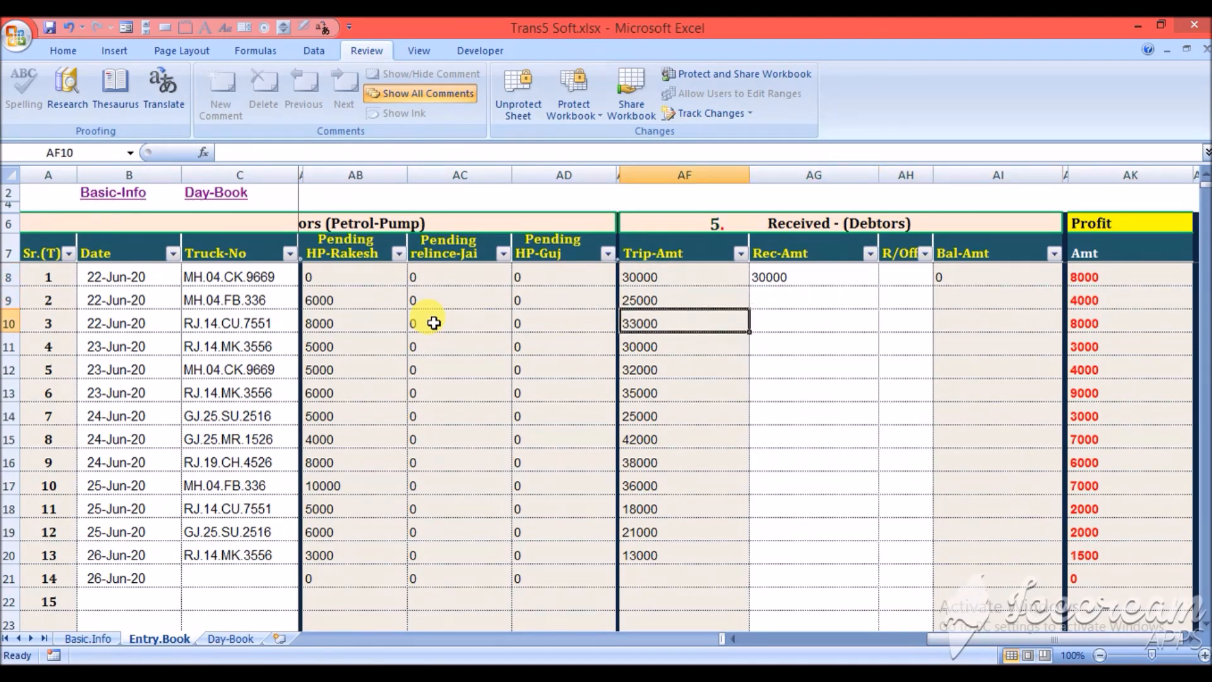
- Examine the debtors' received-amount cells for the first few trips in the Entry-Book
key("Right")
key("Up")
key("Up")
key("Down")
key("Down")
key("Down")
key("Down")
key("Up")
key("Up")
key("Up")
key("Up")
key("Down")
key("Down")
key("Down")
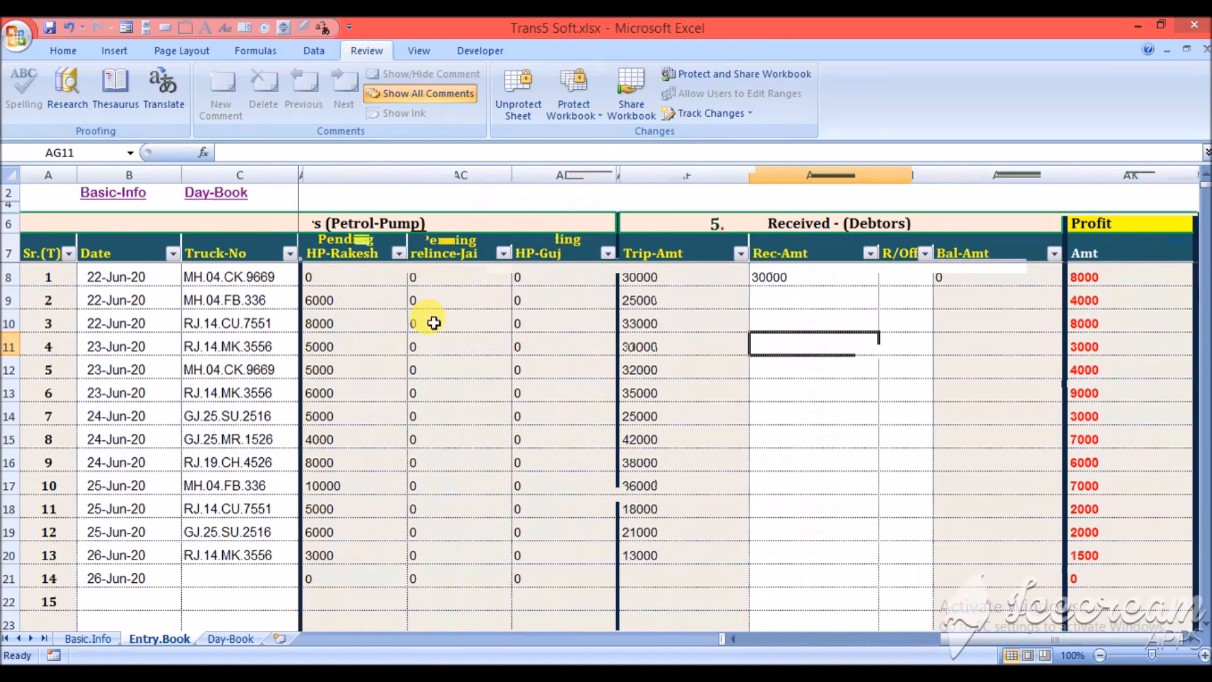
- Check the party on the sixth Day-Book entry and filter the Entry-Book's party names to Sai-Trans only
left_click(235, 638)
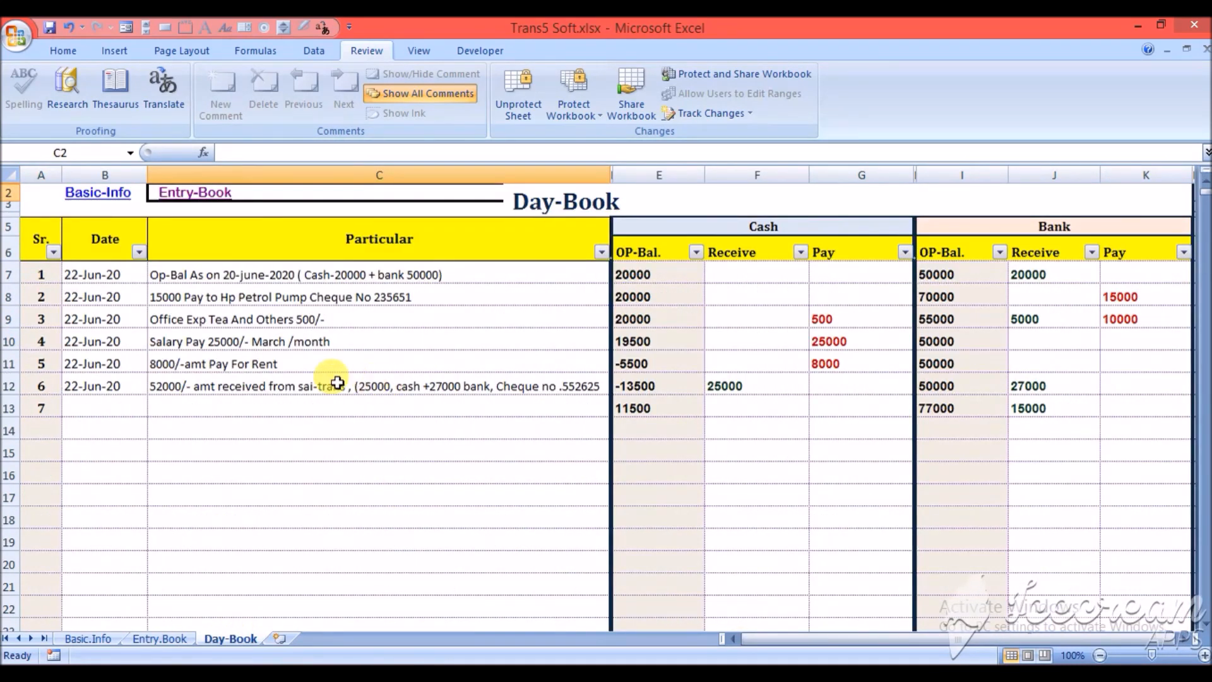
left_click(314, 385)
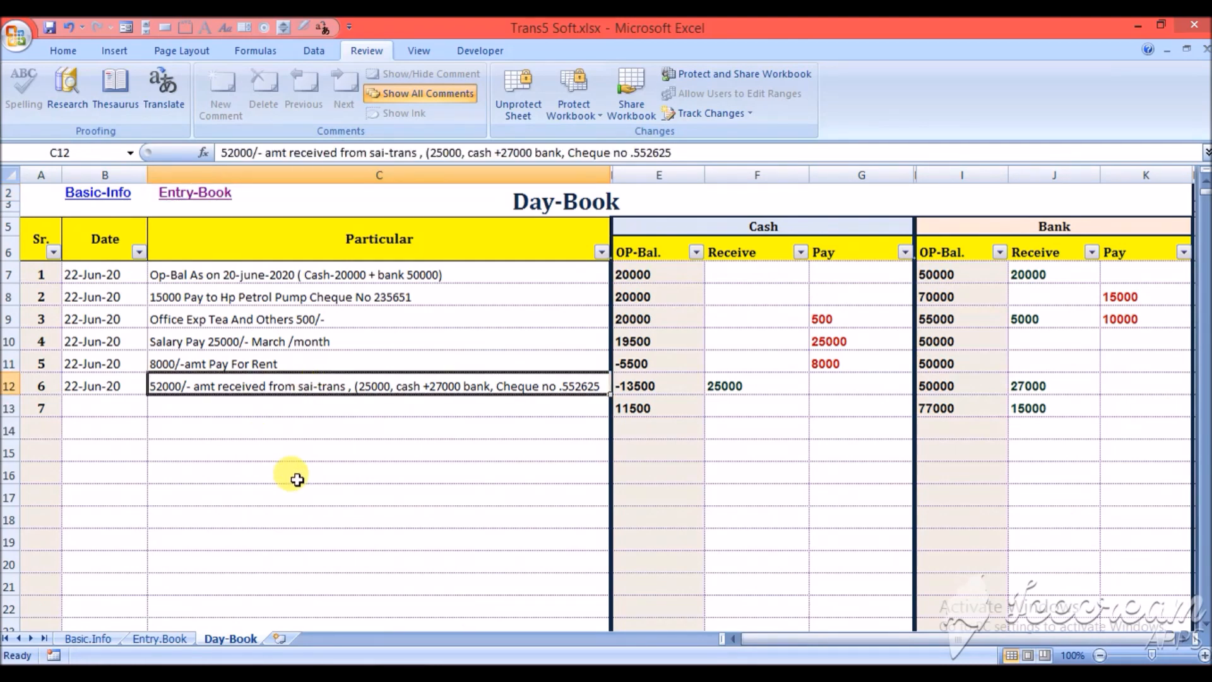
left_click(206, 197)
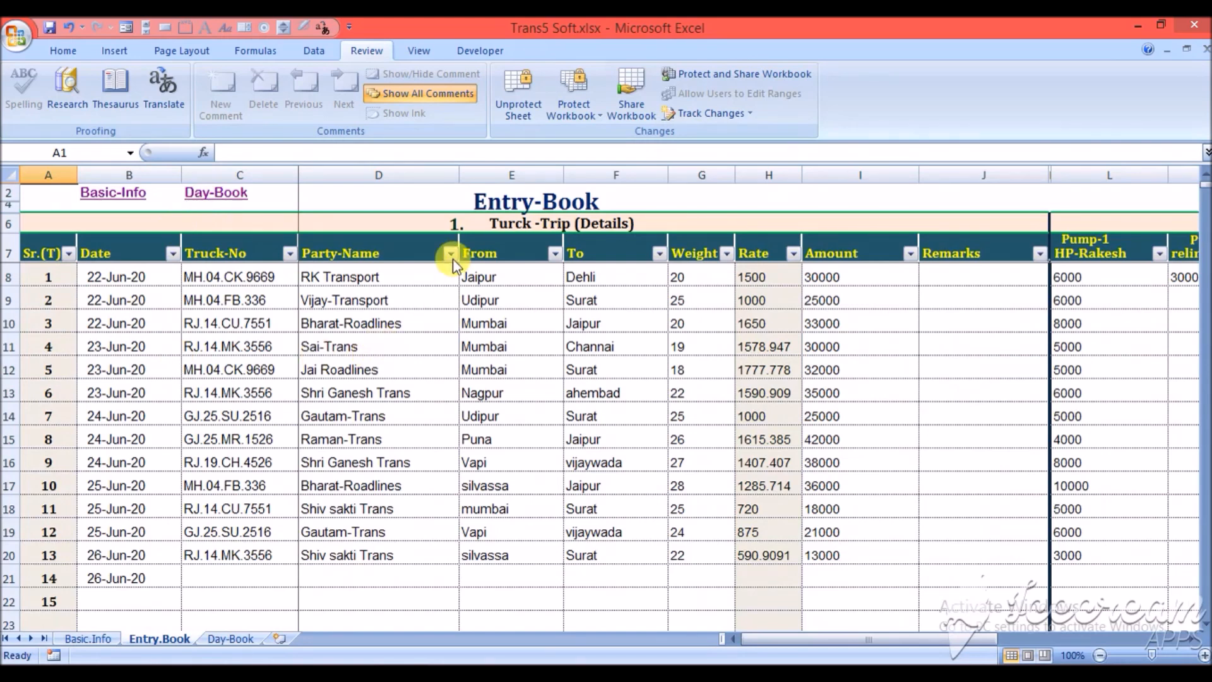
left_click(450, 253)
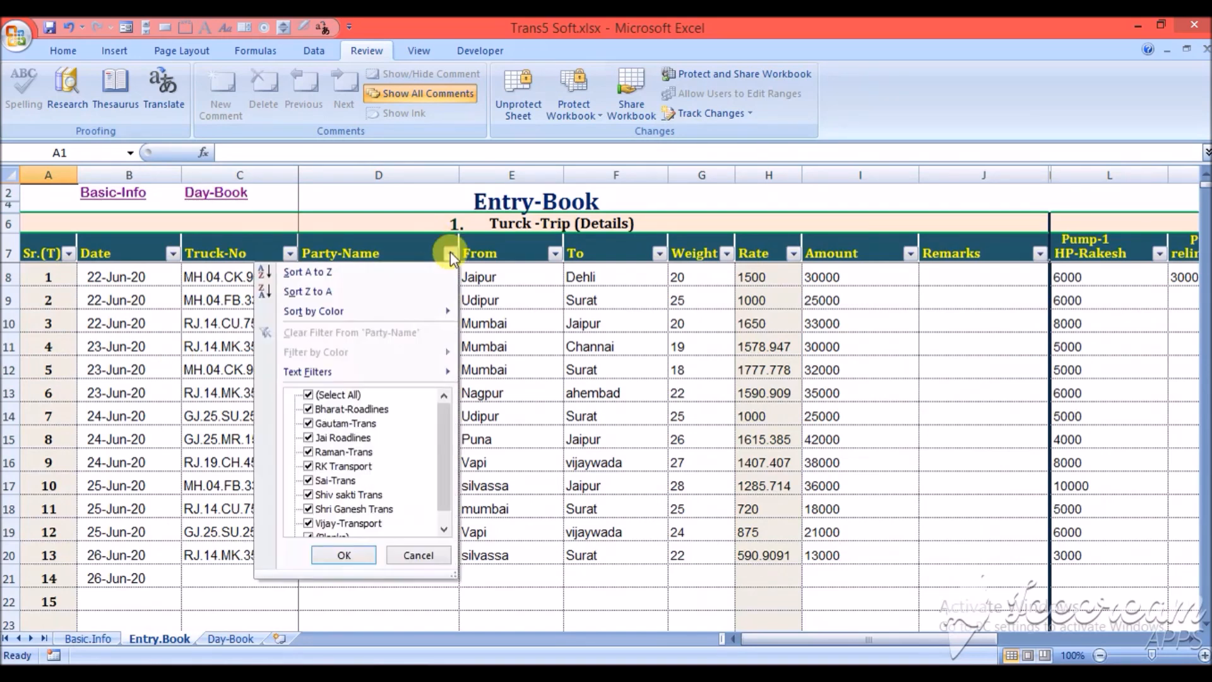
left_click(327, 396)
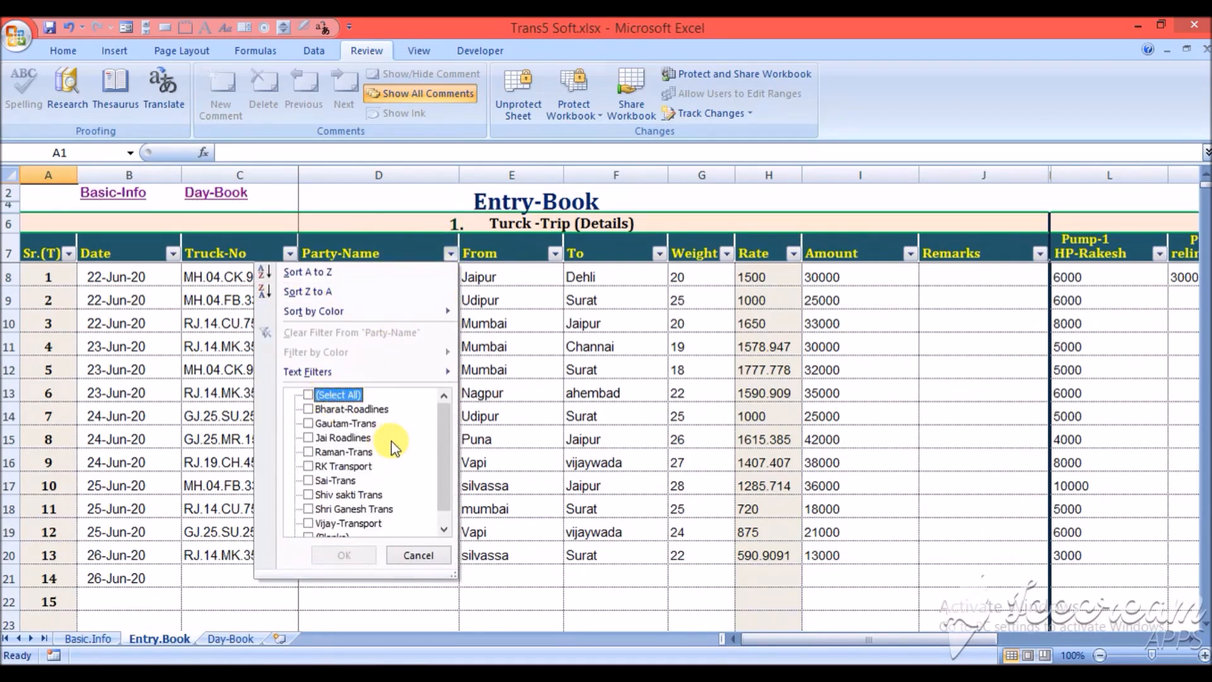
left_click(312, 481)
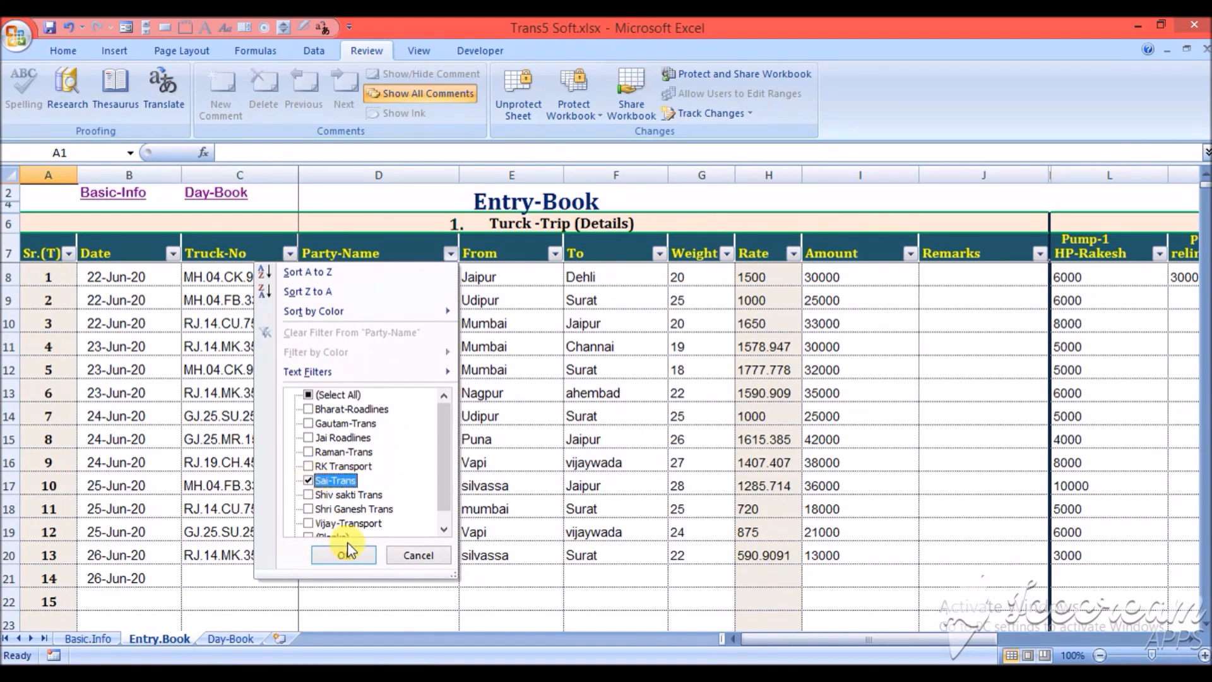
left_click(346, 554)
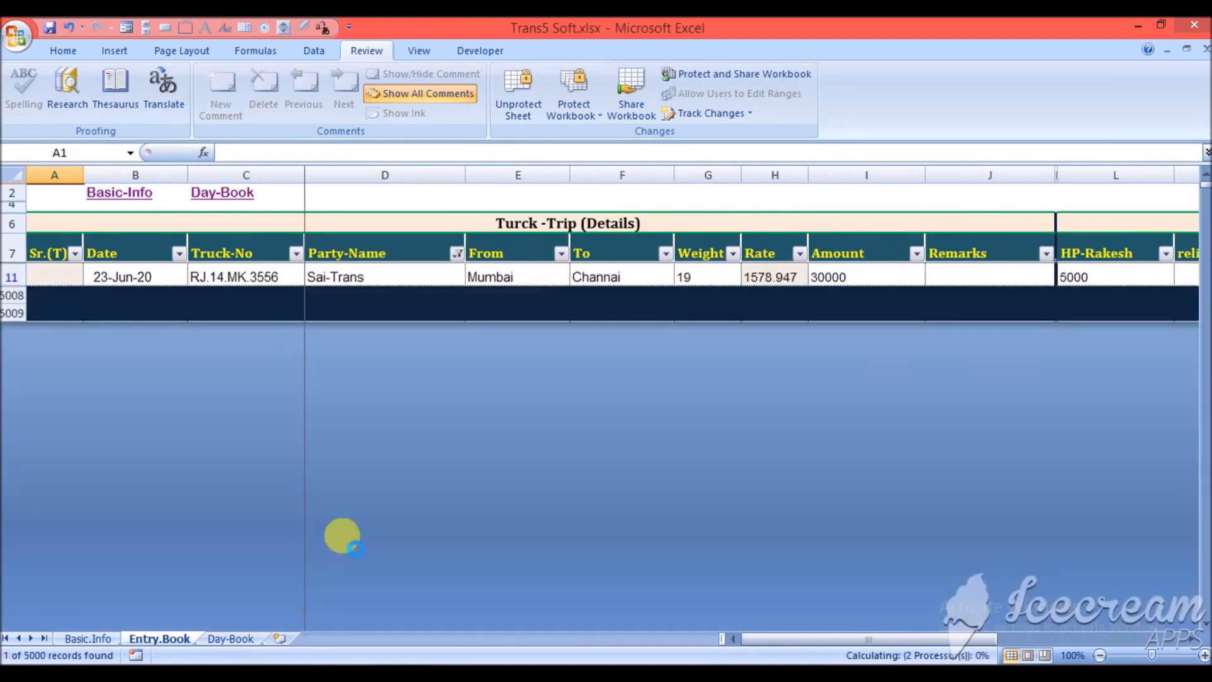
- Record 30000 as the debtor's received amount on the filtered Sai-Trans trip
left_click(406, 248)
key("Down")
key("Up")
key("Down")
key("Right")
key("Right")
key("Right")
key("Right")
key("Right")
key("Right")
key("Right")
key("Right")
key("Right")
key("Right")
key("Right")
key("Right")
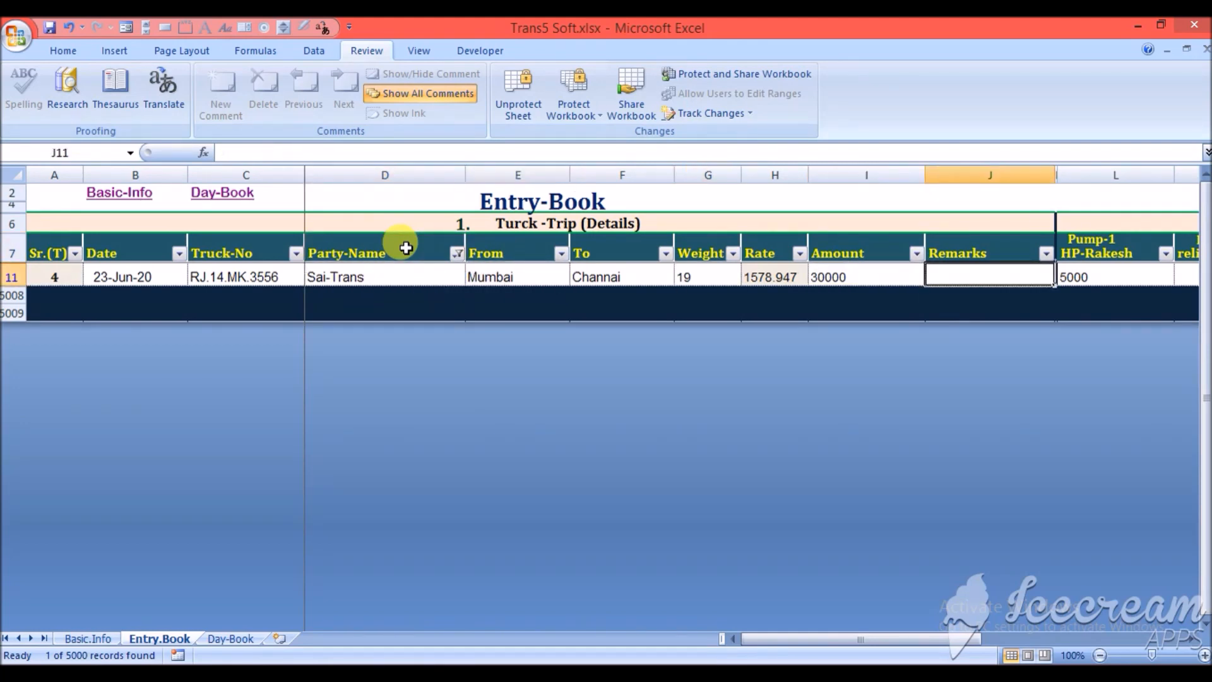
key("Right")
key("Right")
key("Right")
key("Right")
key("Right")
key("Right")
key("Right")
key("Right")
key("Right")
key("Right")
key("Right")
key("Right")
key("Right")
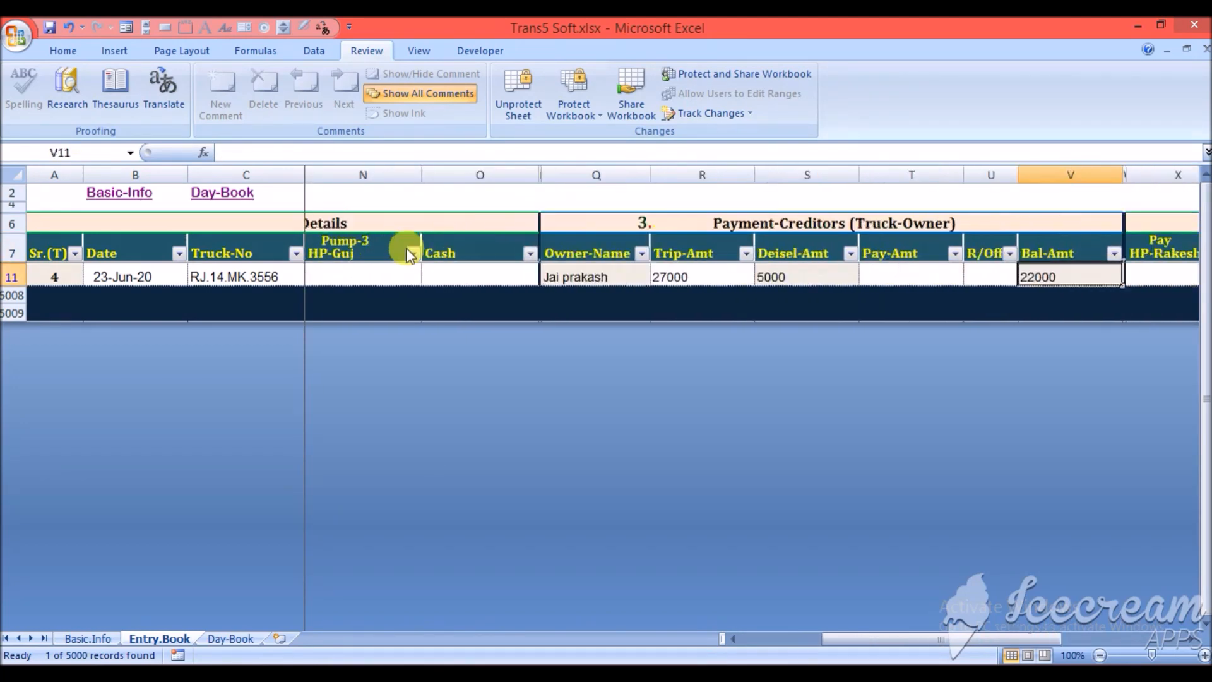
key("Right")
key("Right")
key("Right")
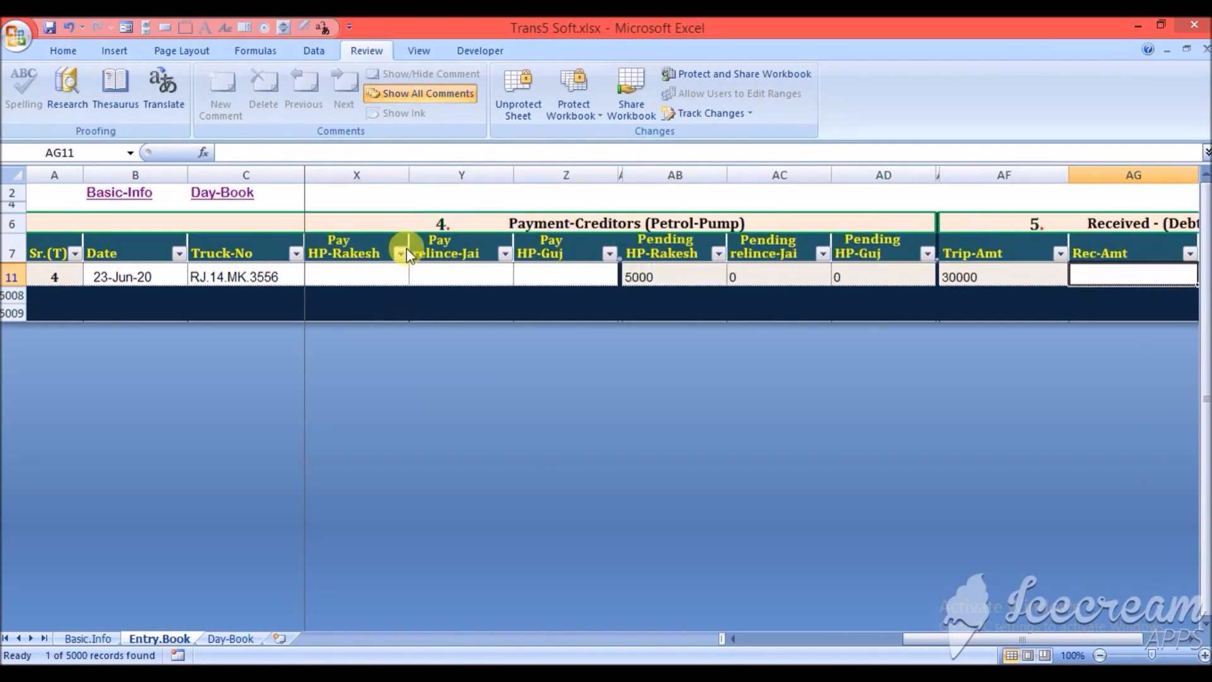
key("Left")
key("Left")
key("Left")
key("Left")
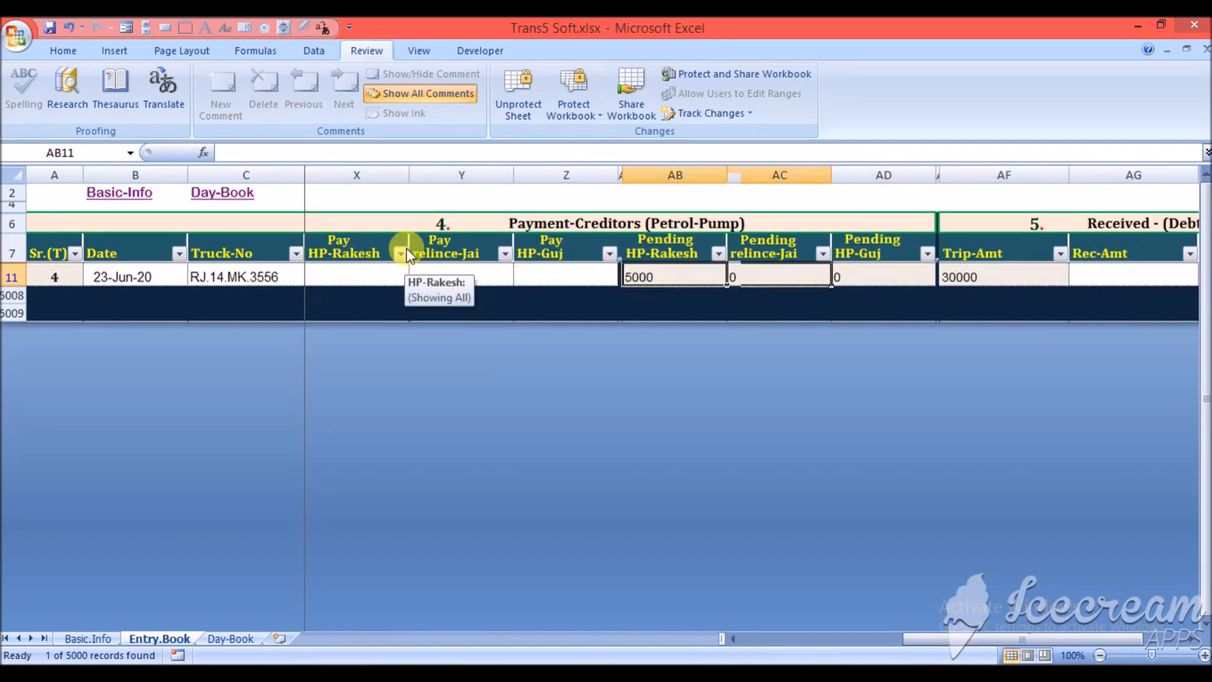
key("Right")
key("Right")
key("Right")
key("Right")
key("Right")
key("Left")
key("Left")
key("Left")
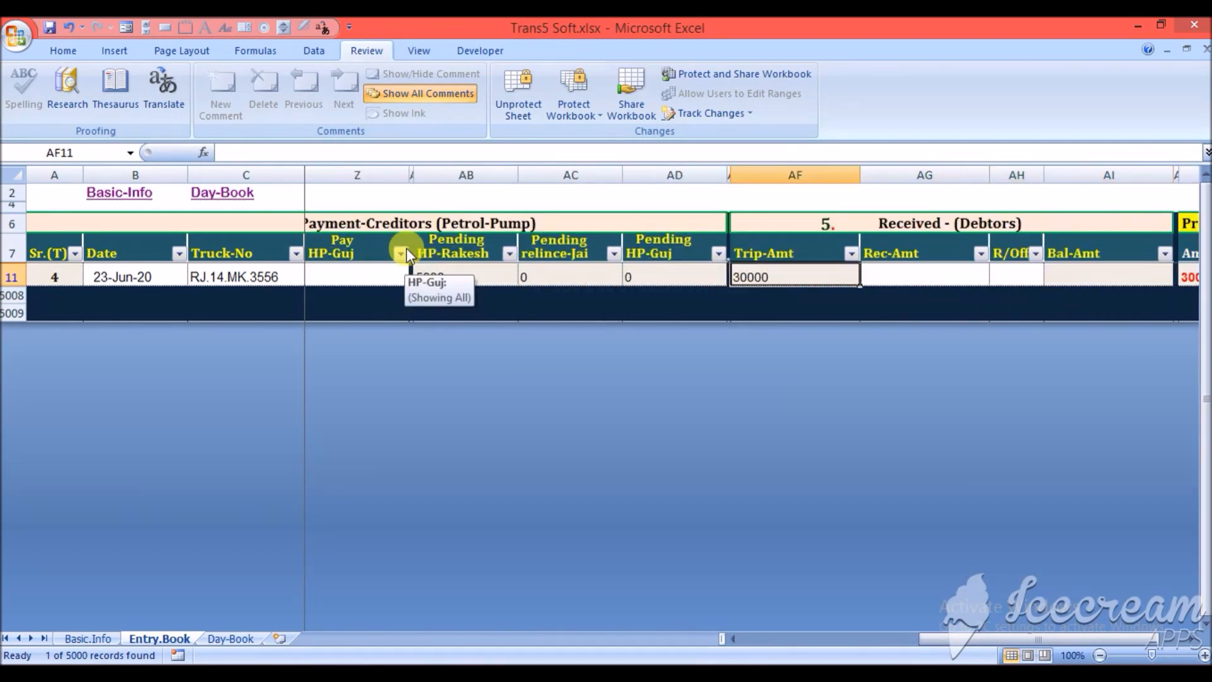
key("Right")
type("30000")
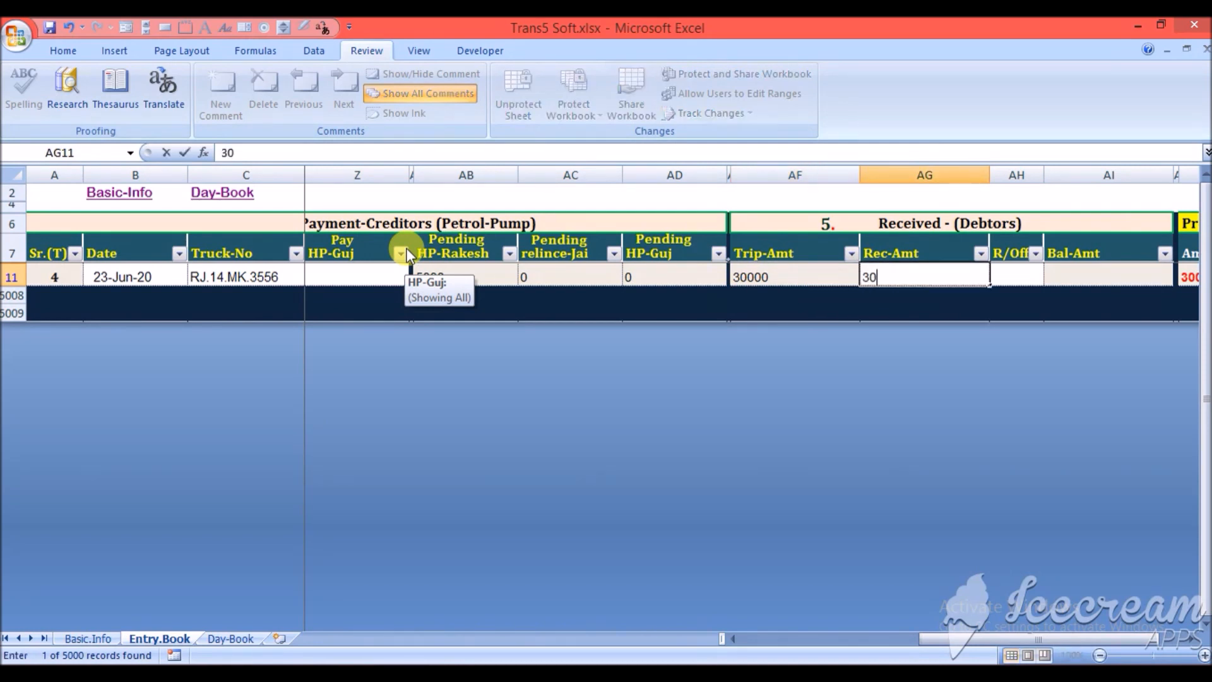
key("Right")
key("Right")
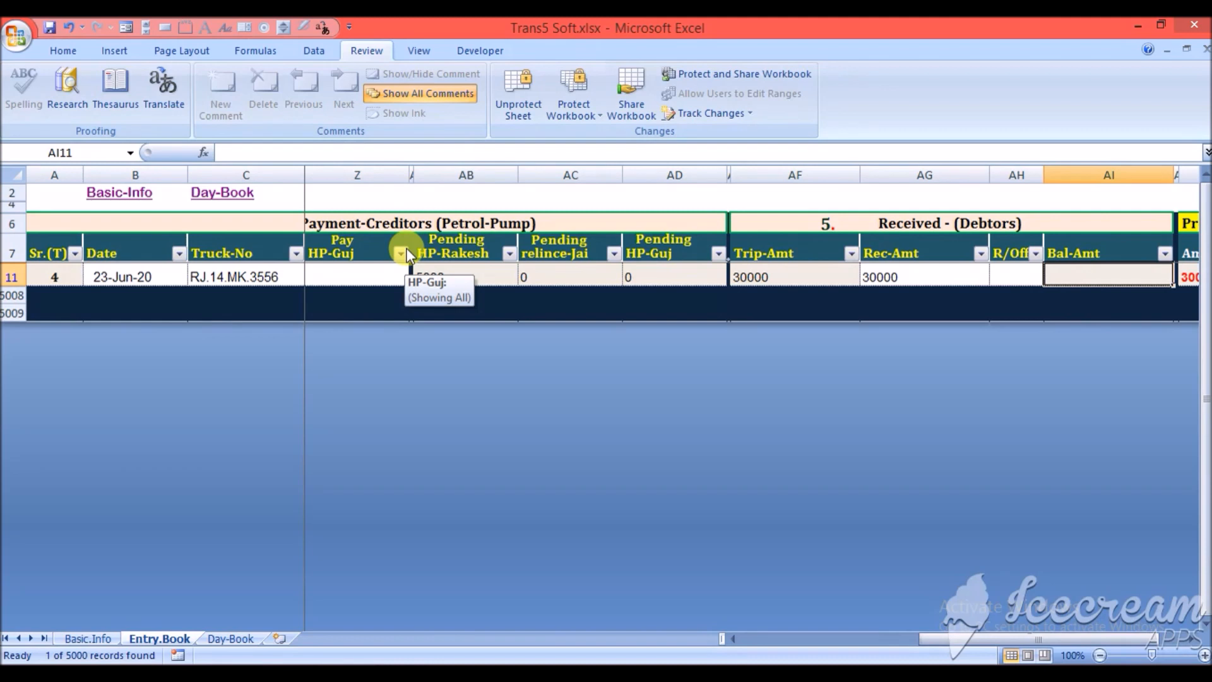
- Clear the Sai-Trans filter on the Entry-Book's party names to list all trips
key("Home")
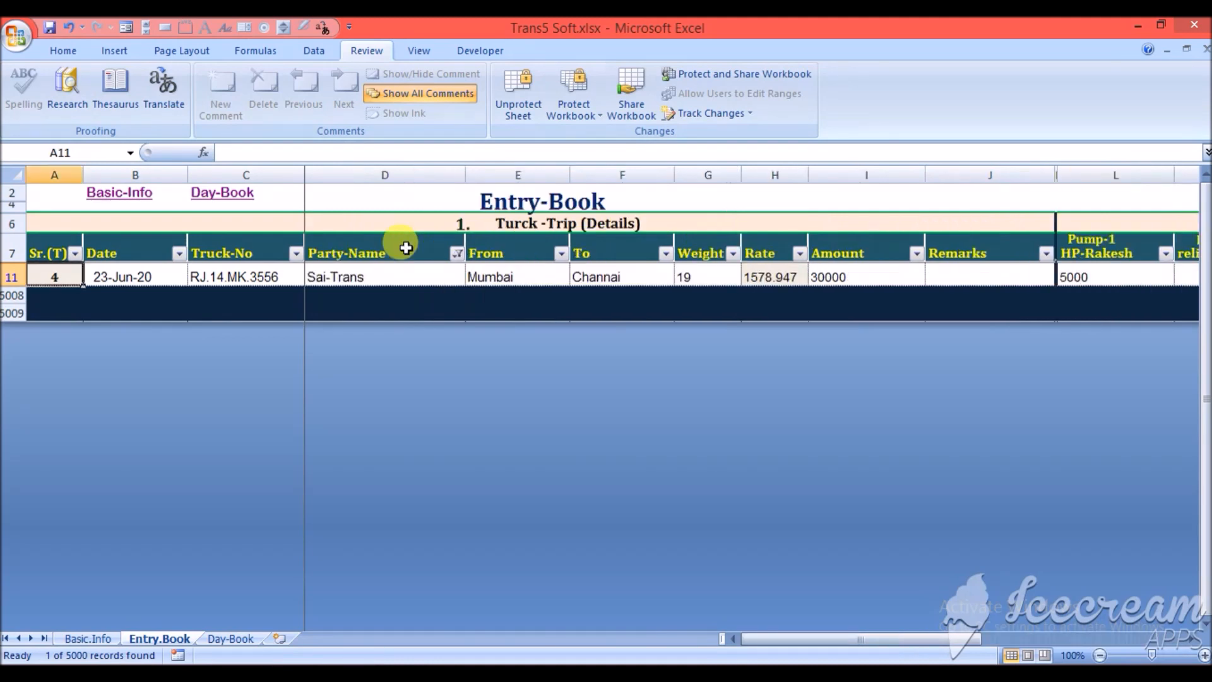
left_click(458, 252)
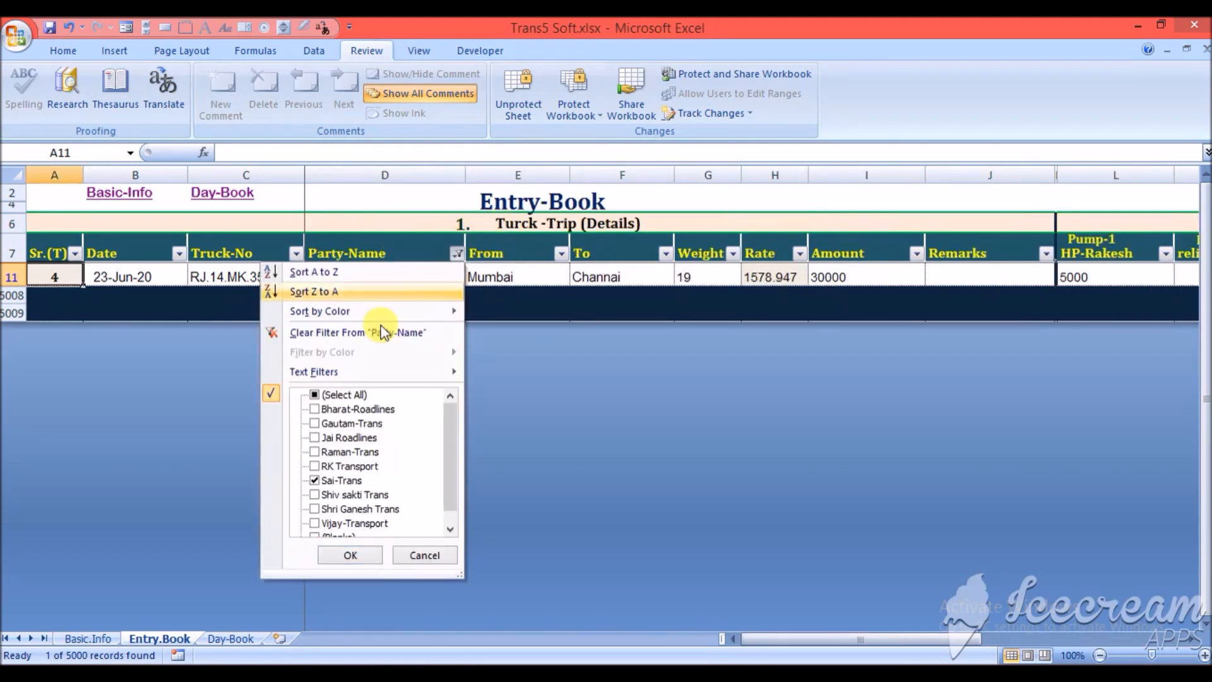
left_click(341, 391)
left_click(358, 555)
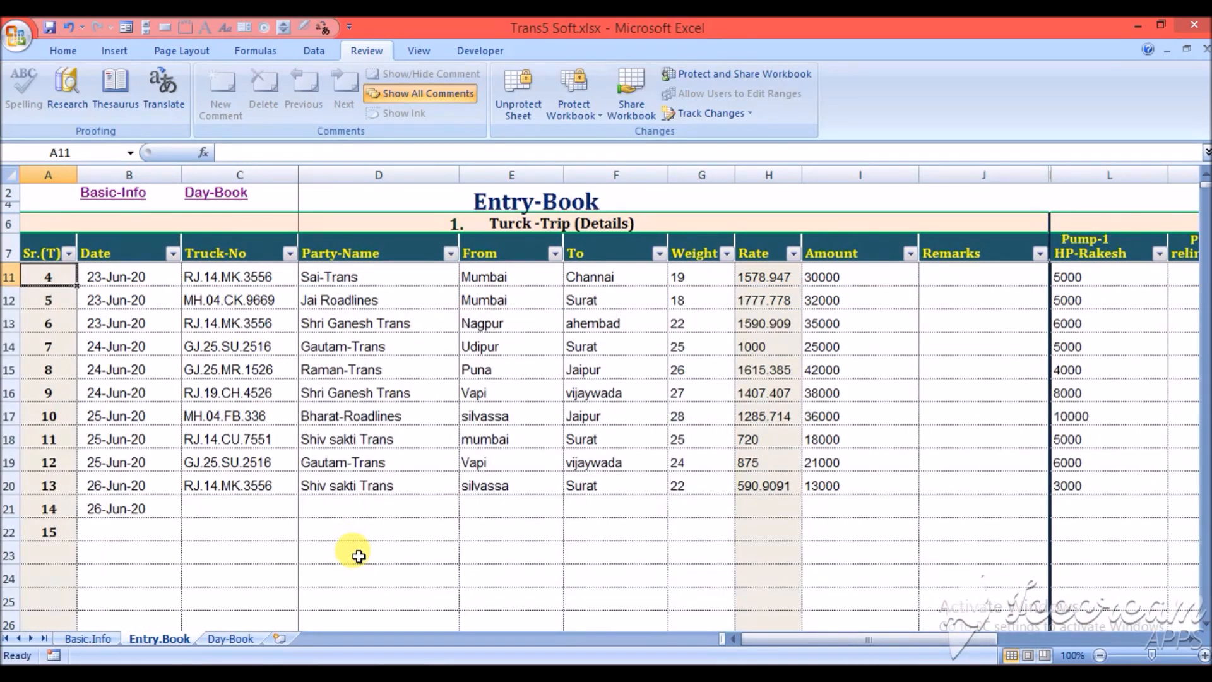
- Check the petrol-pump payment entry in the Day-Book and scan the fourth trip's diesel, truck-owner and pump columns in the Entry-Book
left_click(240, 641)
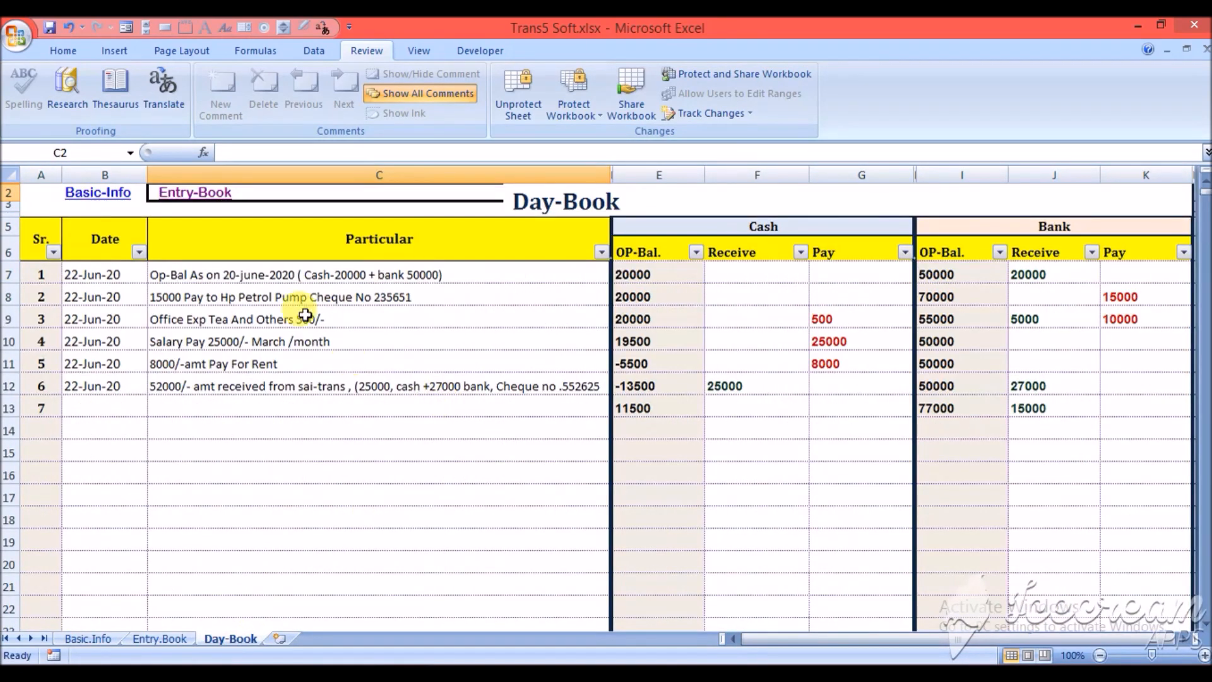
left_click(440, 300)
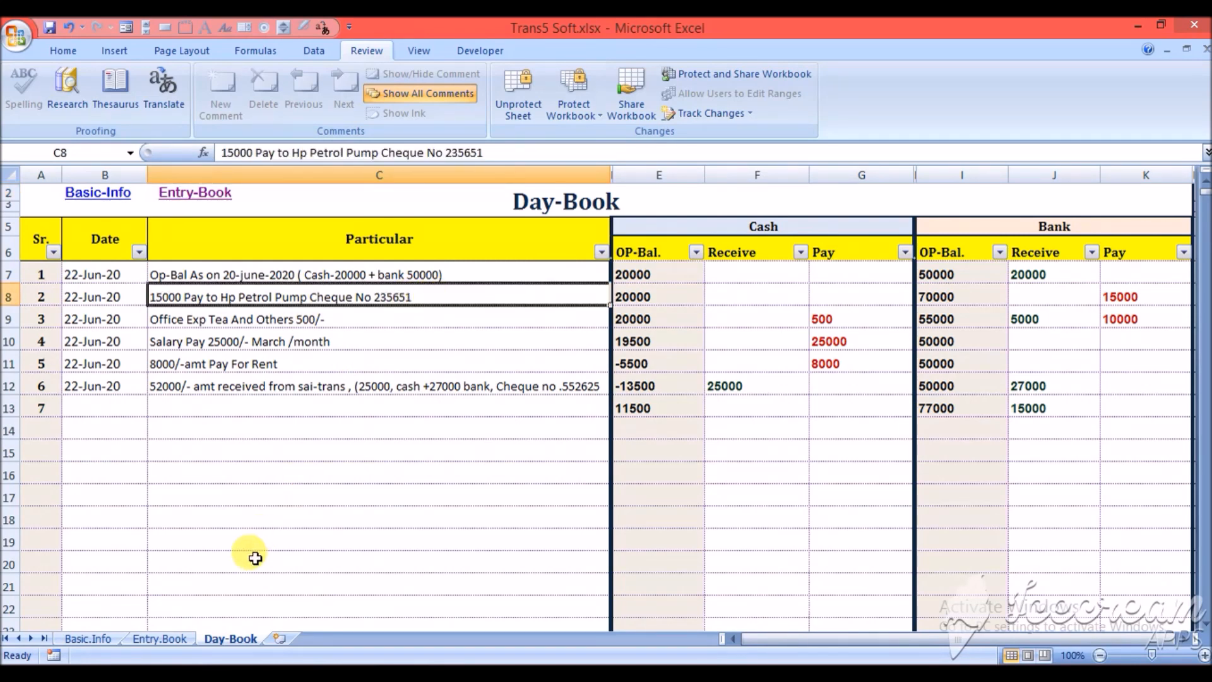
left_click(166, 637)
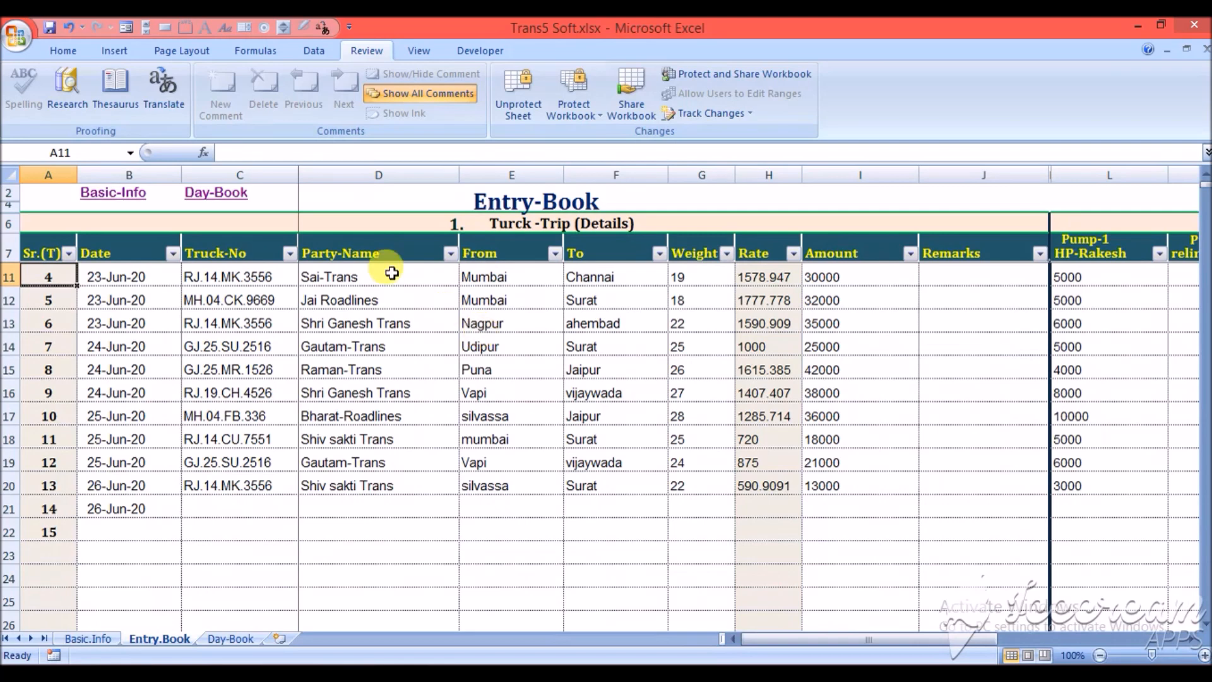
left_click(390, 278)
key("Right")
key("Right")
key("Right")
key("Right")
key("Right")
key("Right")
key("Right")
key("Right")
key("Right")
key("Right")
key("Right")
key("Right")
key("Right")
key("Right")
key("Right")
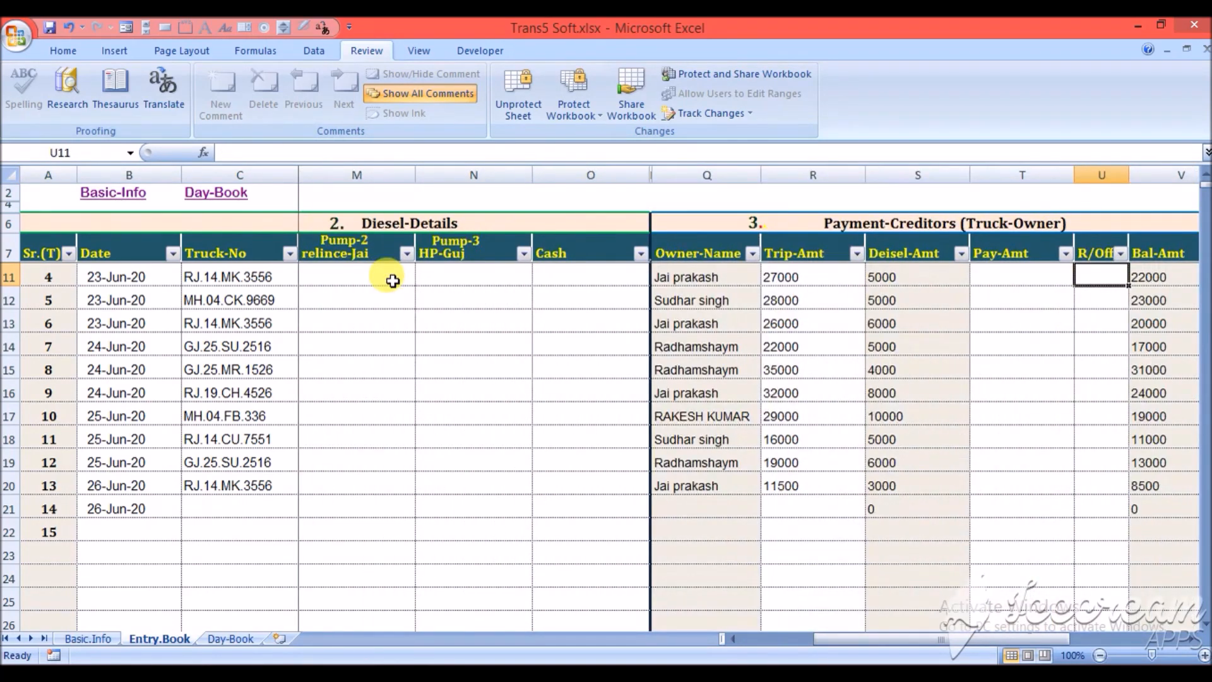
key("Right")
key("Right")
key("Right")
key("Right")
key("Right")
key("Right")
key("Right")
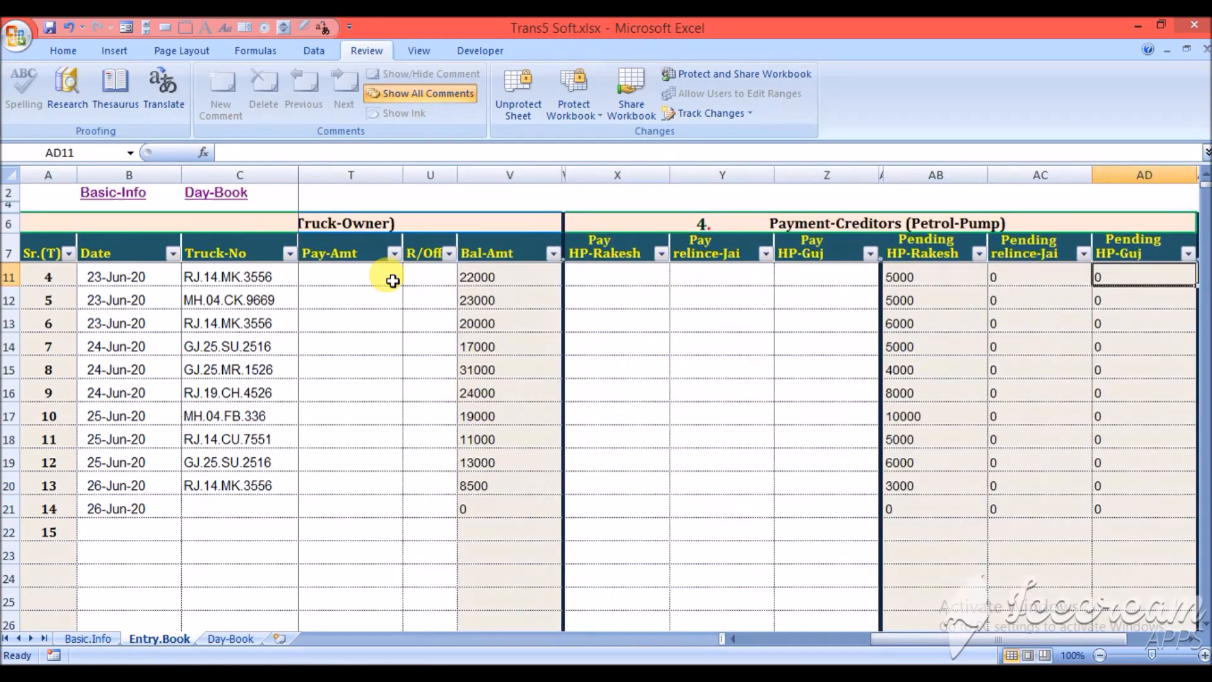
- Examine the fourth trip's owner name, trip amount, diesel amount and pay amount in the Payment-Creditors (Truck-Owner) section
key("Left")
key("Left")
key("Left")
key("Left")
key("Left")
key("Left")
key("Left")
key("Left")
key("Left")
key("Left")
key("Left")
key("Left")
key("Left")
key("Left")
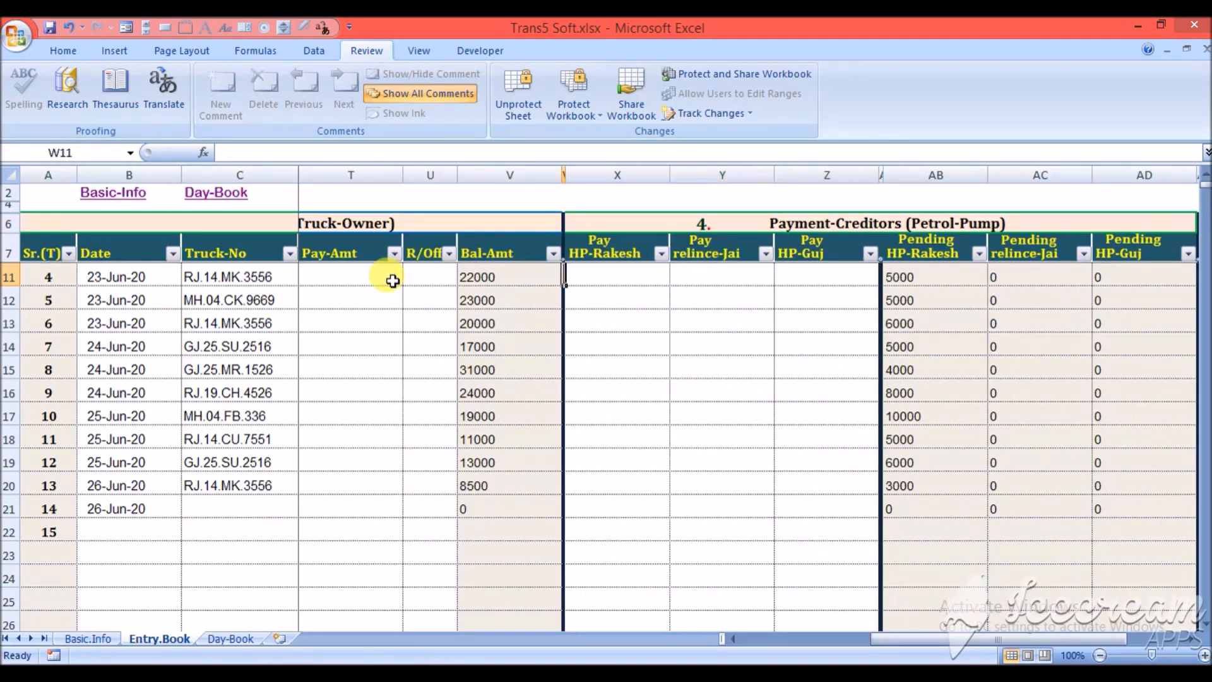
key("Right")
key("Right")
key("Right")
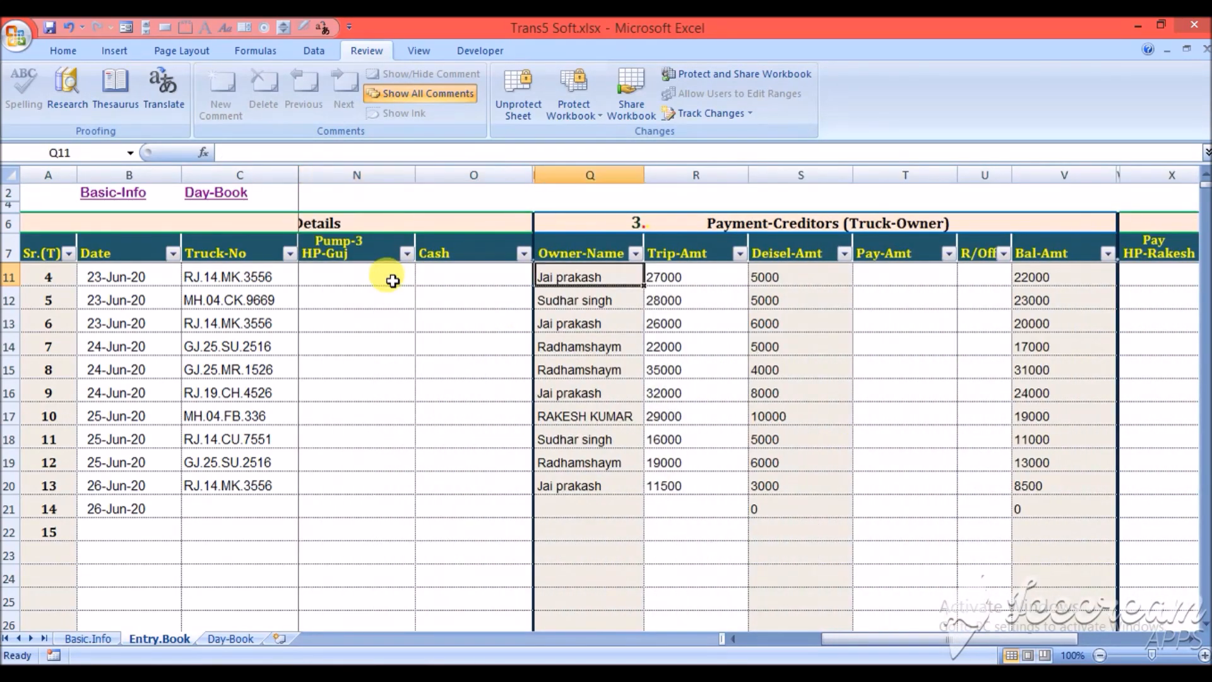
key("Right")
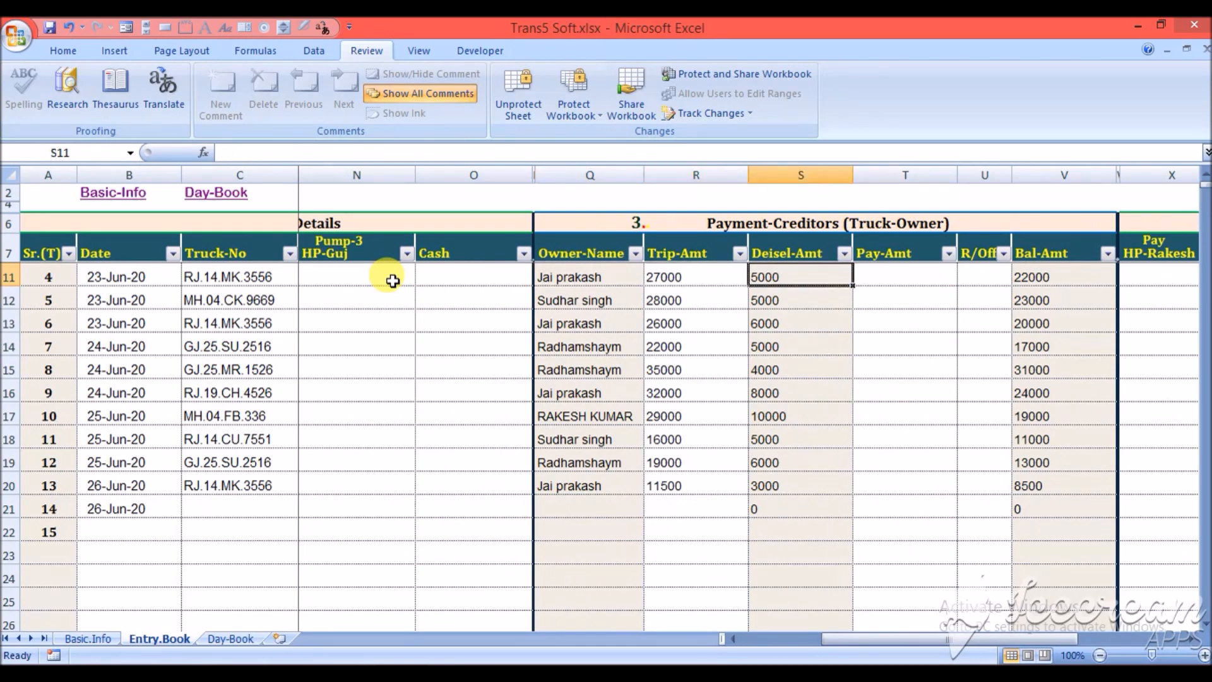
key("Right")
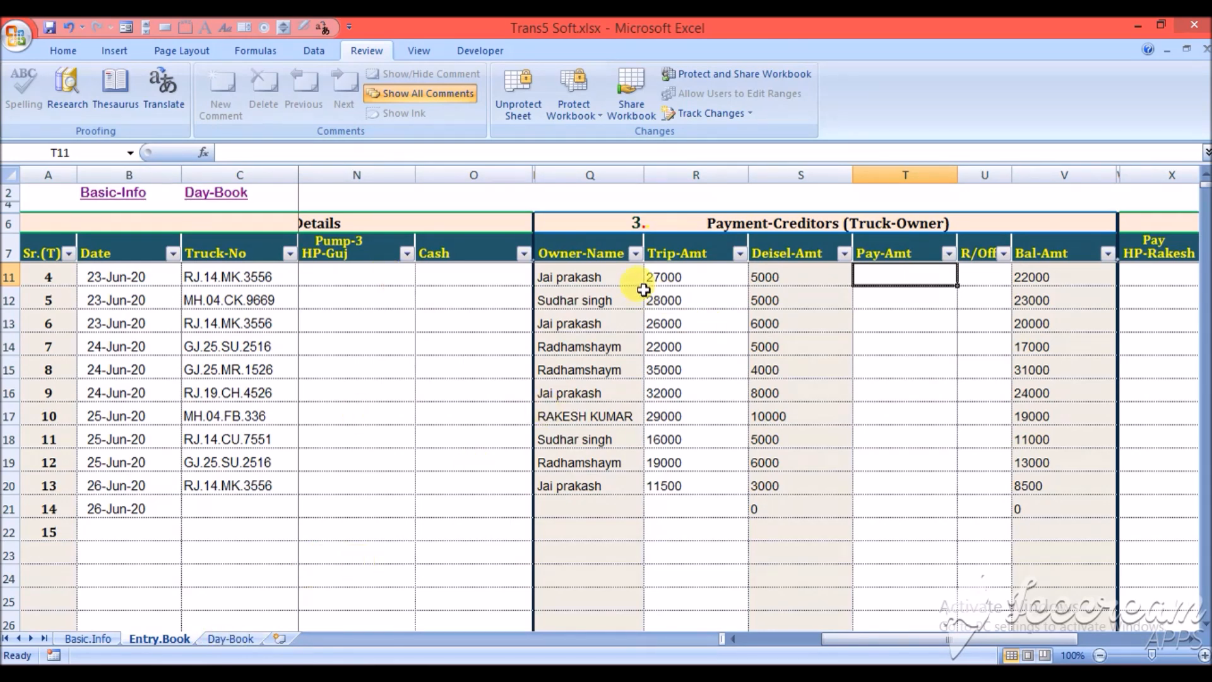
left_click(696, 276)
key("Right")
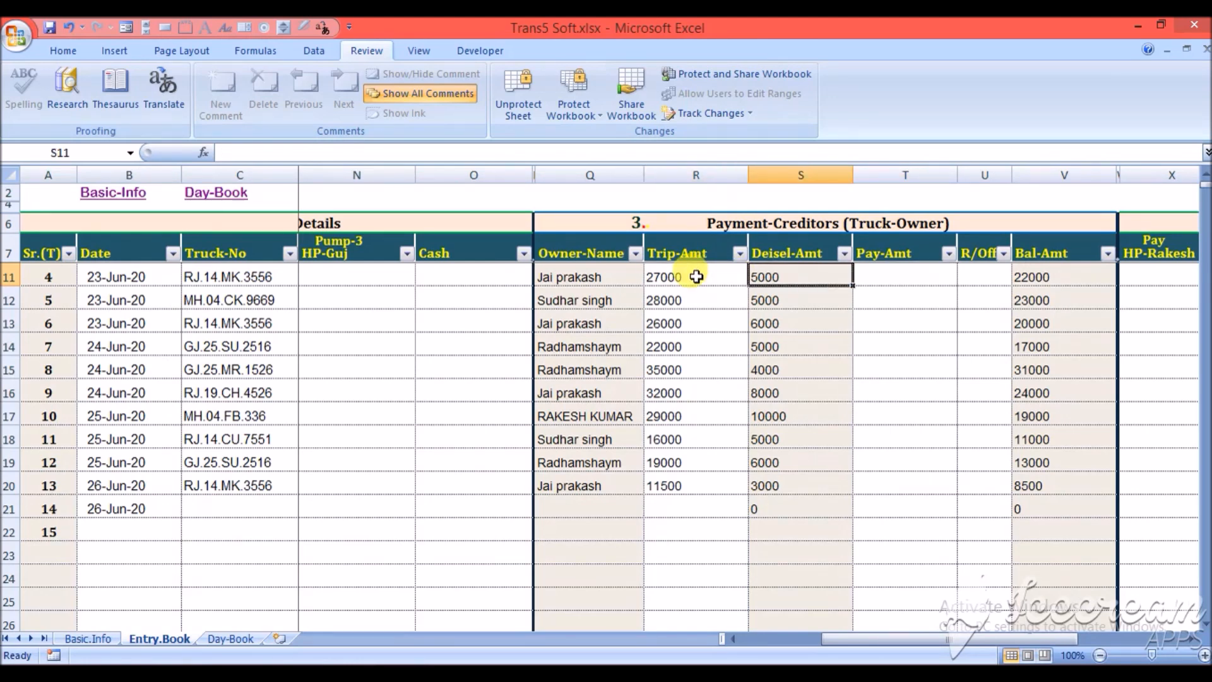
- Fill in the seventh Day-Book entry with the date 22-Jun-20 and the particular 10000/- followed by the truck owner's name
left_click(237, 638)
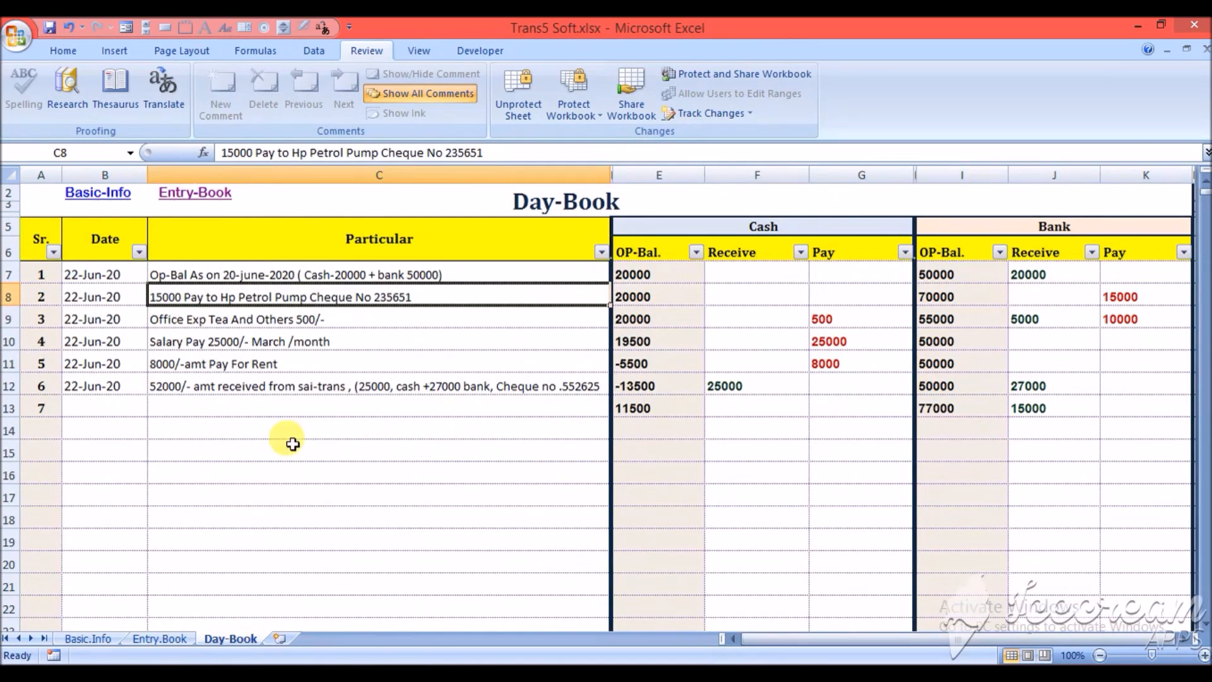
left_click(99, 407)
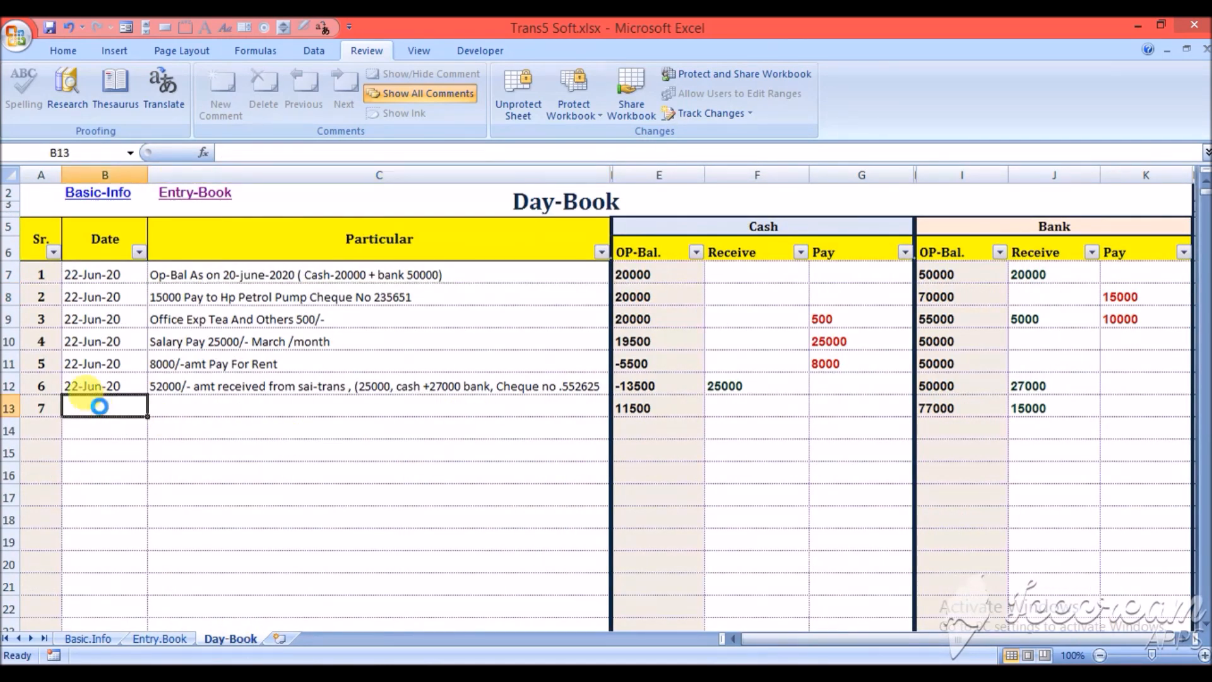
key("ctrl+d")
key("Tab")
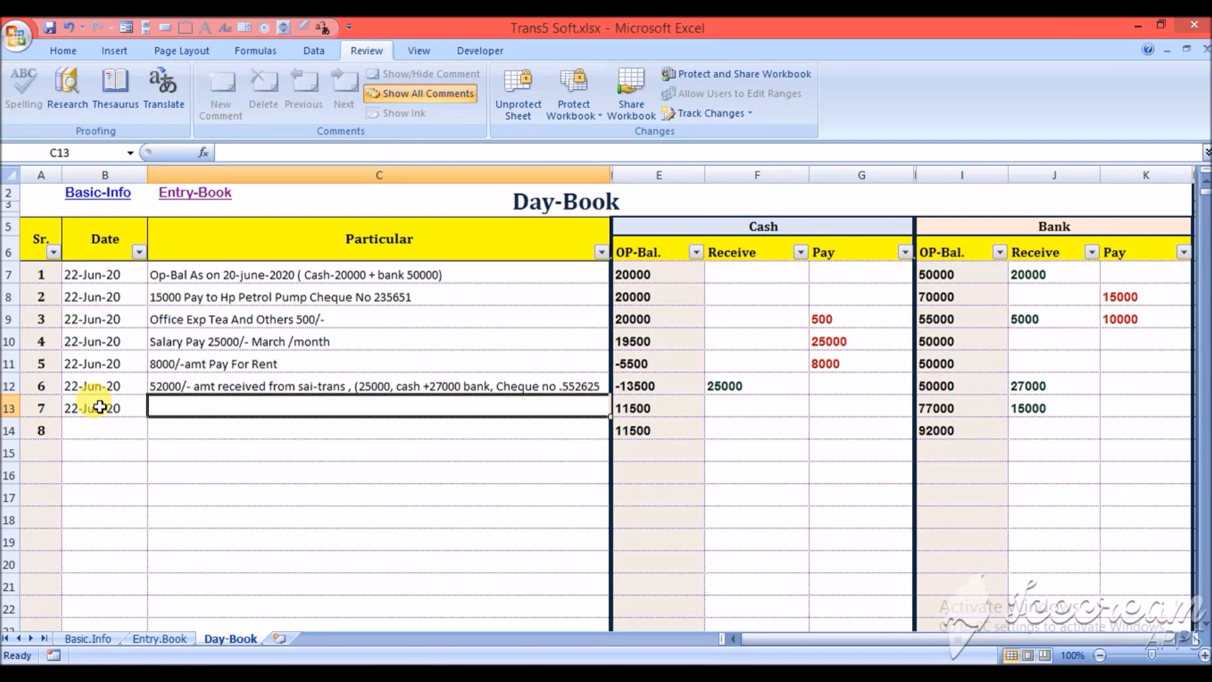
type("10000")
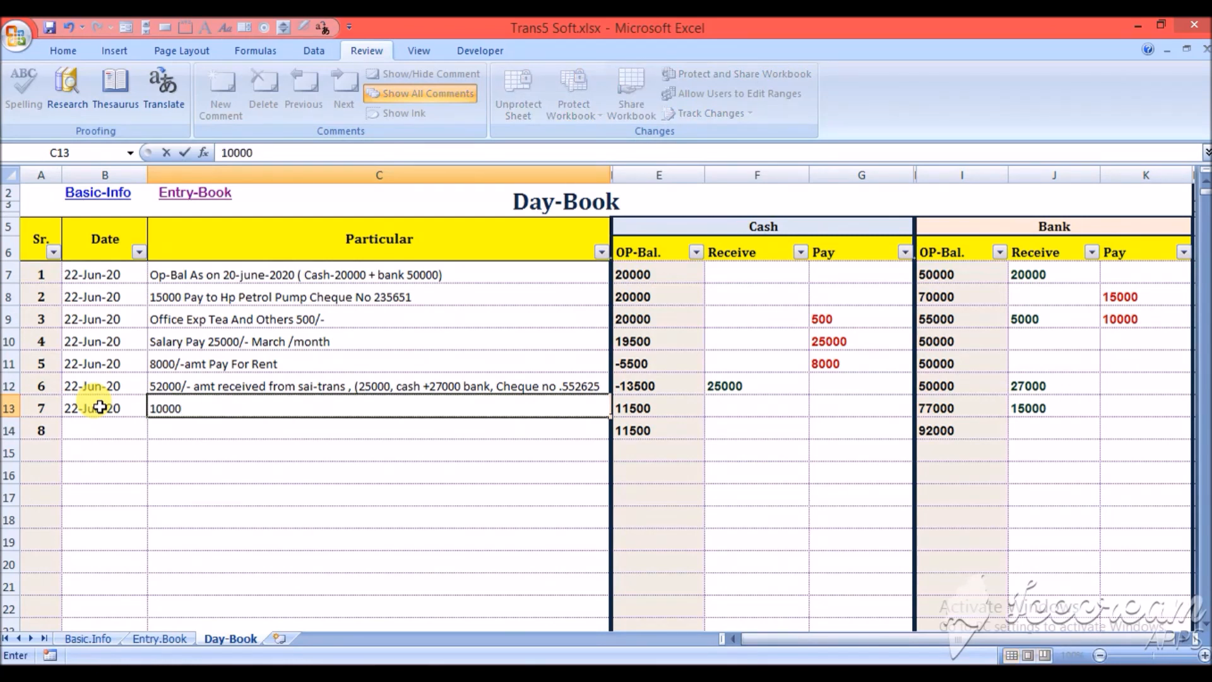
type("/- RK")
key("BackSpace")
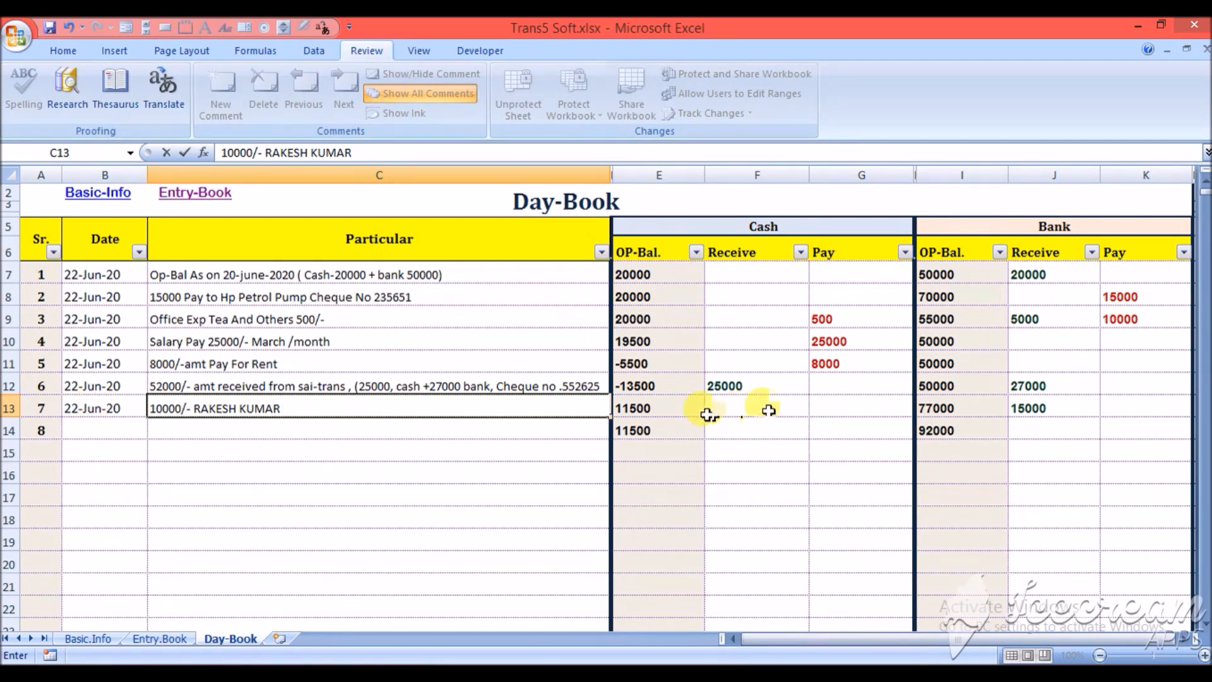
- Enter 10000 as the cash payment on the eighth line of the Day-Book
left_click(821, 405)
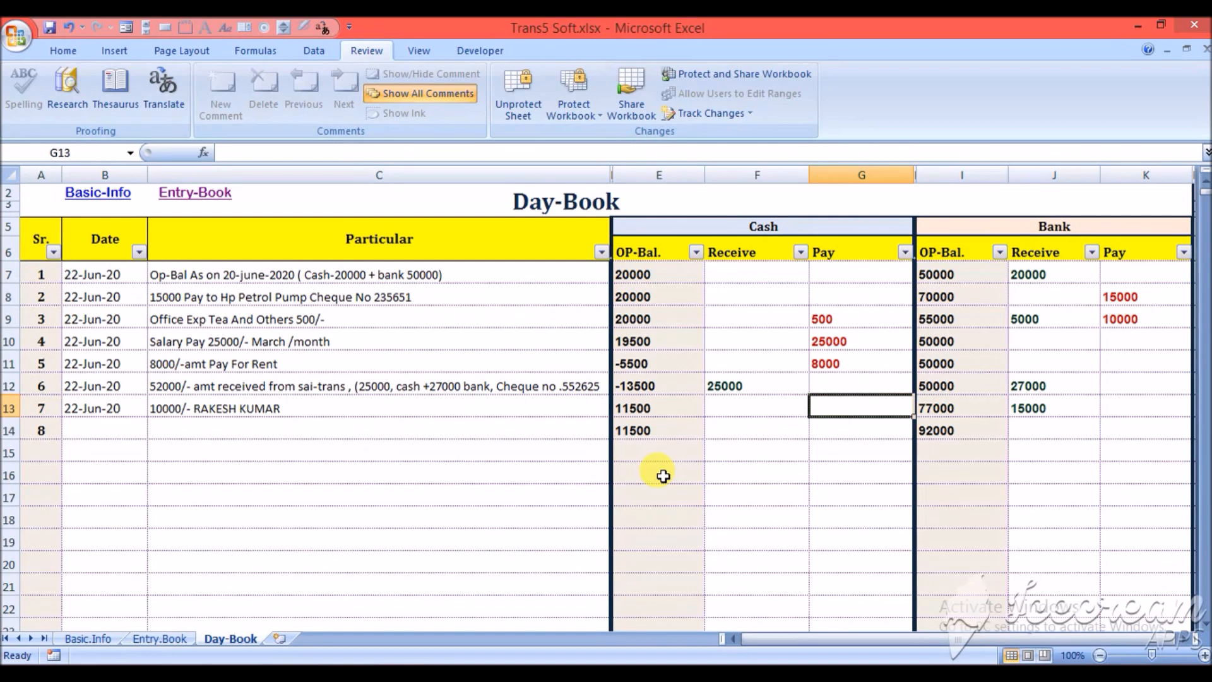
key("Down")
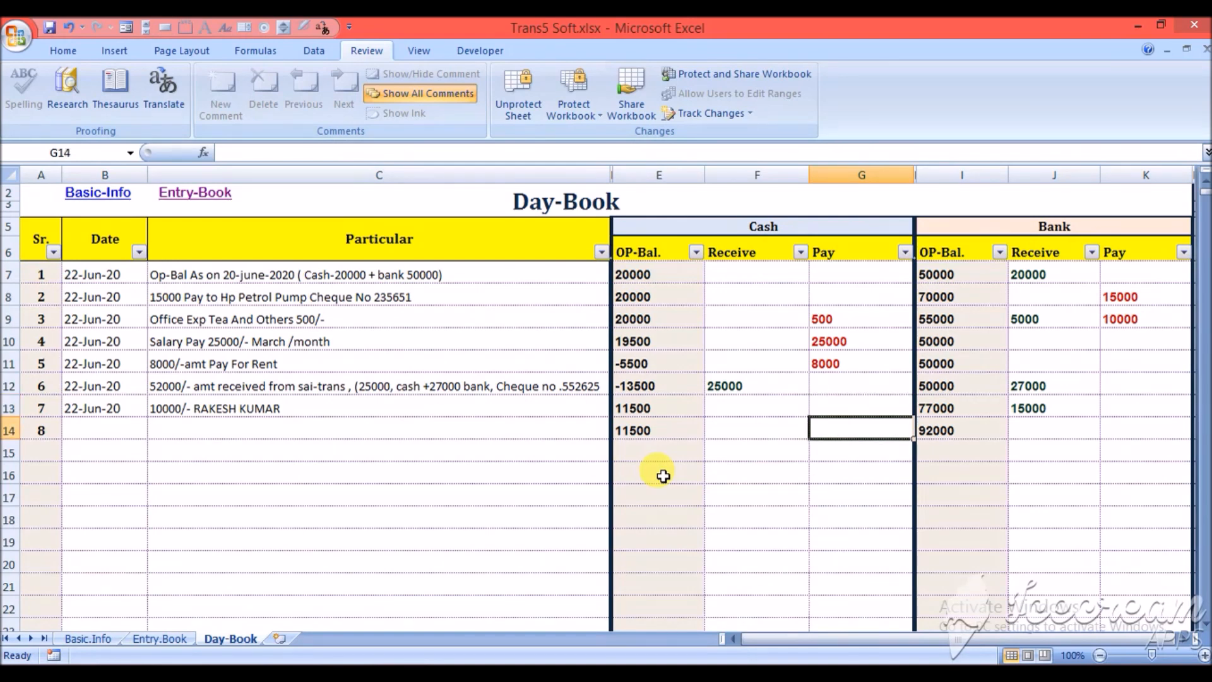
type("10000")
key("Return")
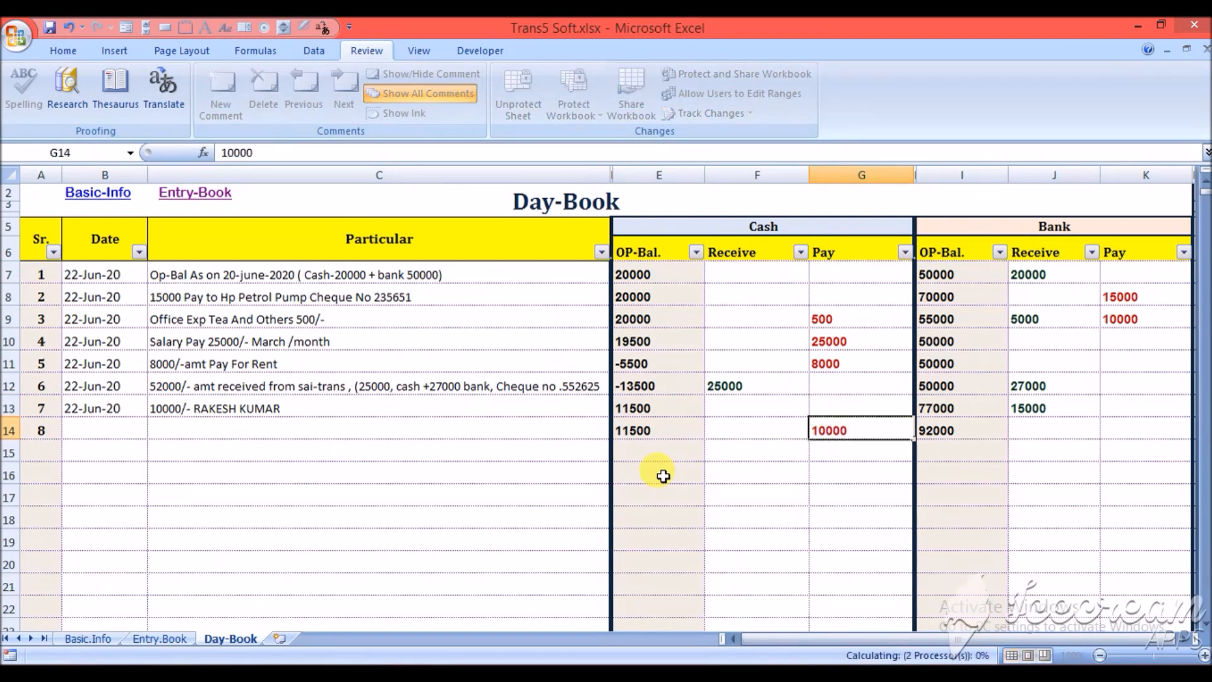
- Record 10000 as the truck owner's pay amount on the fourth trip in the Entry-Book
left_click(195, 196)
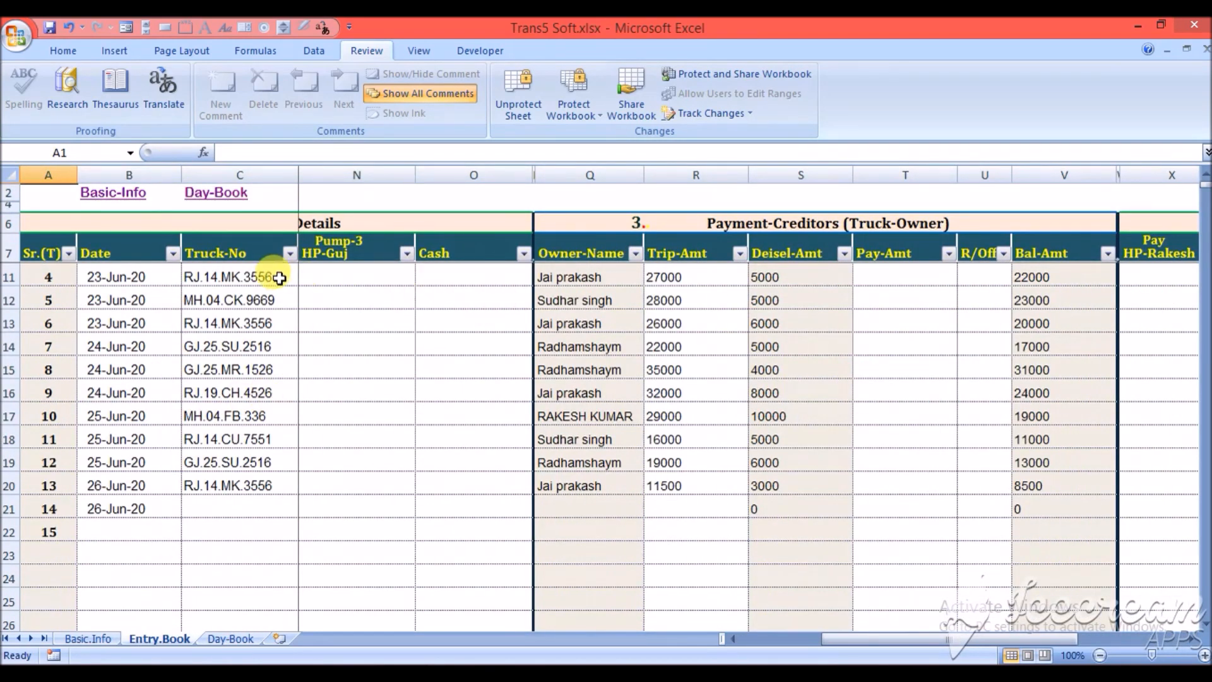
left_click(276, 276)
key("Right")
key("Right")
key("Right")
key("Right")
key("Right")
key("Right")
key("Right")
key("Right")
key("Right")
key("Right")
key("Right")
key("Right")
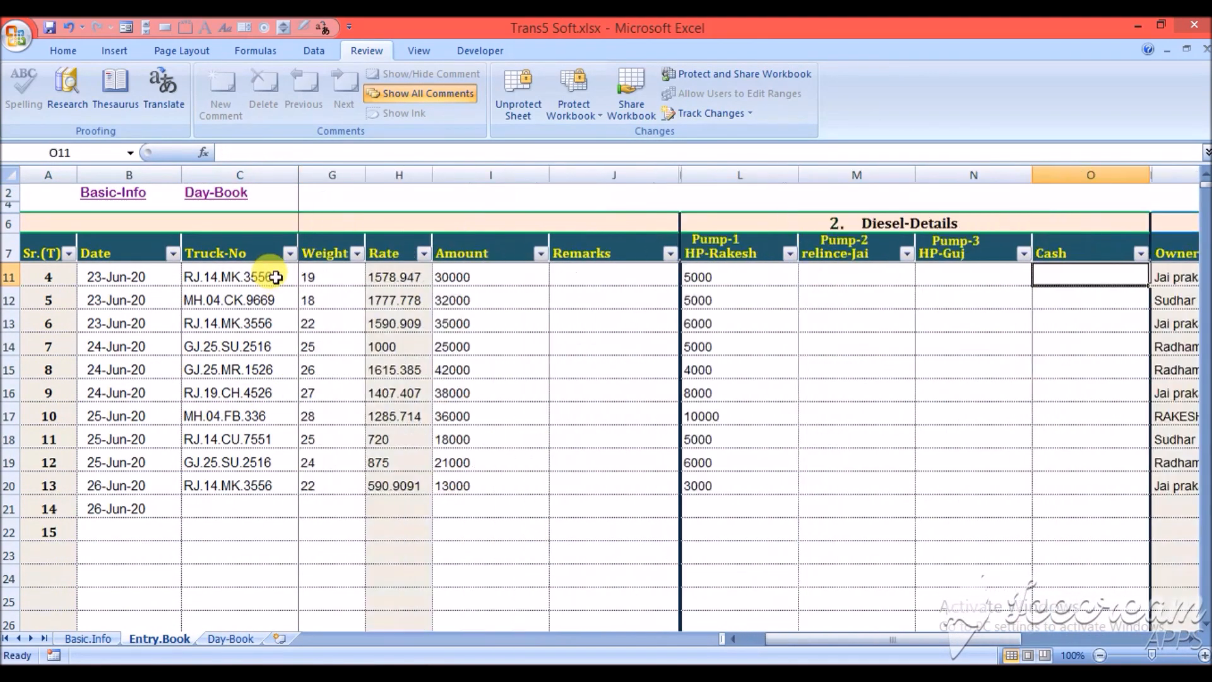
key("Right")
key("Right")
key("Right")
key("Right")
key("Right")
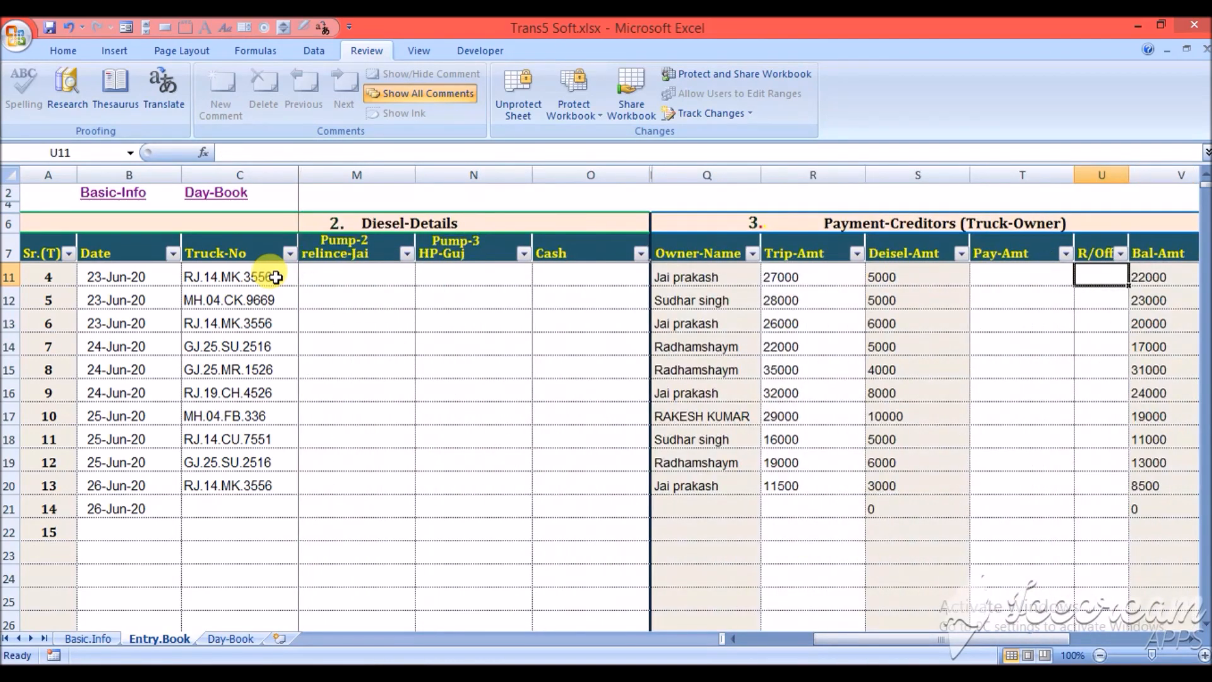
key("Left")
key("Left")
key("Left")
key("Right")
key("Left")
key("Right")
key("Right")
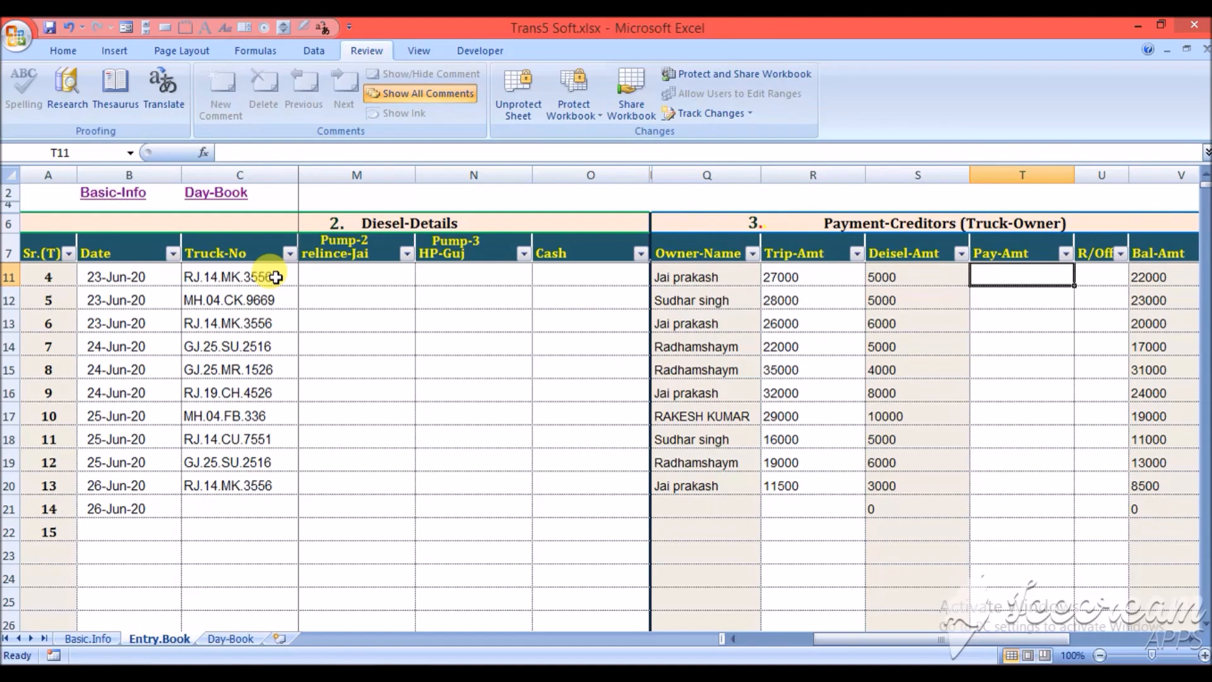
type("10000")
key("Return")
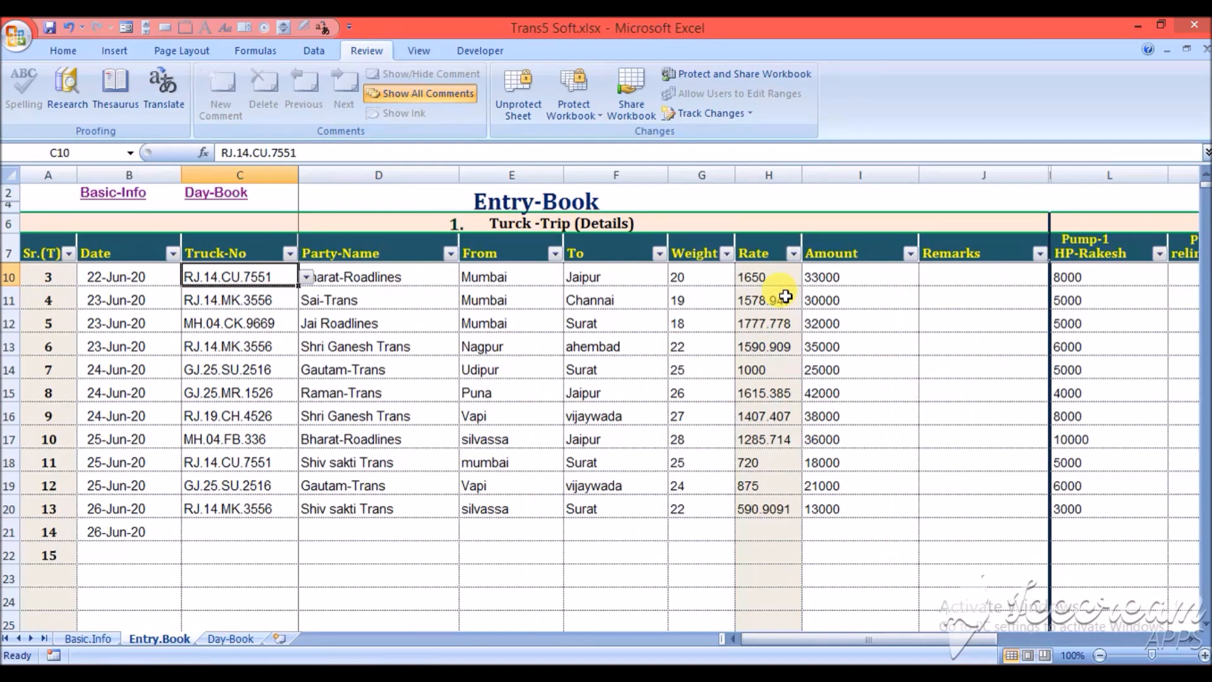
- Examine the first trip's details and diesel amounts across its Entry-Book row
key("Up")
key("Up")
key("Up")
key("Up")
key("Up")
key("Up")
key("Down")
key("Down")
key("Down")
key("Down")
key("Left")
key("Right")
key("Right")
key("Right")
key("Right")
key("Right")
key("Right")
key("Right")
key("Right")
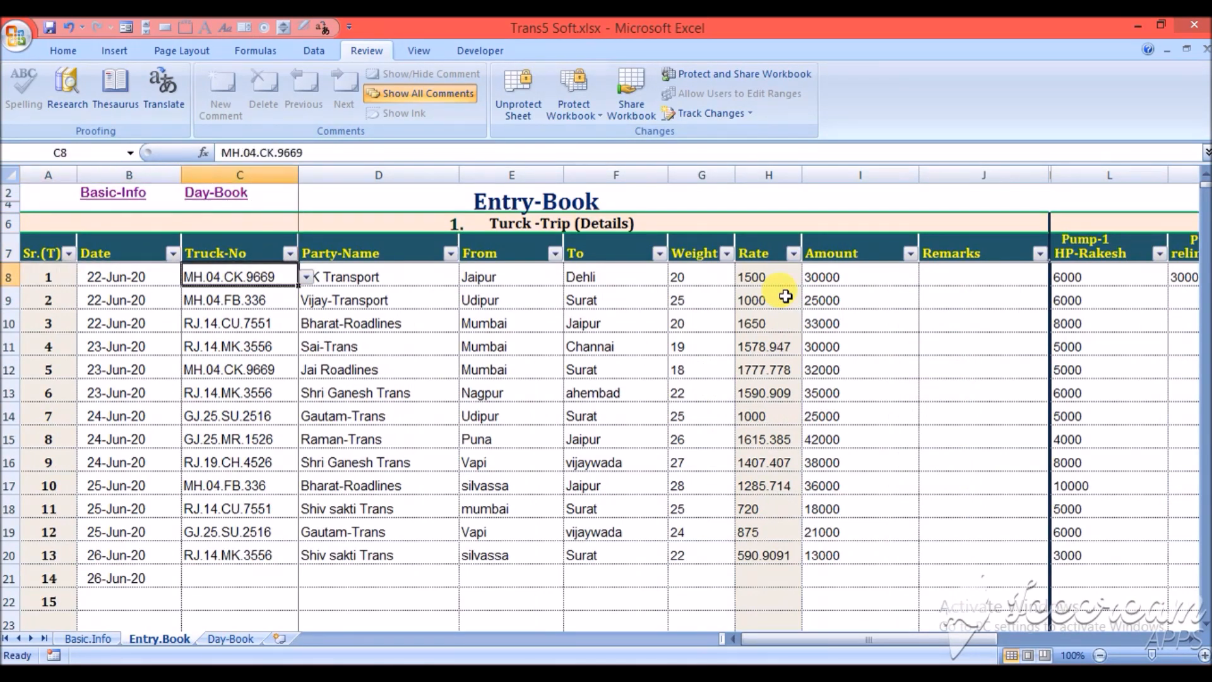
key("Right")
key("Right")
key("Right")
key("Right")
key("Right")
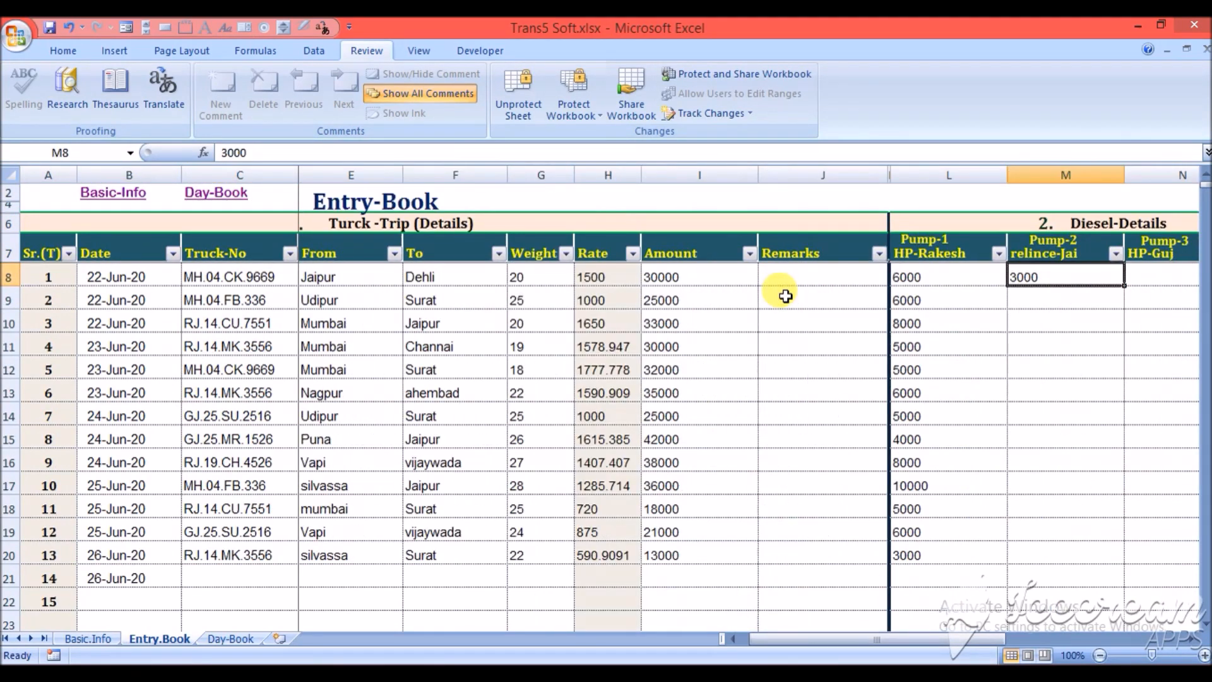
key("Right")
key("Left")
key("Left")
key("Left")
key("Left")
key("Left")
key("Left")
key("Left")
key("Left")
key("Left")
key("Left")
key("Left")
key("Left")
key("Left")
key("Left")
key("Left")
key("Left")
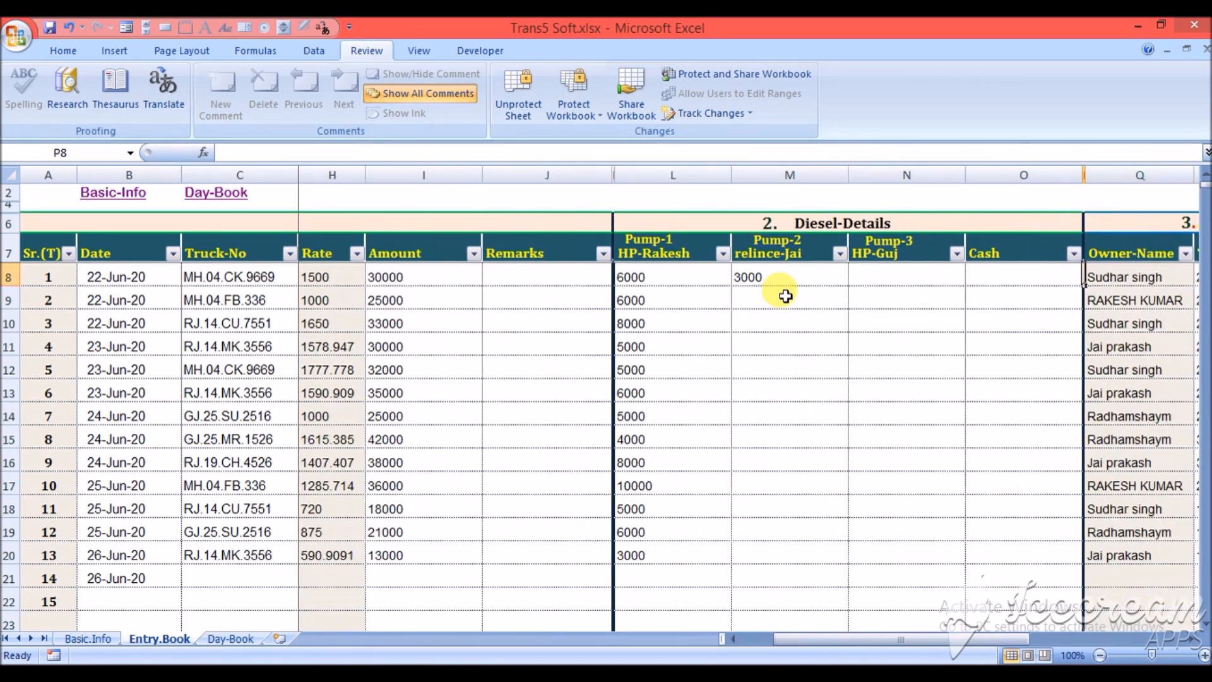
key("Right")
key("Right")
key("Right")
key("Right")
key("Right")
key("Right")
key("Right")
key("Right")
key("Right")
key("Right")
key("Right")
key("Right")
key("Right")
key("Right")
key("Right")
key("Right")
key("Right")
key("Right")
key("Right")
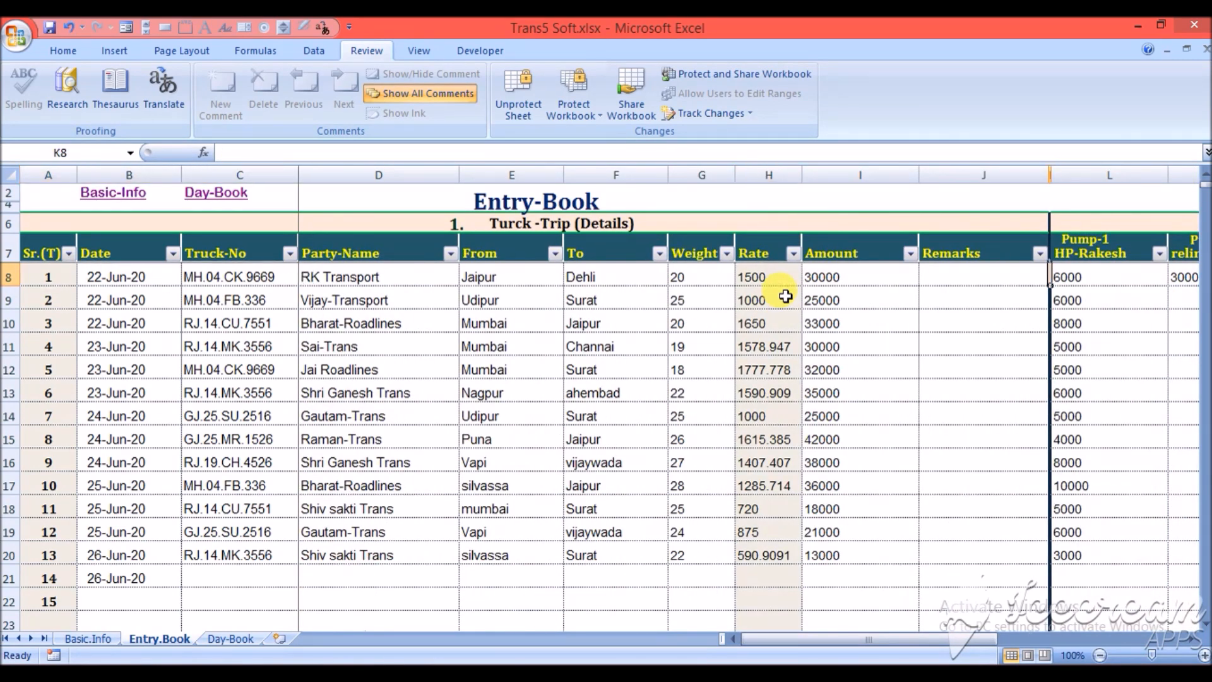
key("Right")
key("Right")
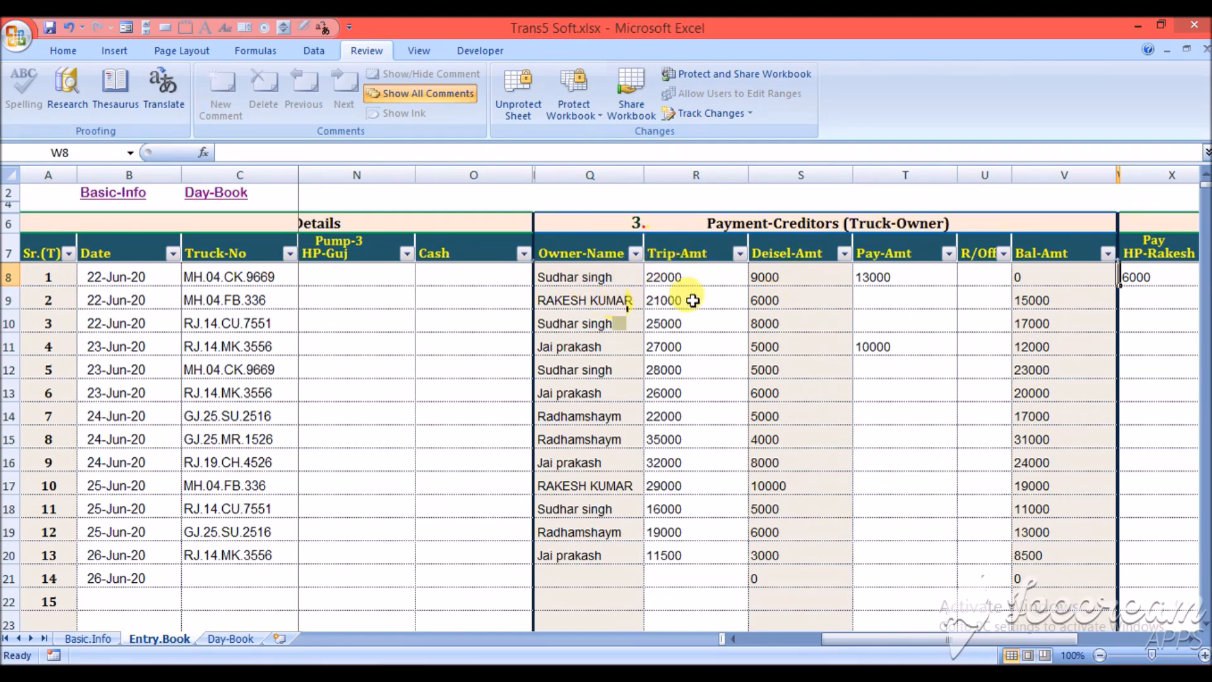
- Review the first trip's truck-owner trip, diesel, pay and balance amounts, plus its petrol-pump payments and pending amounts
left_click(717, 278)
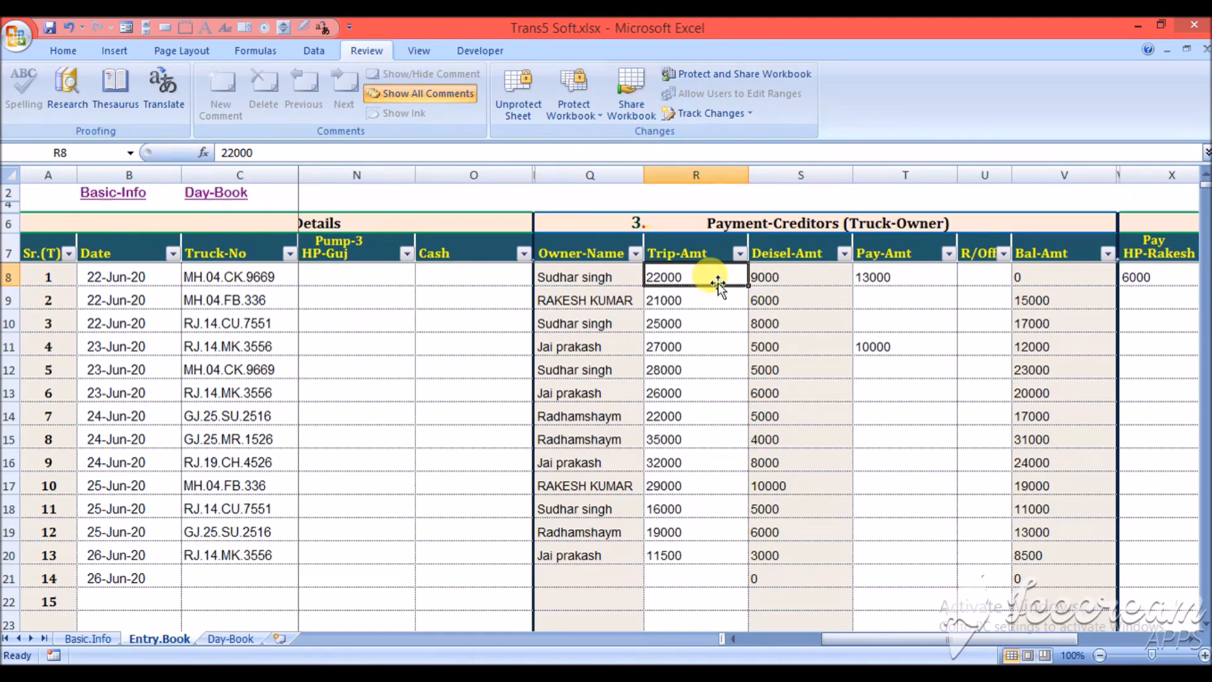
left_click(802, 278)
left_click(903, 278)
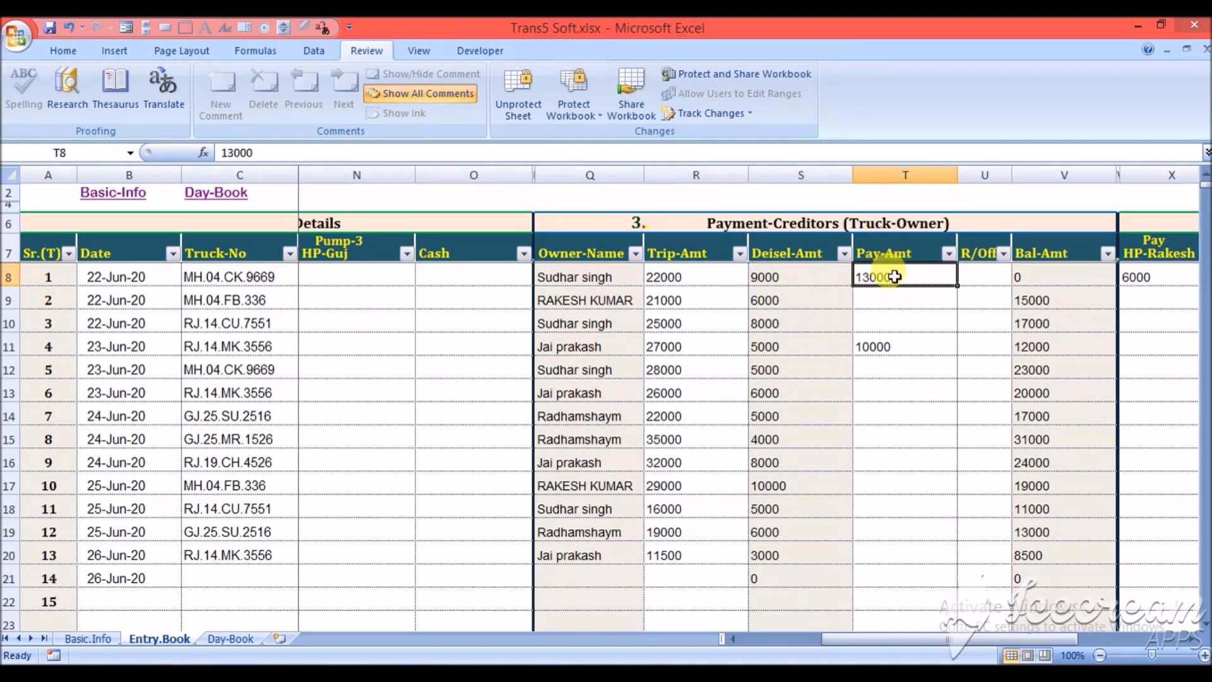
left_click(1075, 277)
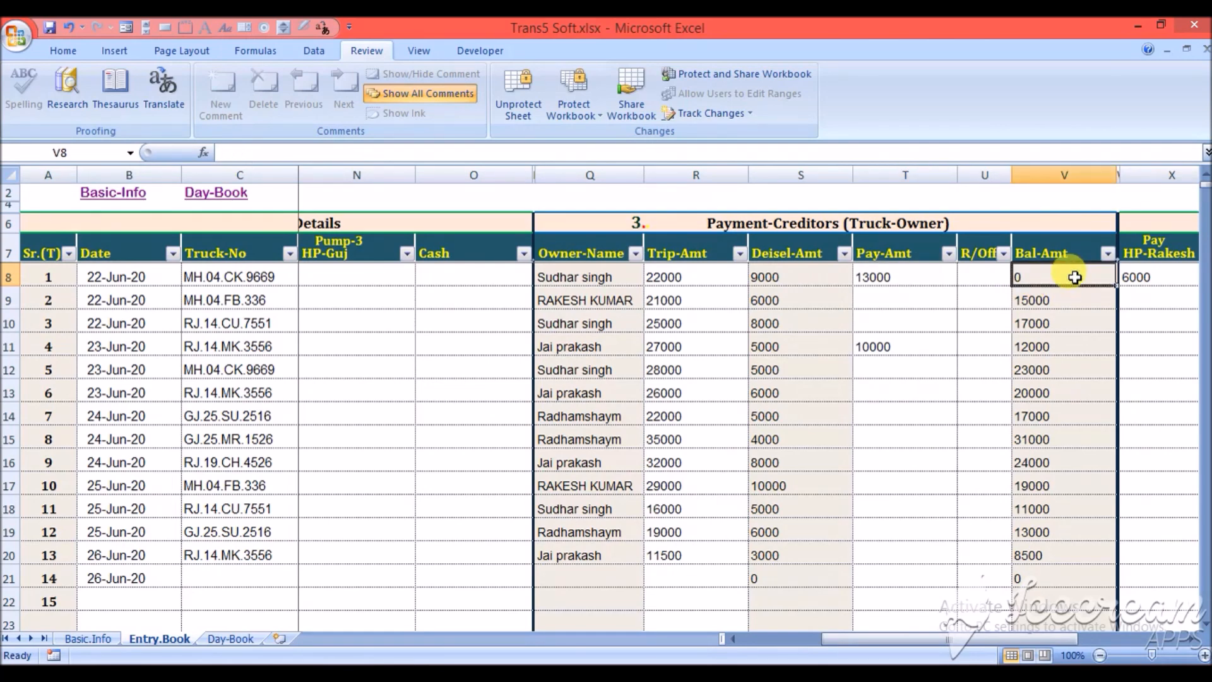
key("Right")
key("Right")
key("Right")
key("Right")
key("Right")
key("Right")
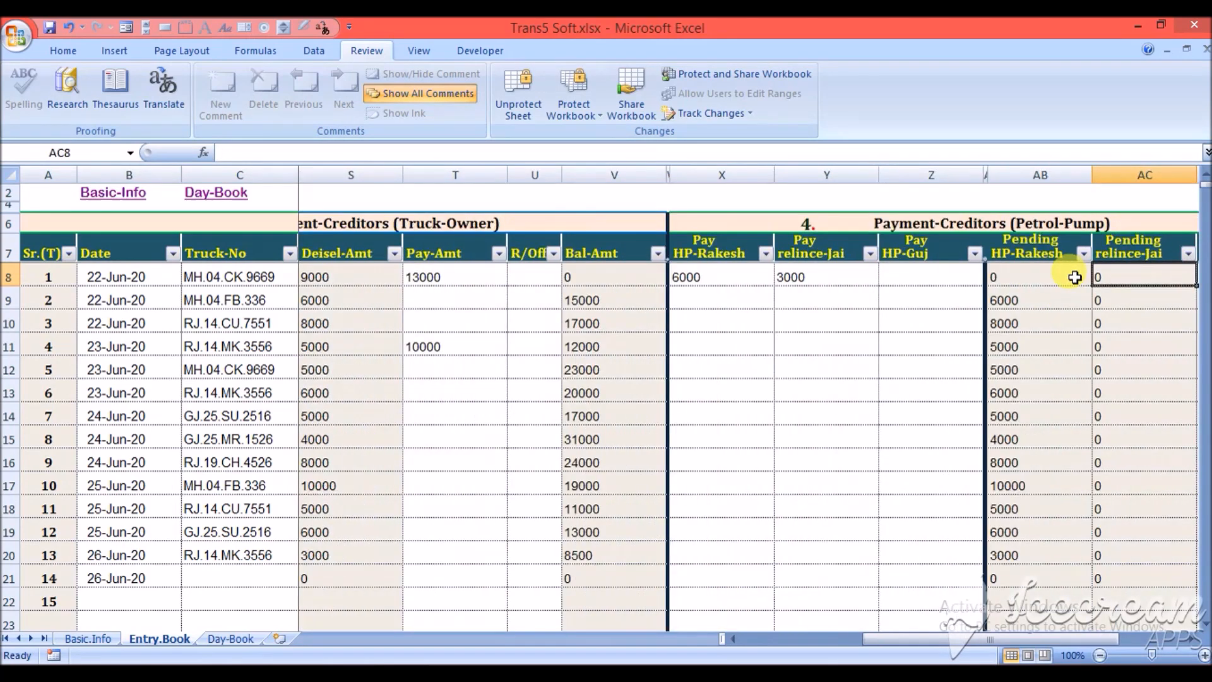
- Compare the first trip's payments to each petrol pump with the pending pump amounts in the Entry-Book
key("Left")
key("Left")
key("Left")
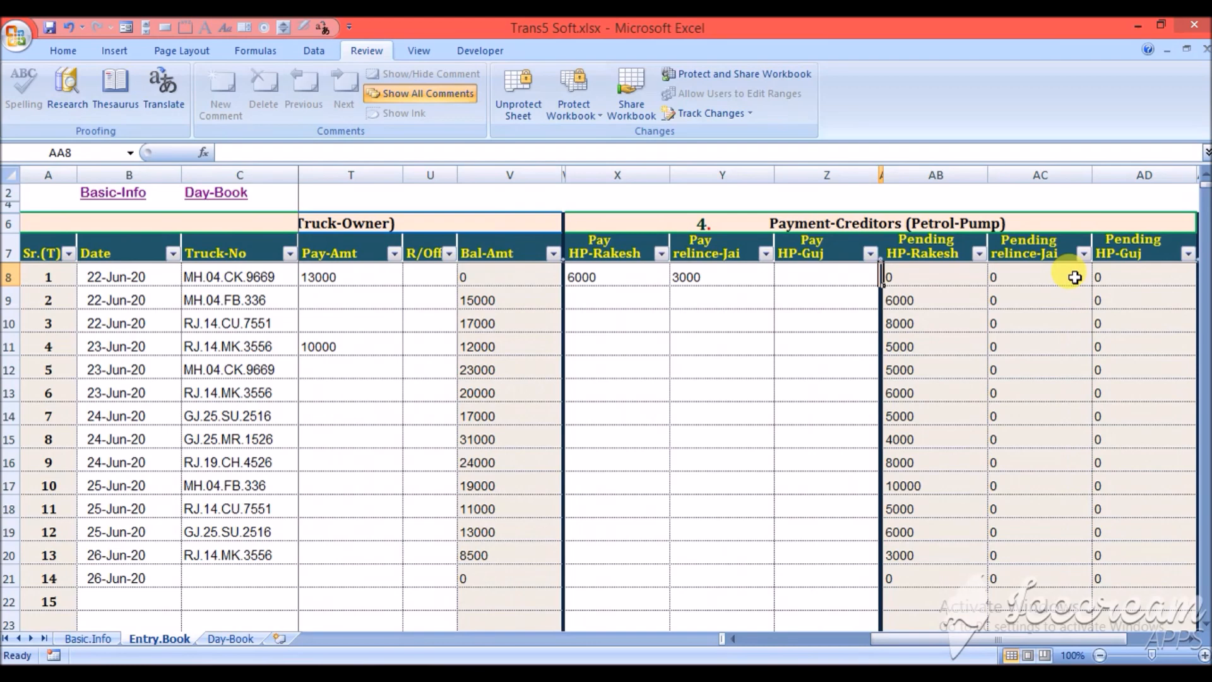
key("Right")
key("Left")
key("Left")
key("Left")
key("Left")
key("Right")
key("Right")
key("Right")
key("Right")
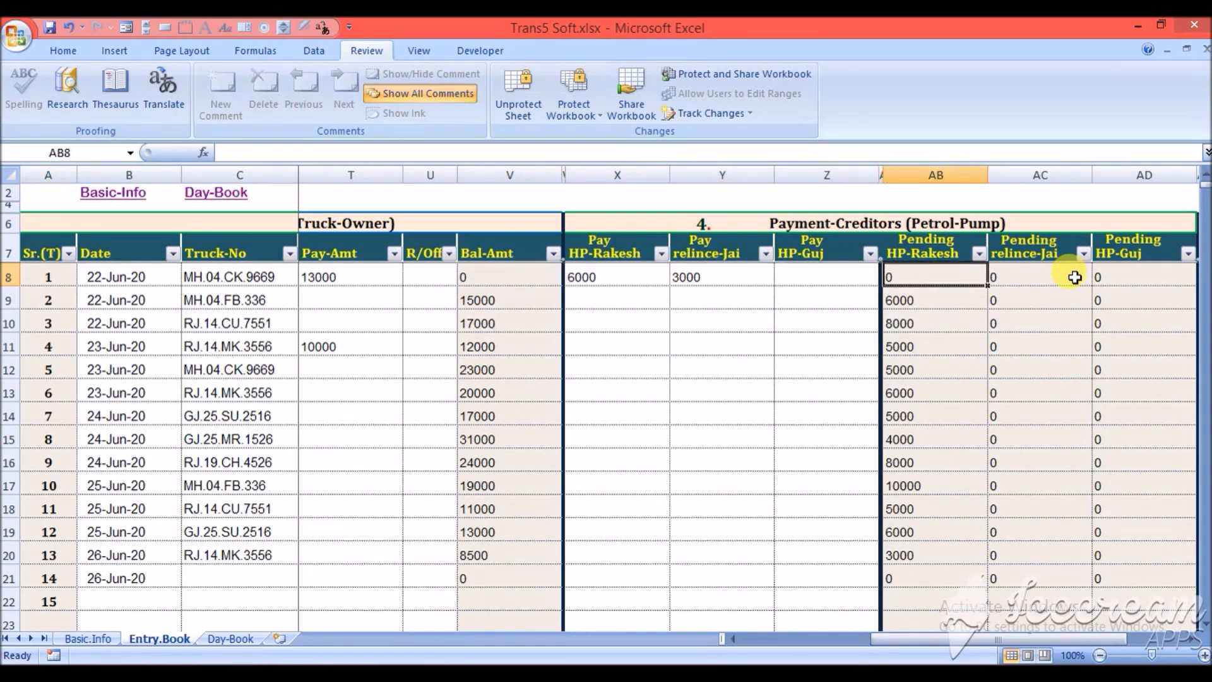
key("Left")
key("Left")
key("Left")
key("Left")
key("Right")
key("Left")
- Review the first trip's debtor trip, received and balance amounts, along with its profit
key("Right")
key("Right")
key("Right")
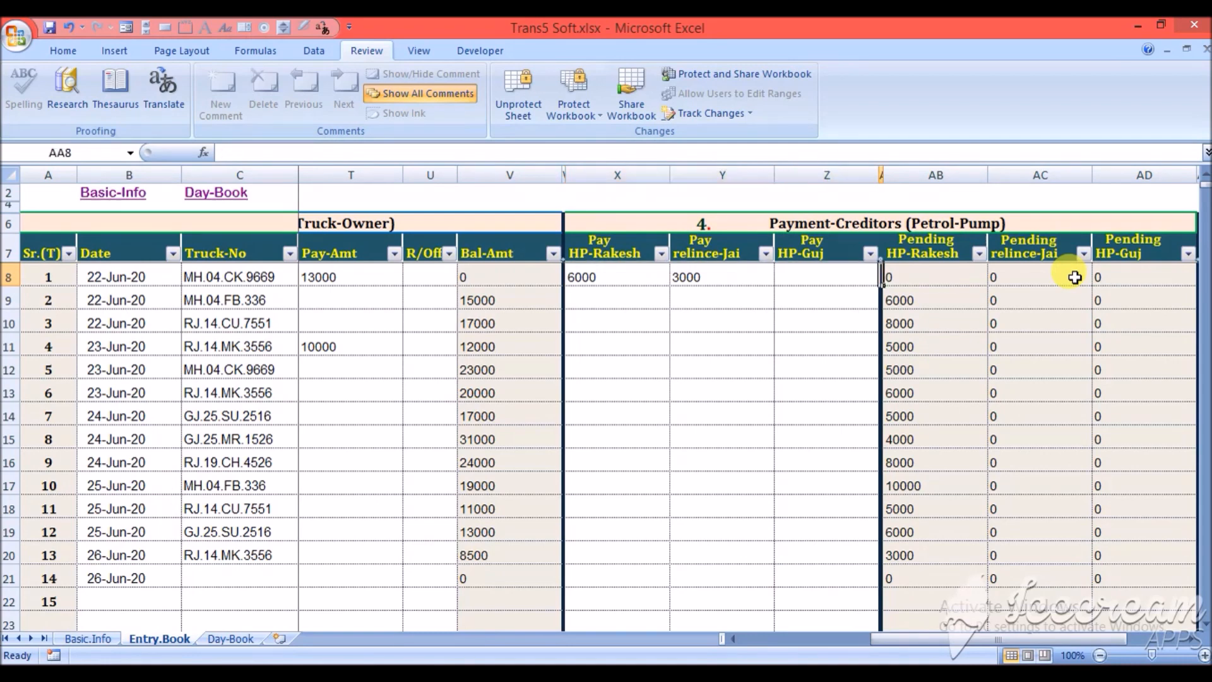
key("Right")
key("Right")
key("Right")
key("Right")
key("Right")
key("Right")
key("Right")
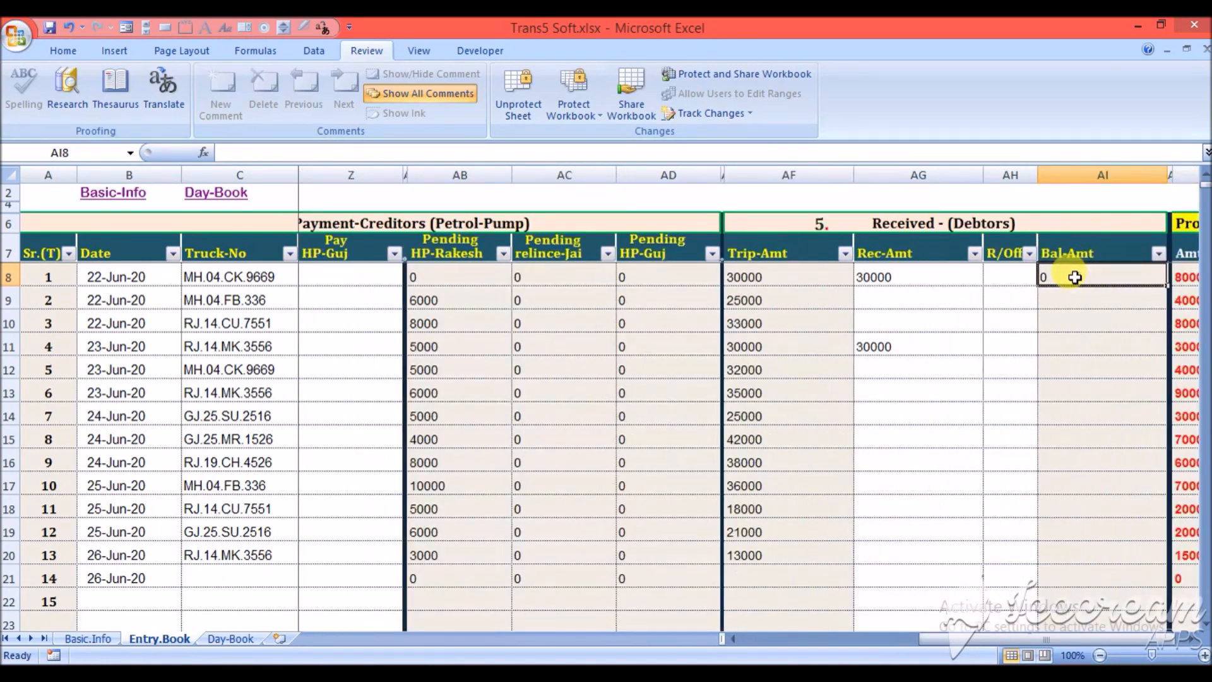
key("Left")
key("Left")
key("Left")
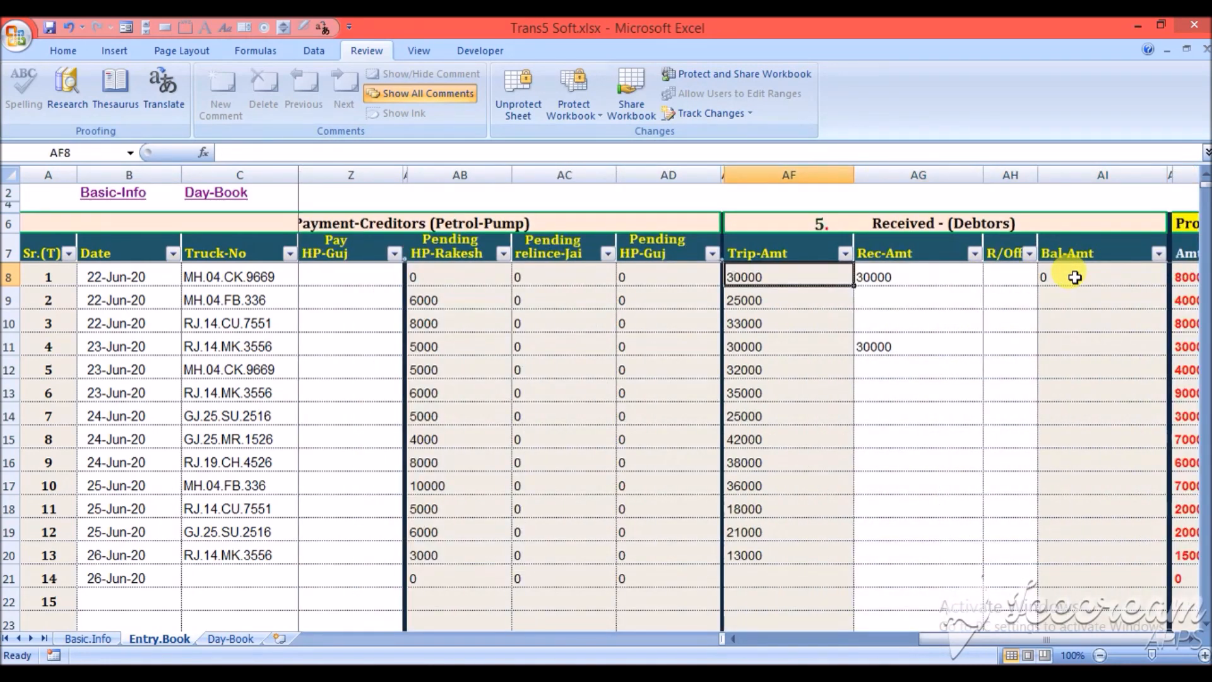
key("Right")
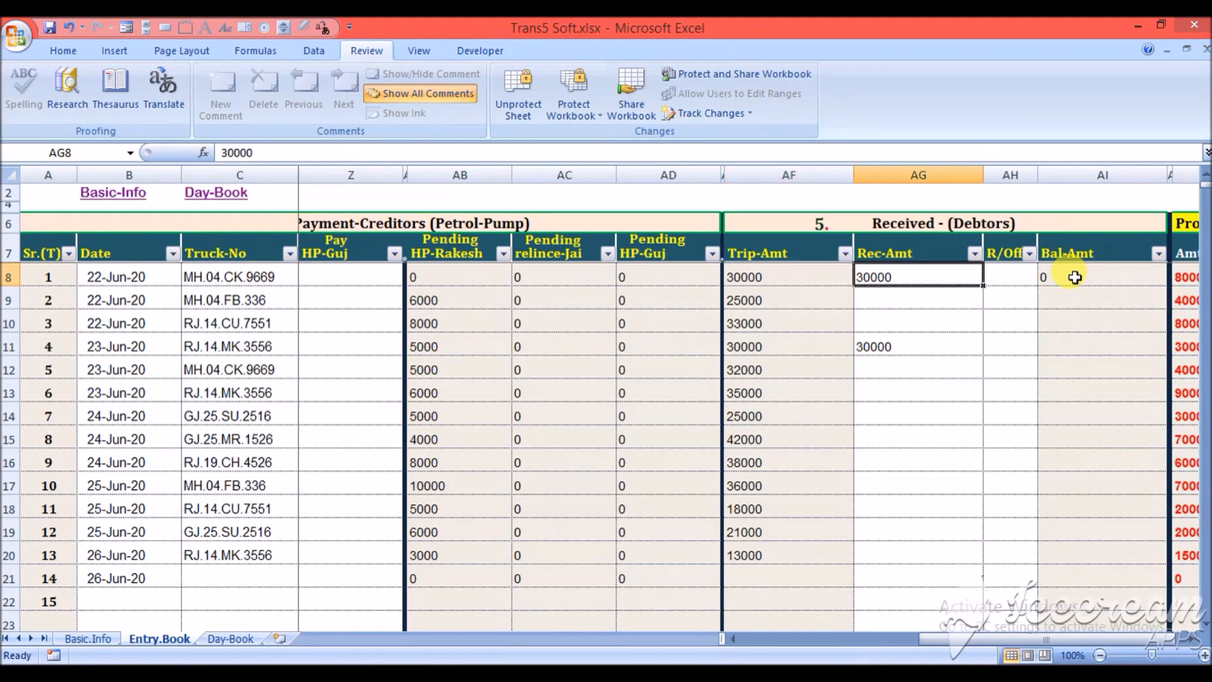
key("Right")
key("Right")
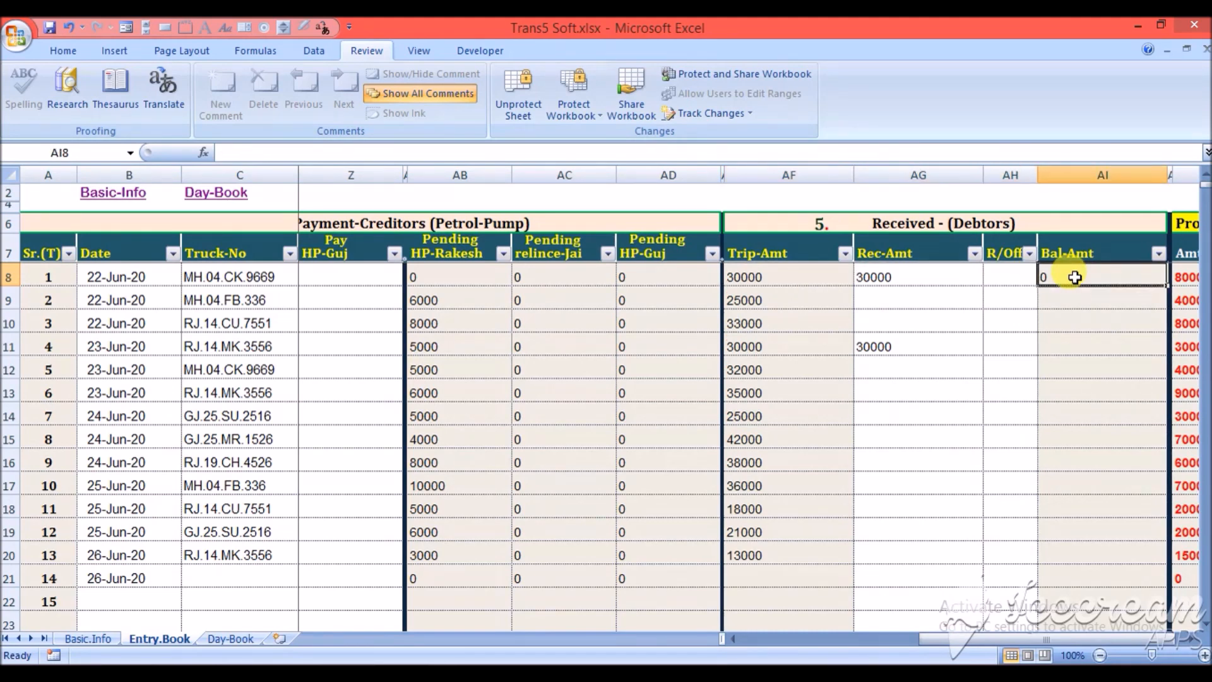
key("Right")
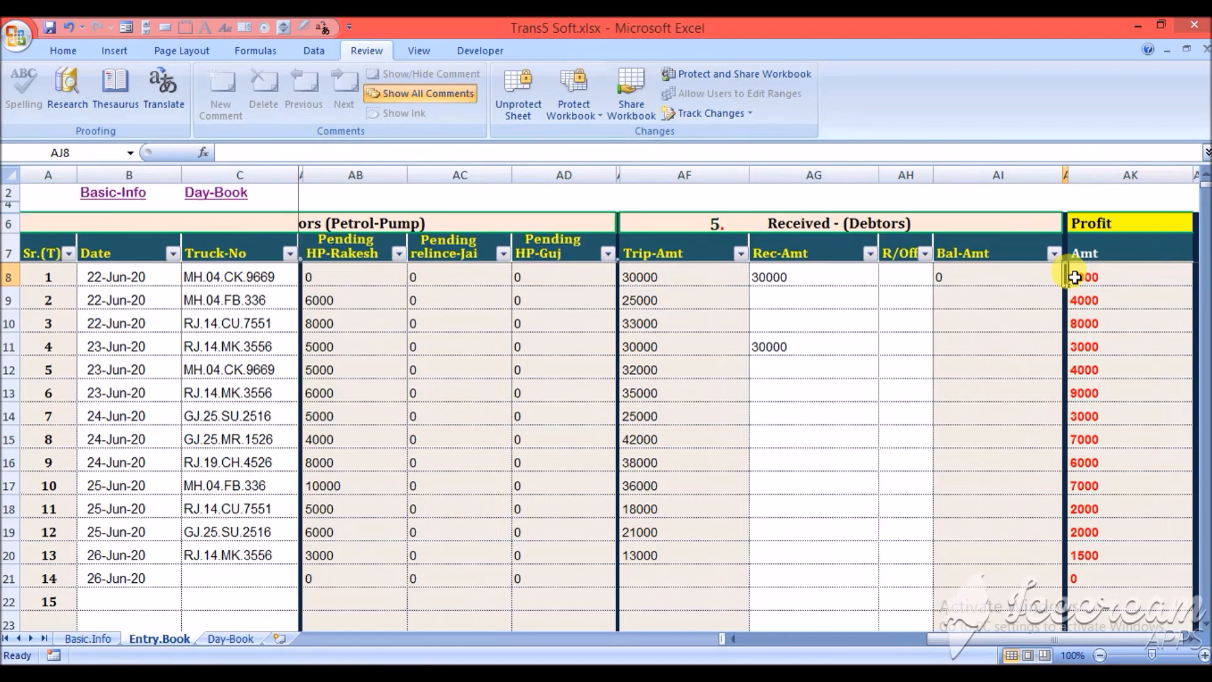
- Examine the second trip's Entry-Book row across the truck-owner, petrol-pump, debtor and profit sections
key("Left")
key("Left")
key("Left")
key("Left")
key("Left")
key("Left")
key("Left")
key("Left")
key("Left")
key("Left")
key("Left")
key("Left")
key("Left")
key("Left")
key("Left")
key("Left")
key("Left")
key("Left")
key("Left")
key("Left")
key("Down")
key("Right")
key("Right")
key("Right")
key("Right")
key("Right")
key("Right")
key("Right")
key("Right")
key("Right")
key("Right")
key("Right")
key("Right")
key("Right")
key("Right")
key("Right")
key("Right")
key("Right")
key("Right")
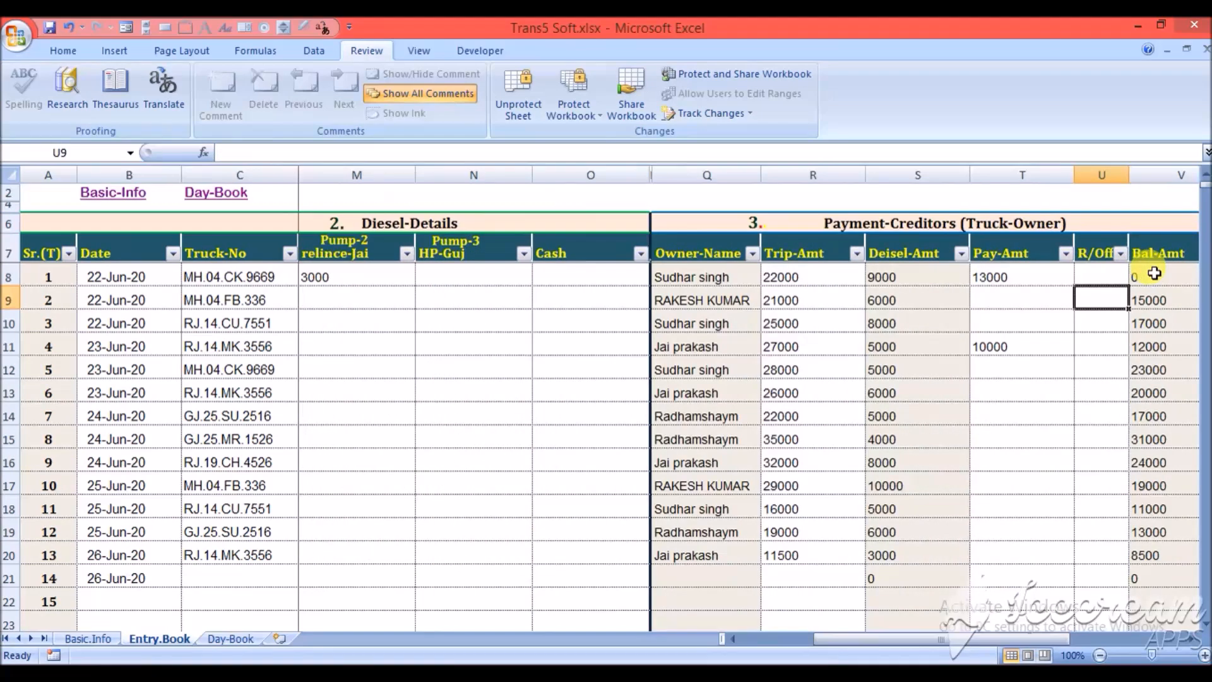
key("Right")
key("Right")
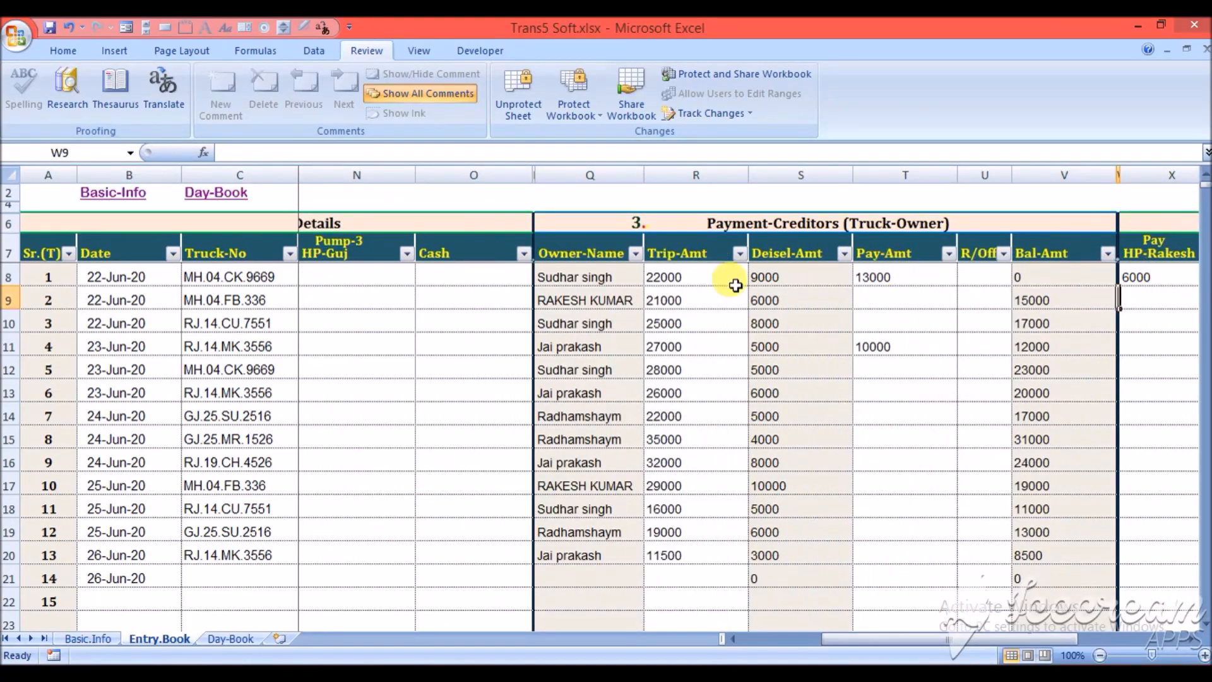
key("Right")
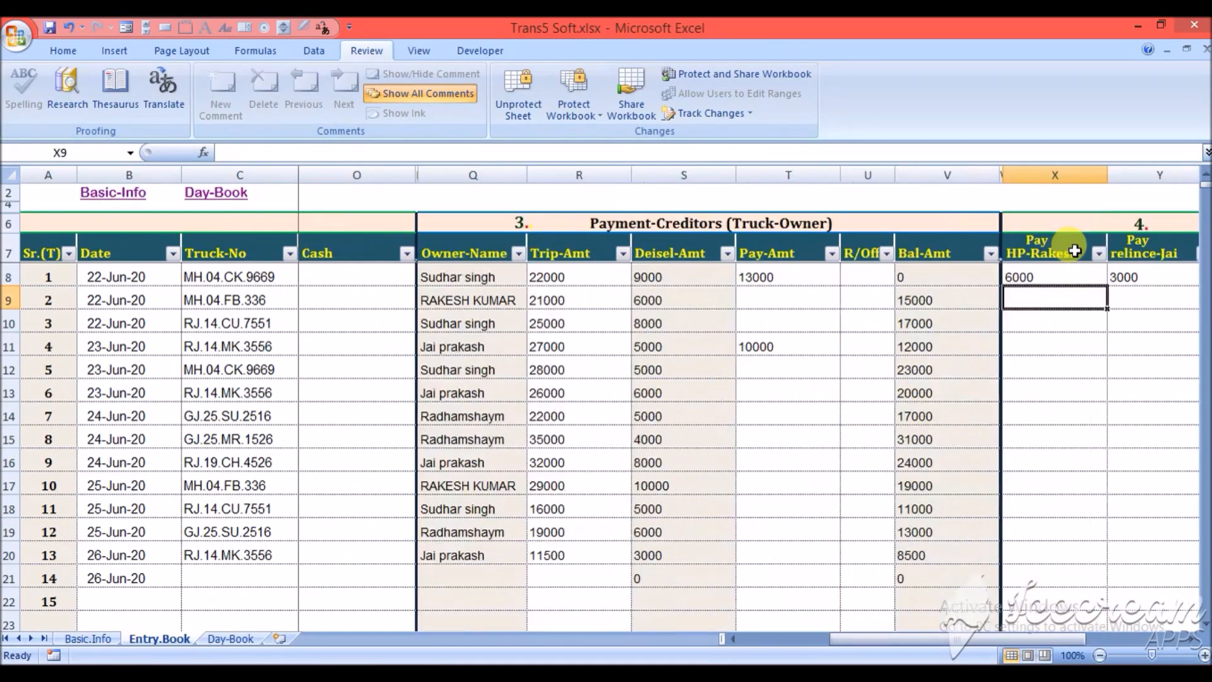
key("Right")
key("Right")
key("Right")
key("Right")
key("Right")
key("Right")
key("Right")
key("Right")
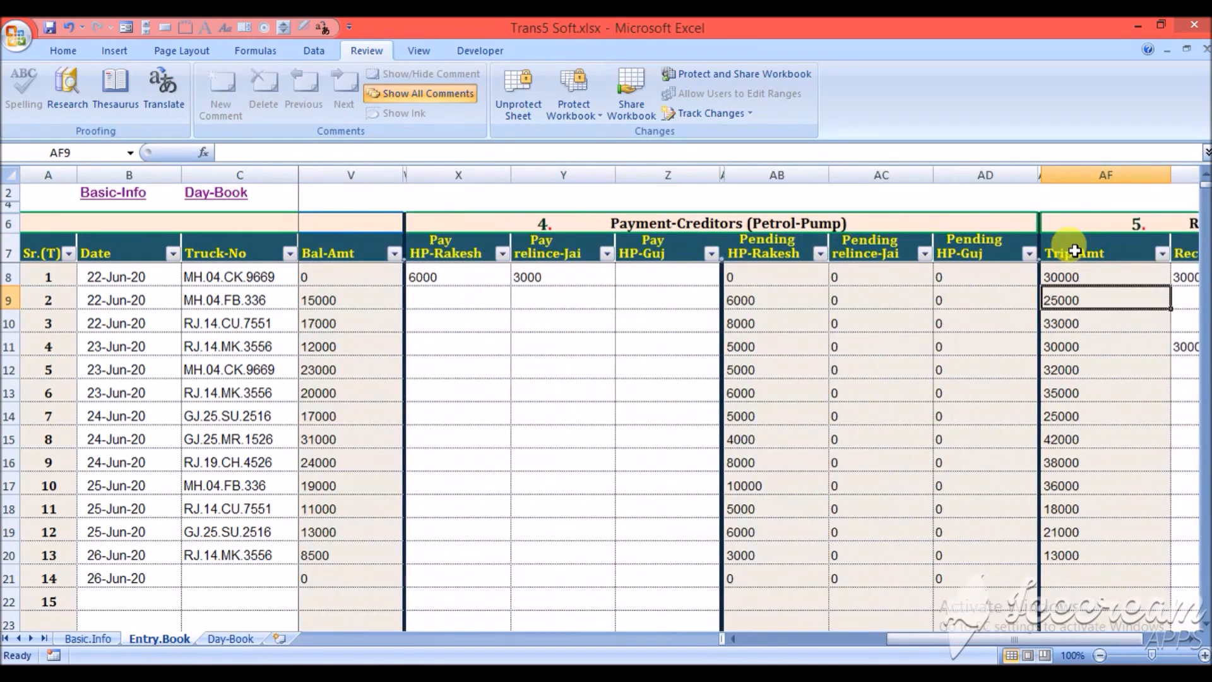
key("Right")
key("Right")
key("Right")
key("Right")
key("Right")
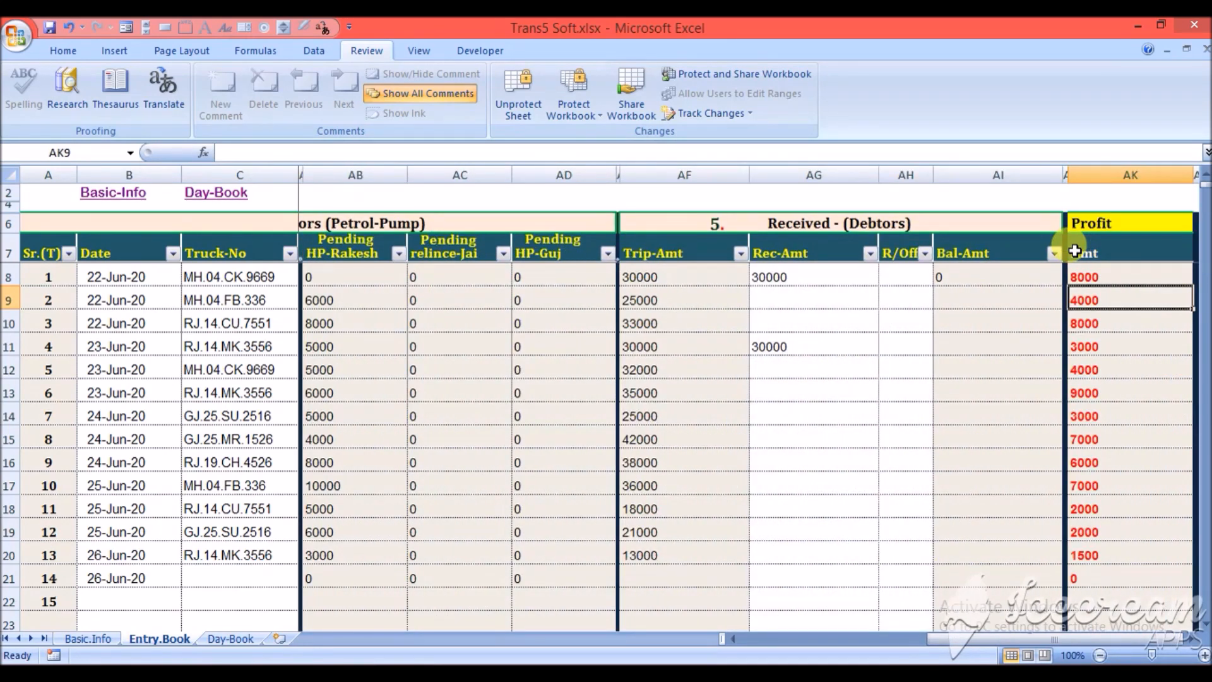
key("Left")
key("Left")
key("Left")
key("Left")
key("Left")
key("Left")
key("Left")
key("Left")
key("Left")
key("Left")
key("Left")
key("Left")
key("Left")
key("Left")
key("Left")
key("Left")
key("Left")
key("Left")
key("Left")
key("Left")
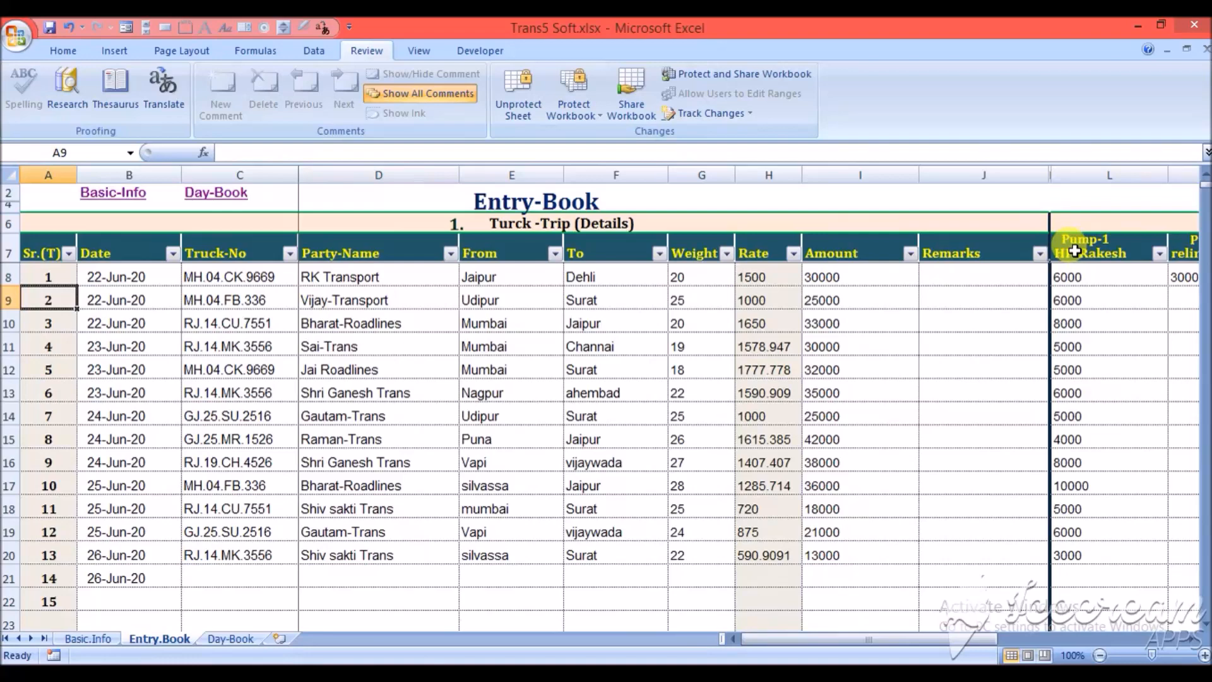
- Fill in the Day-Book's eighth line with the particular "25000/-" and the date 22-Jun-20 copied from the line above
left_click(235, 193)
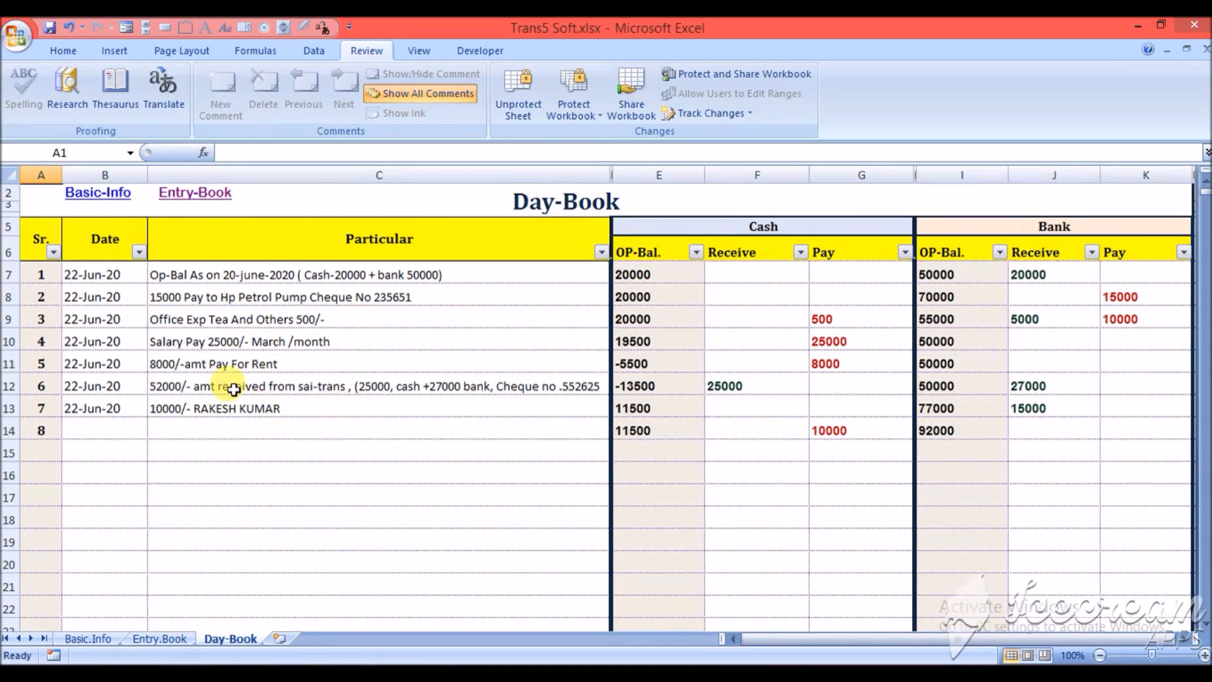
left_click(238, 429)
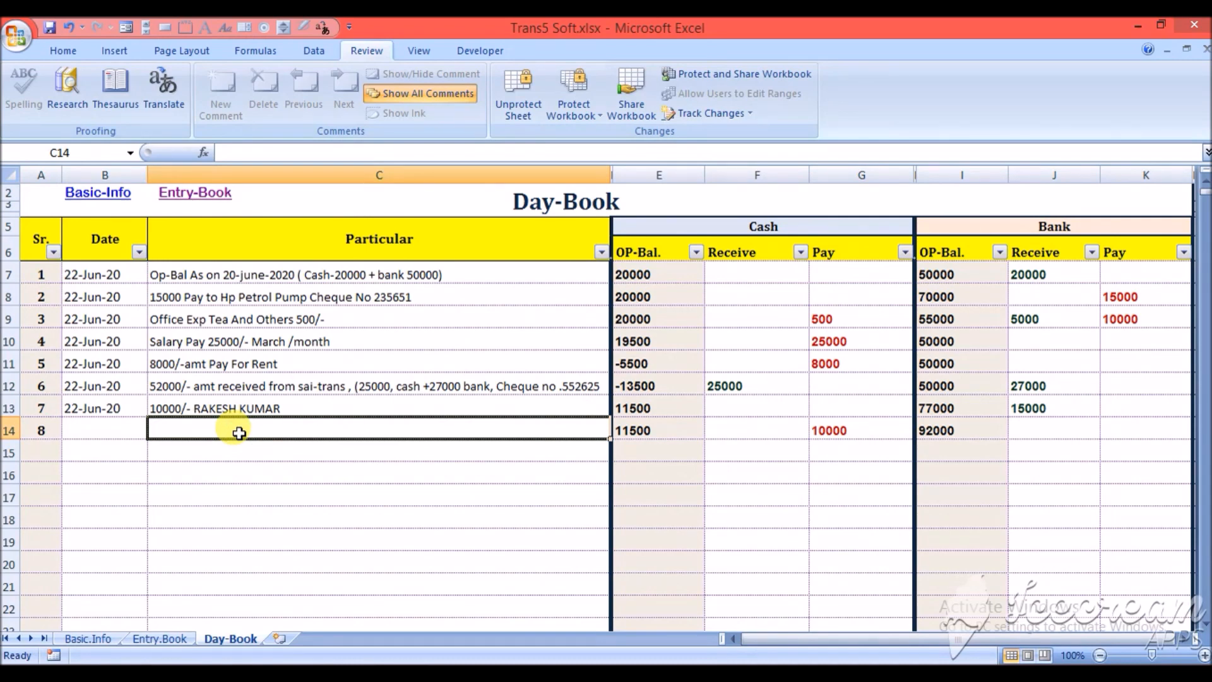
type("250")
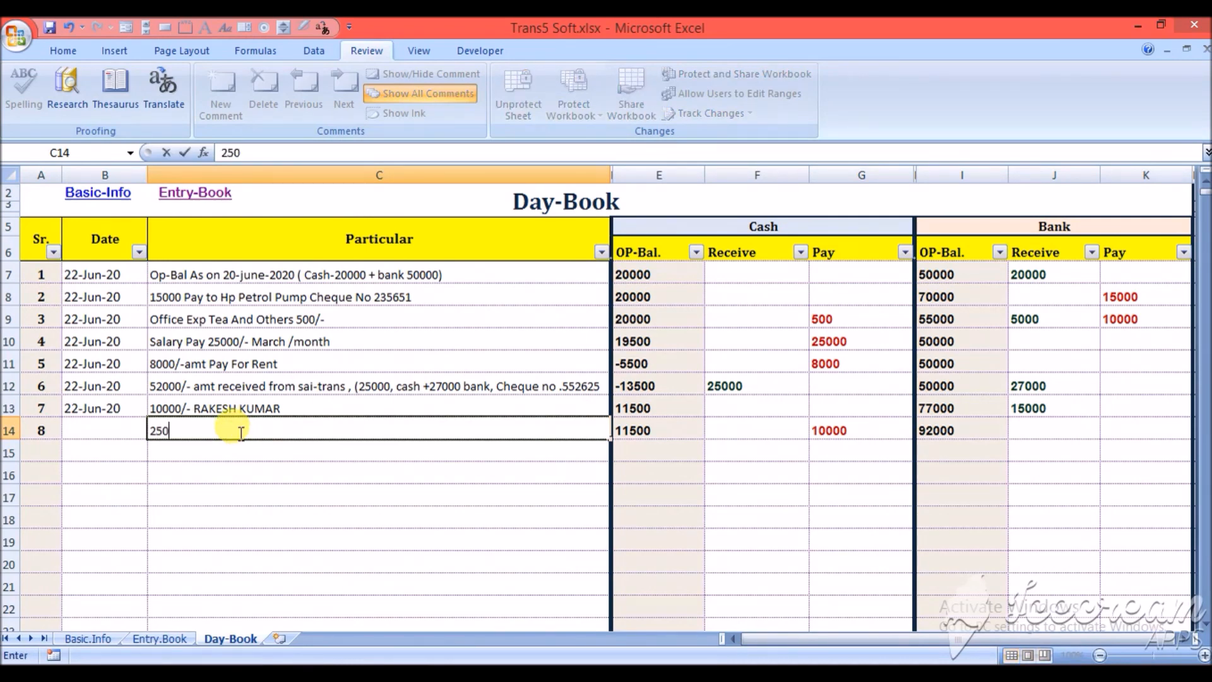
type("00/-")
key("Left")
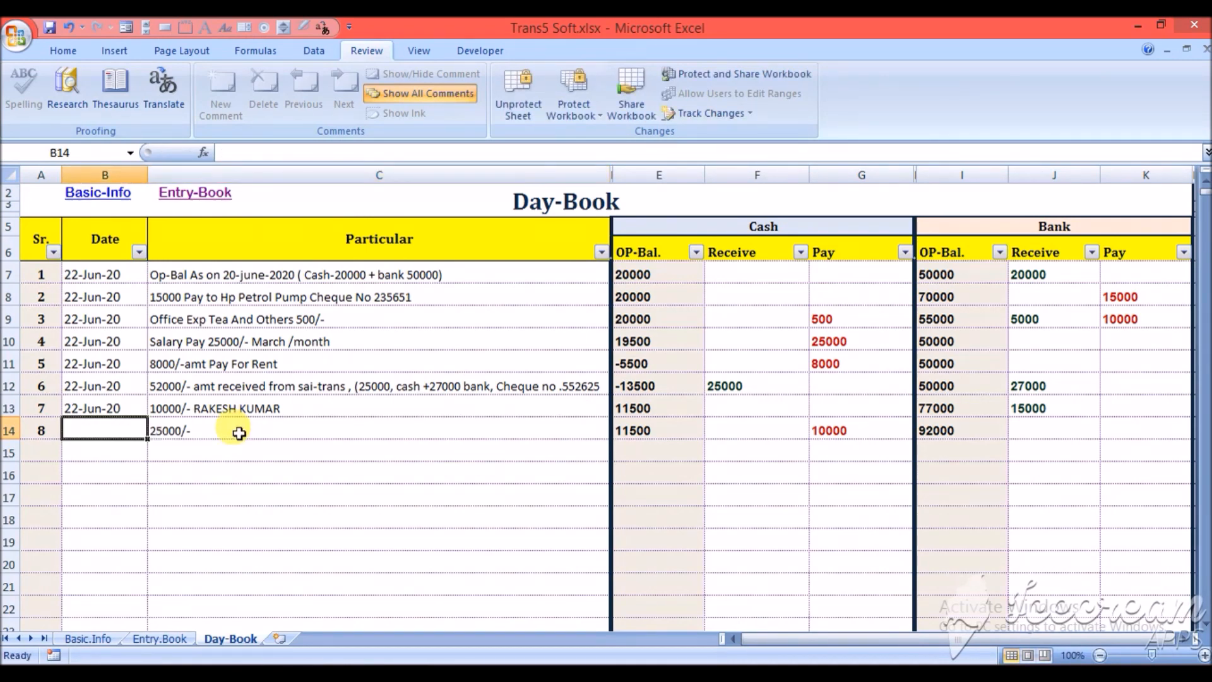
key("ctrl+d")
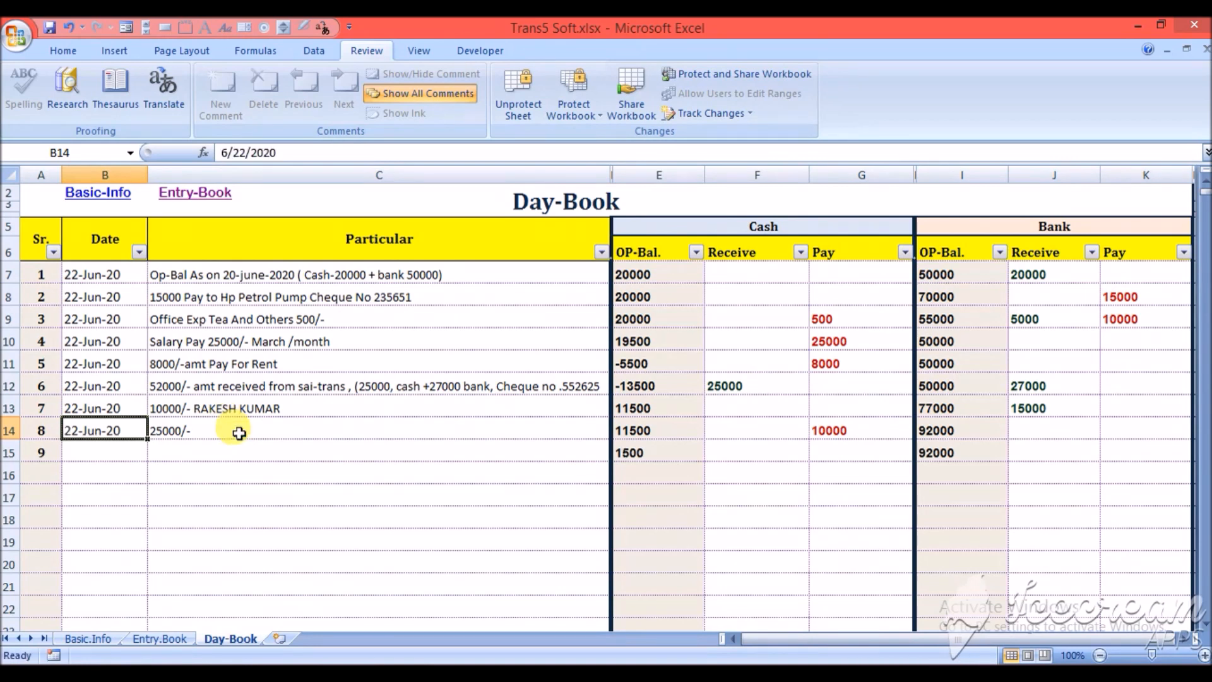
- Return from the Day-Book's eighth particular to the truck-trip details in the Entry-Book
left_click(238, 433)
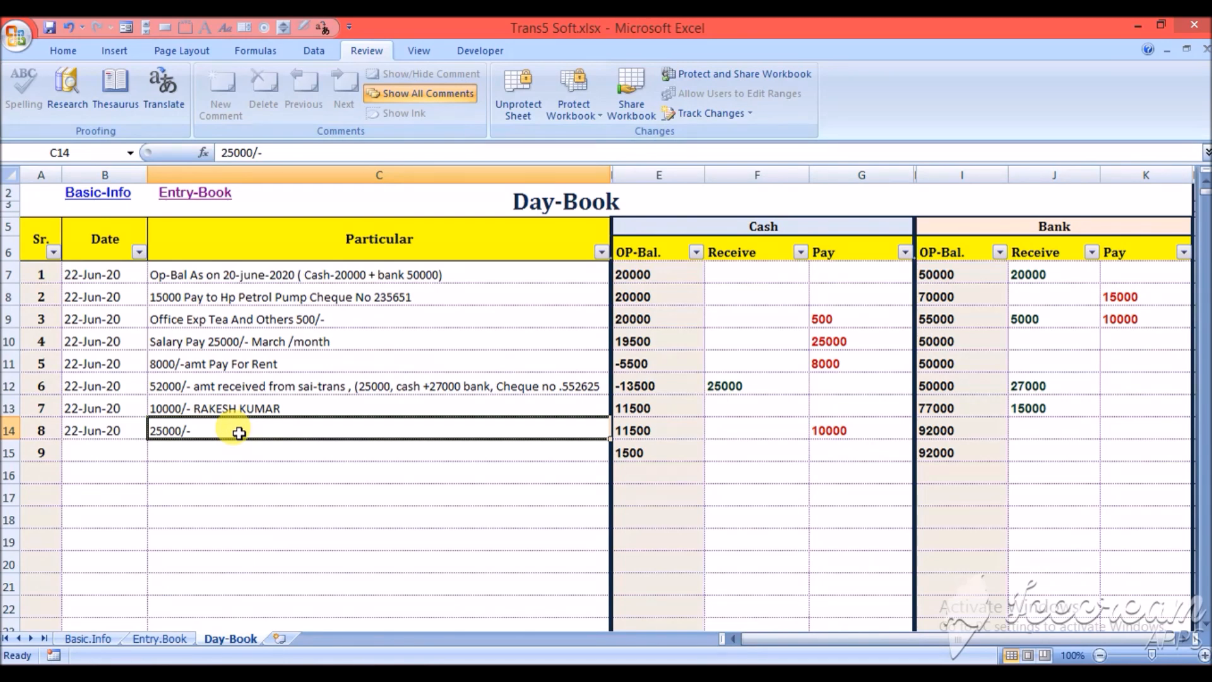
left_click(167, 639)
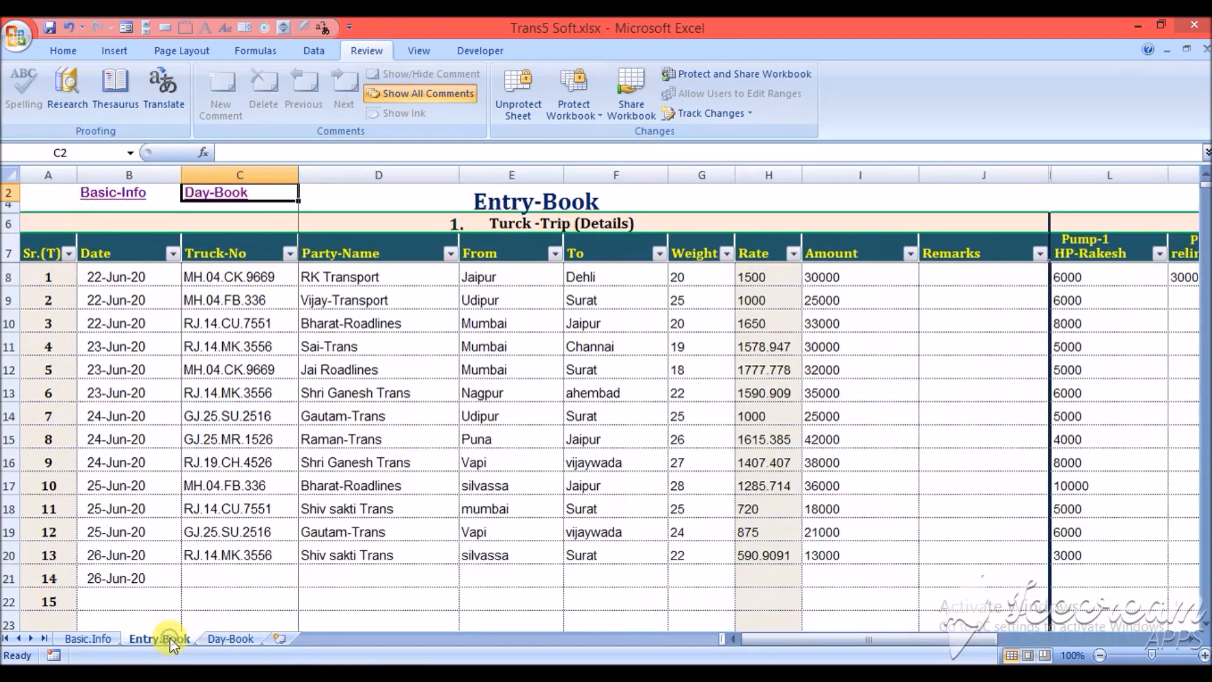